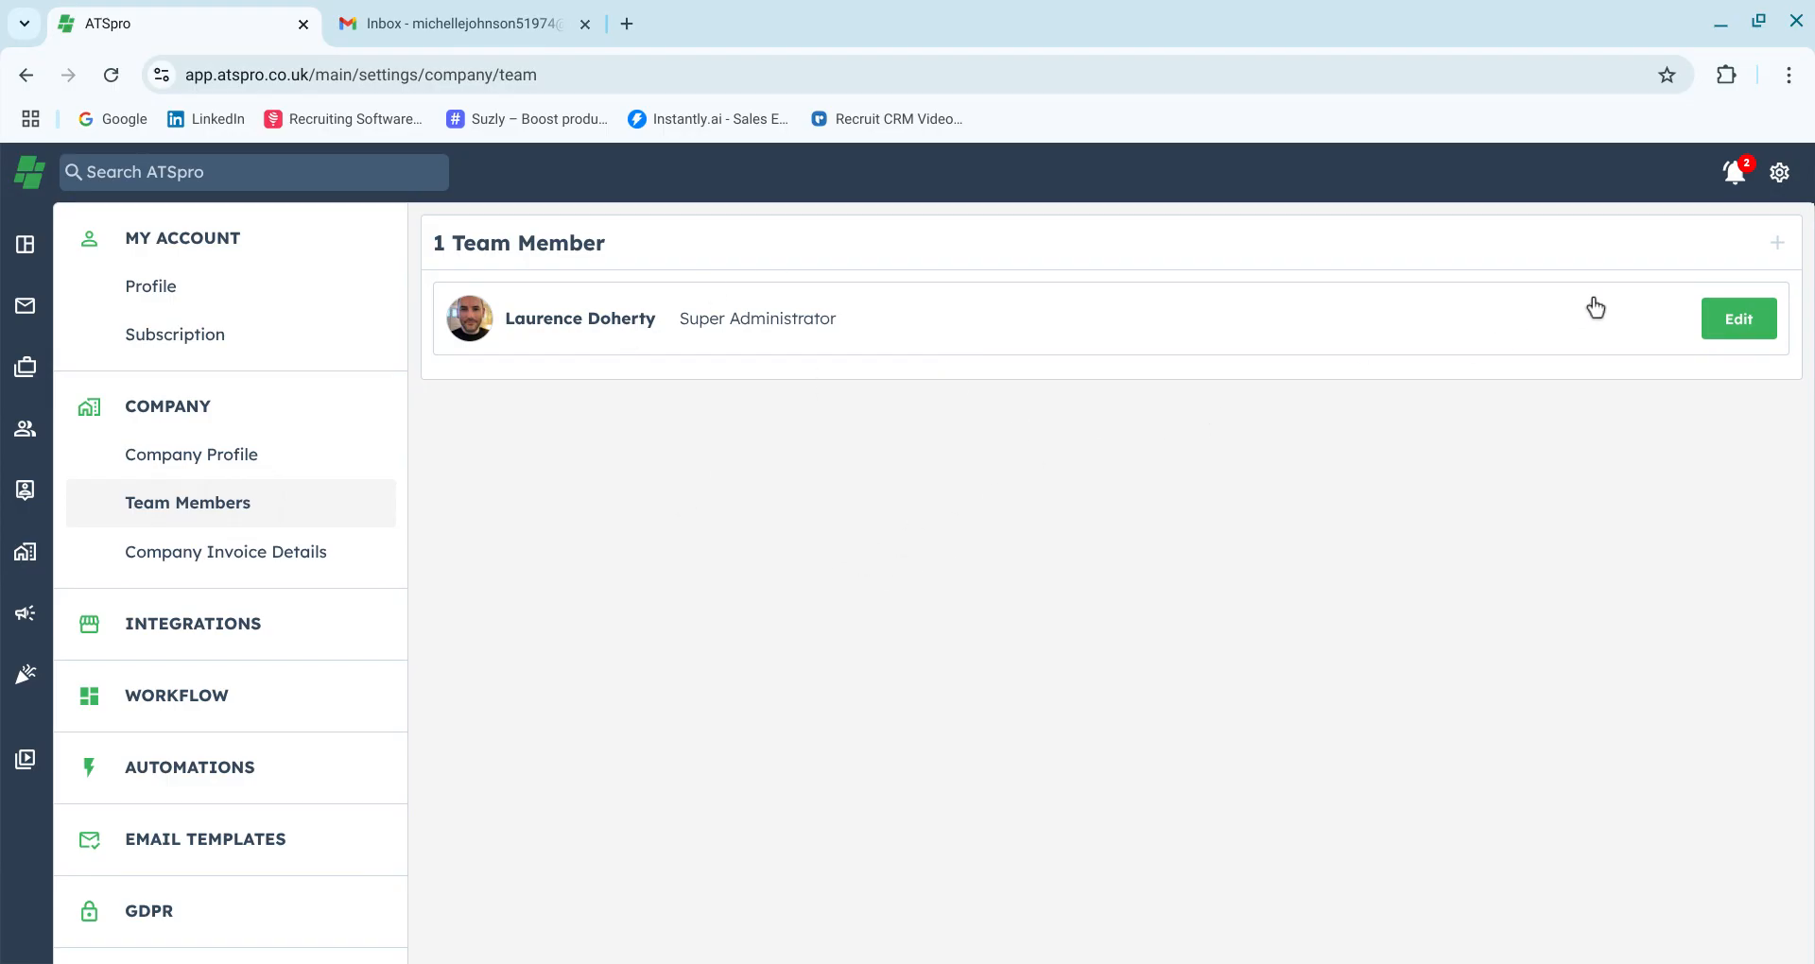
Follow the add-team-member seat warning to the subscription page and open subscription management
left_click(1777, 263)
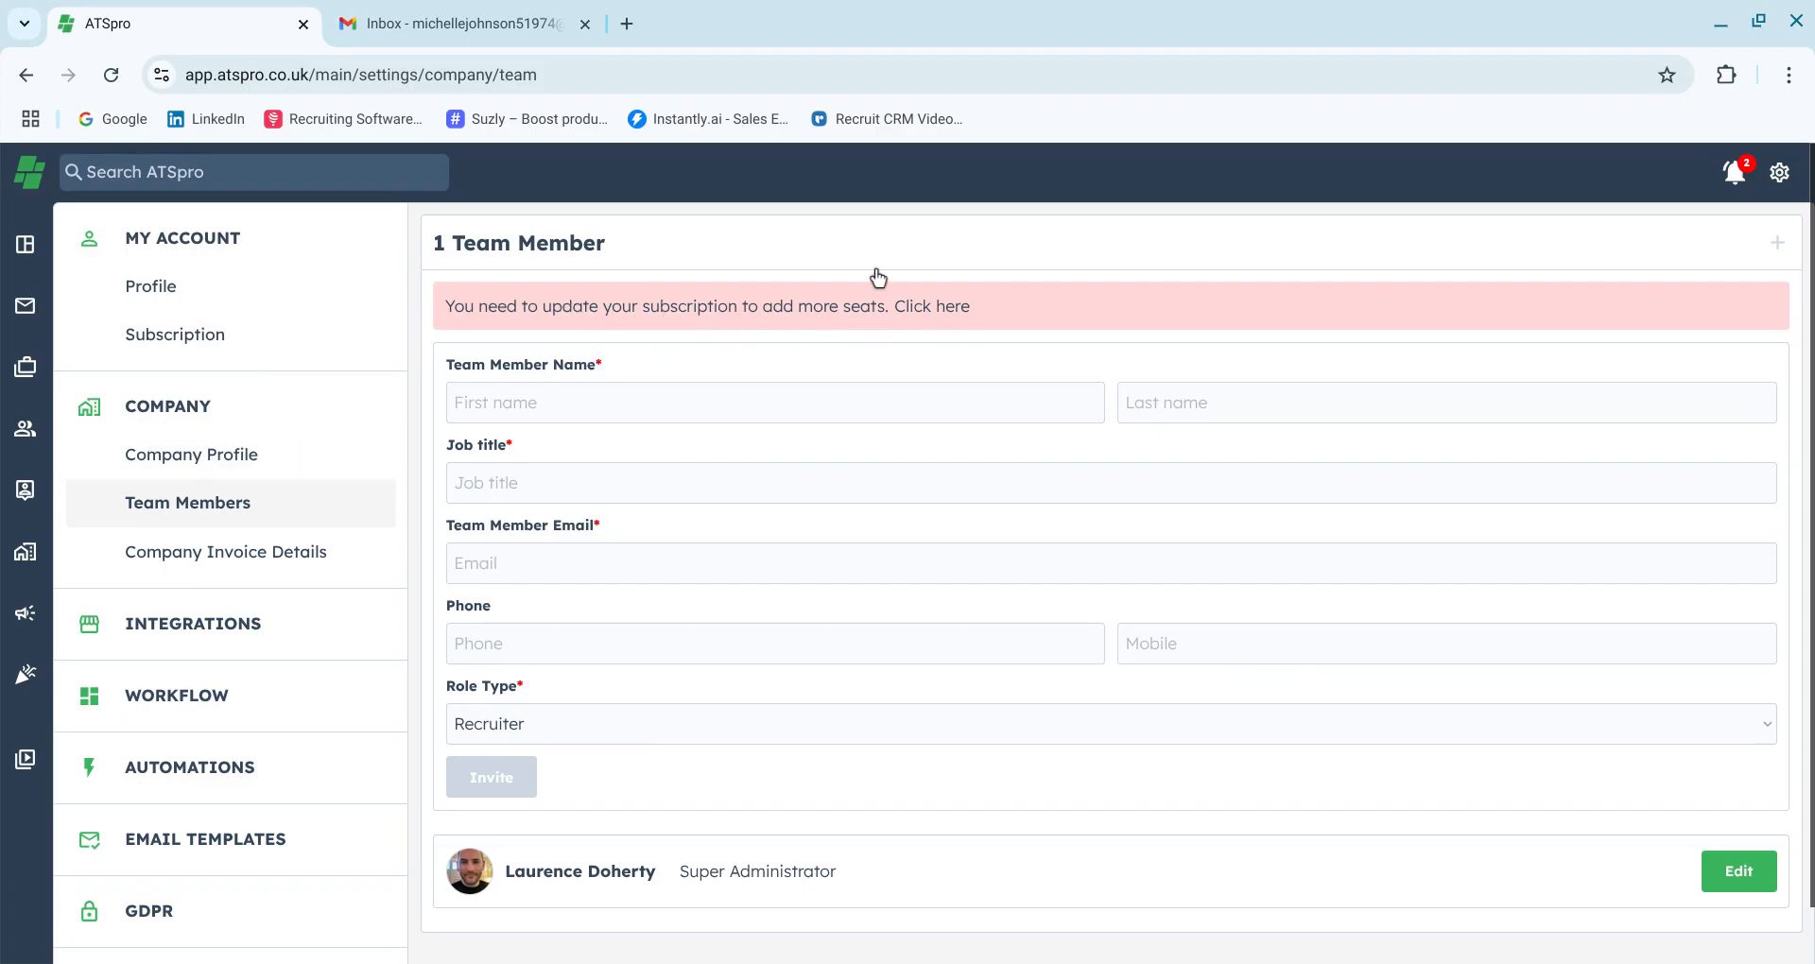
left_click(268, 350)
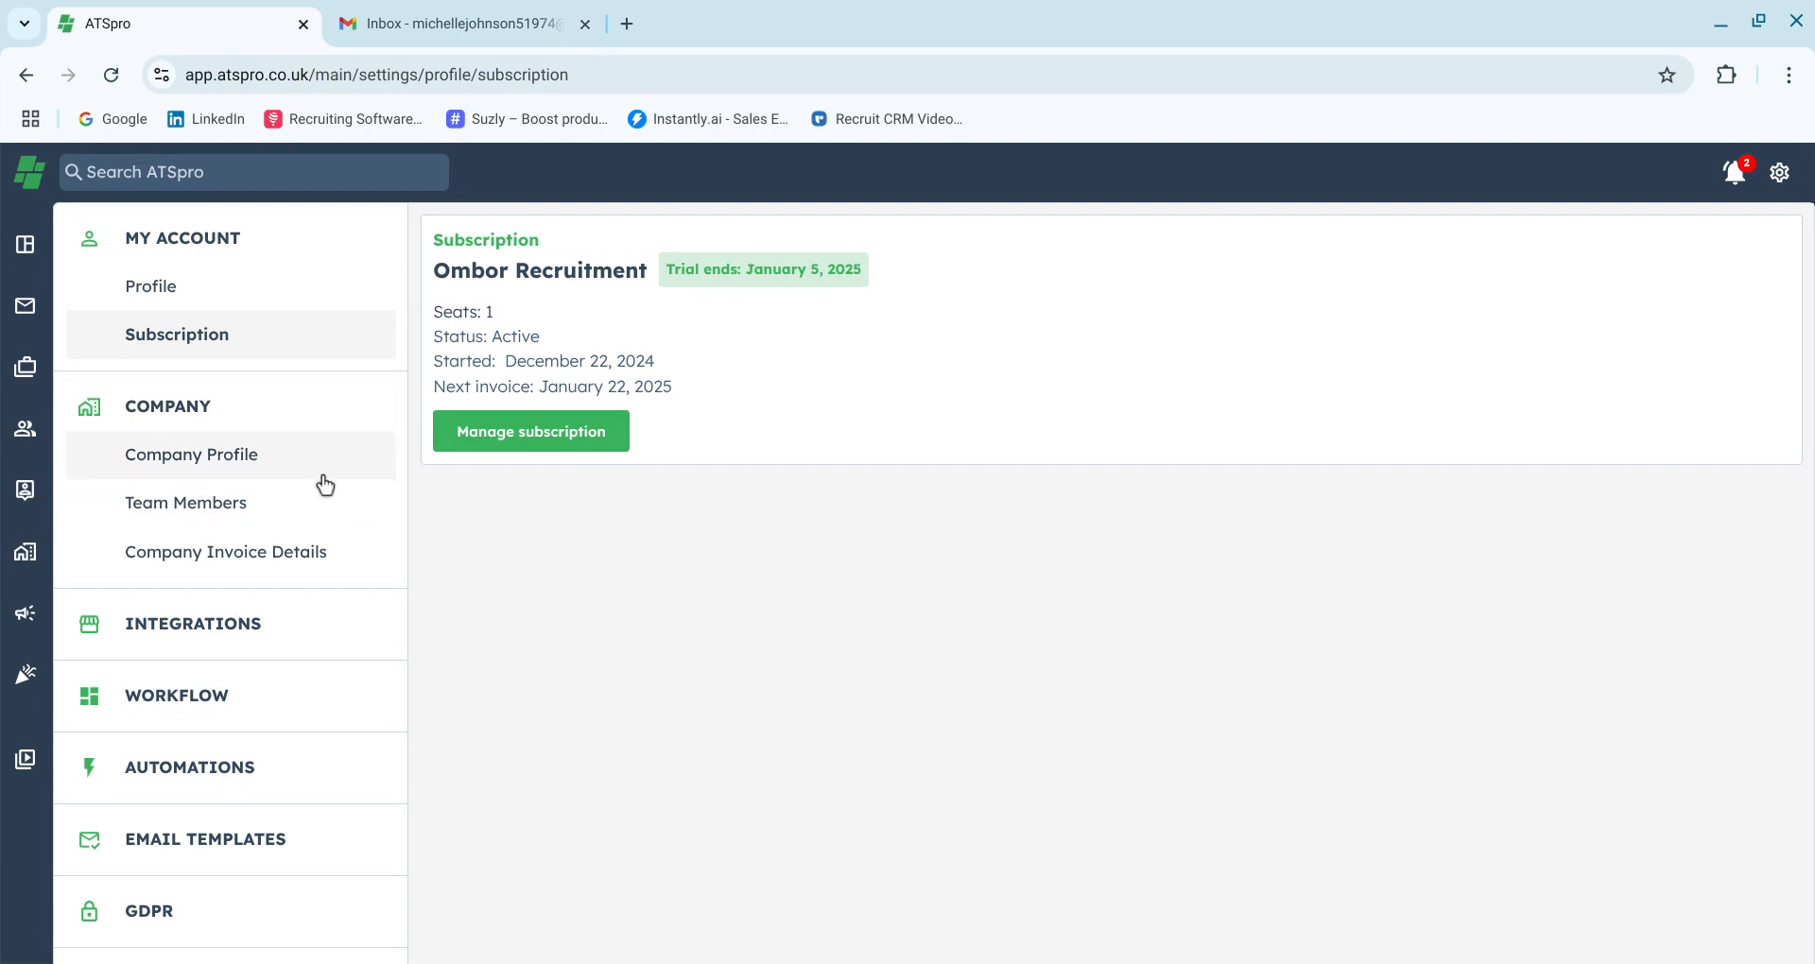
left_click(520, 452)
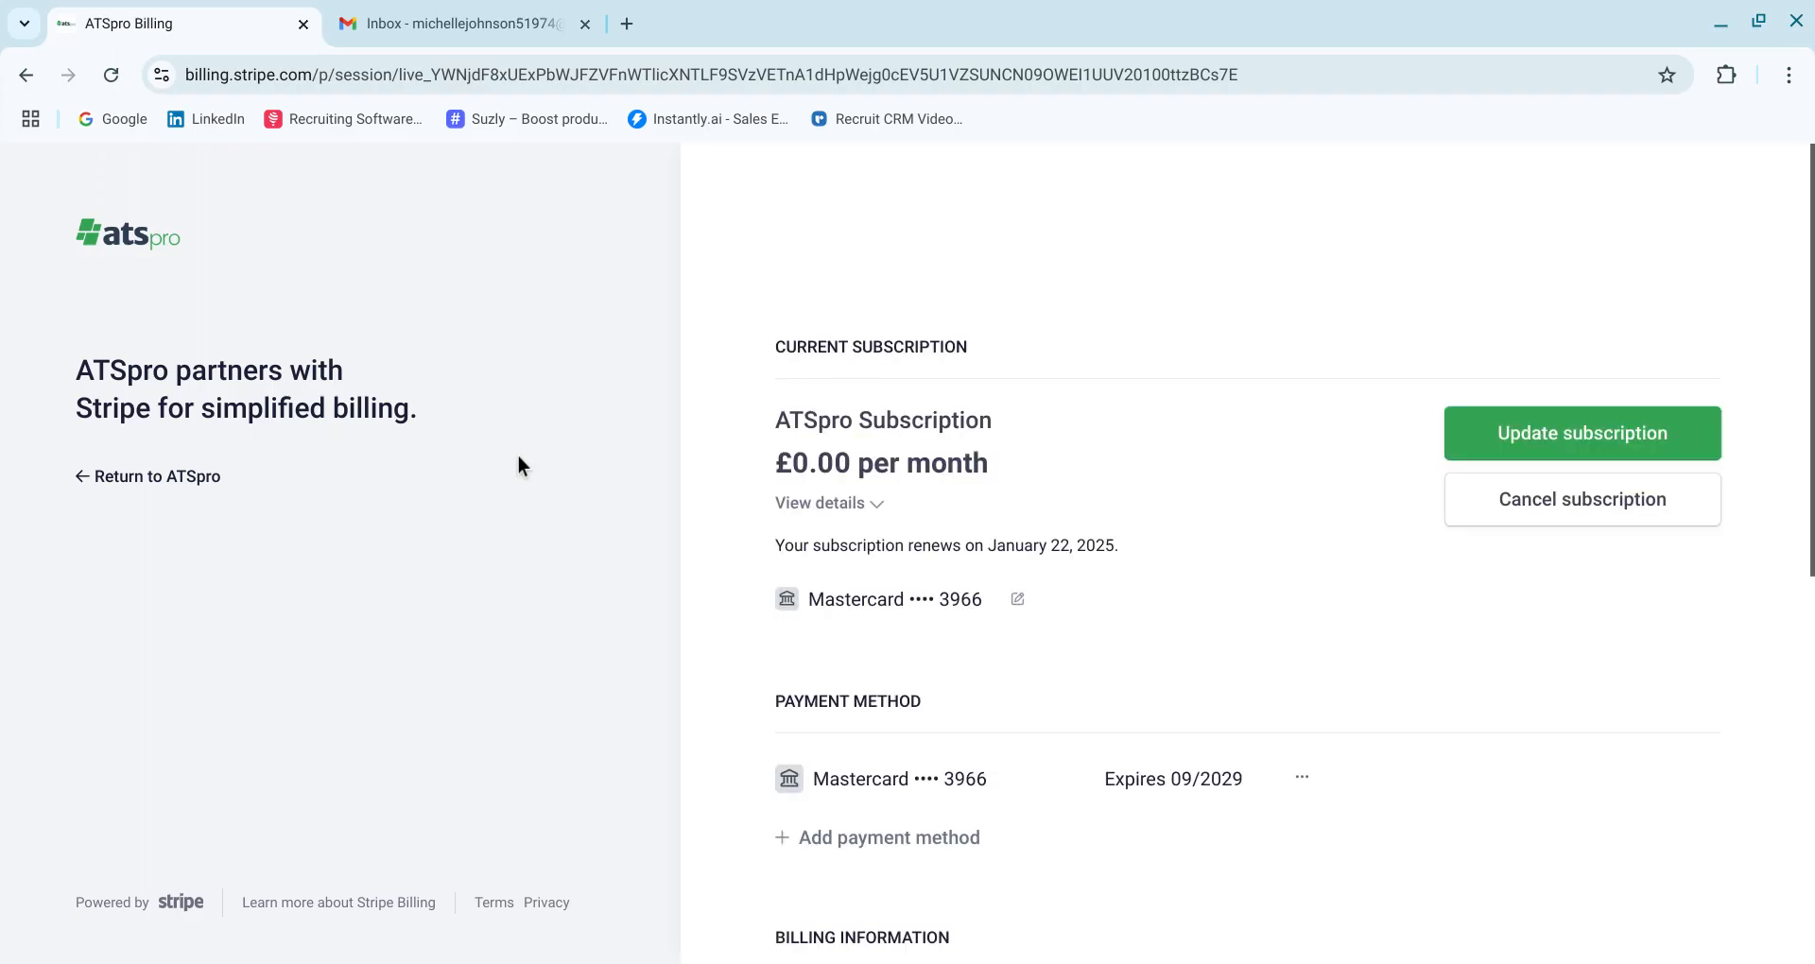
Update the ATSpro subscription quantity to 2 seats and continue
left_click(1532, 467)
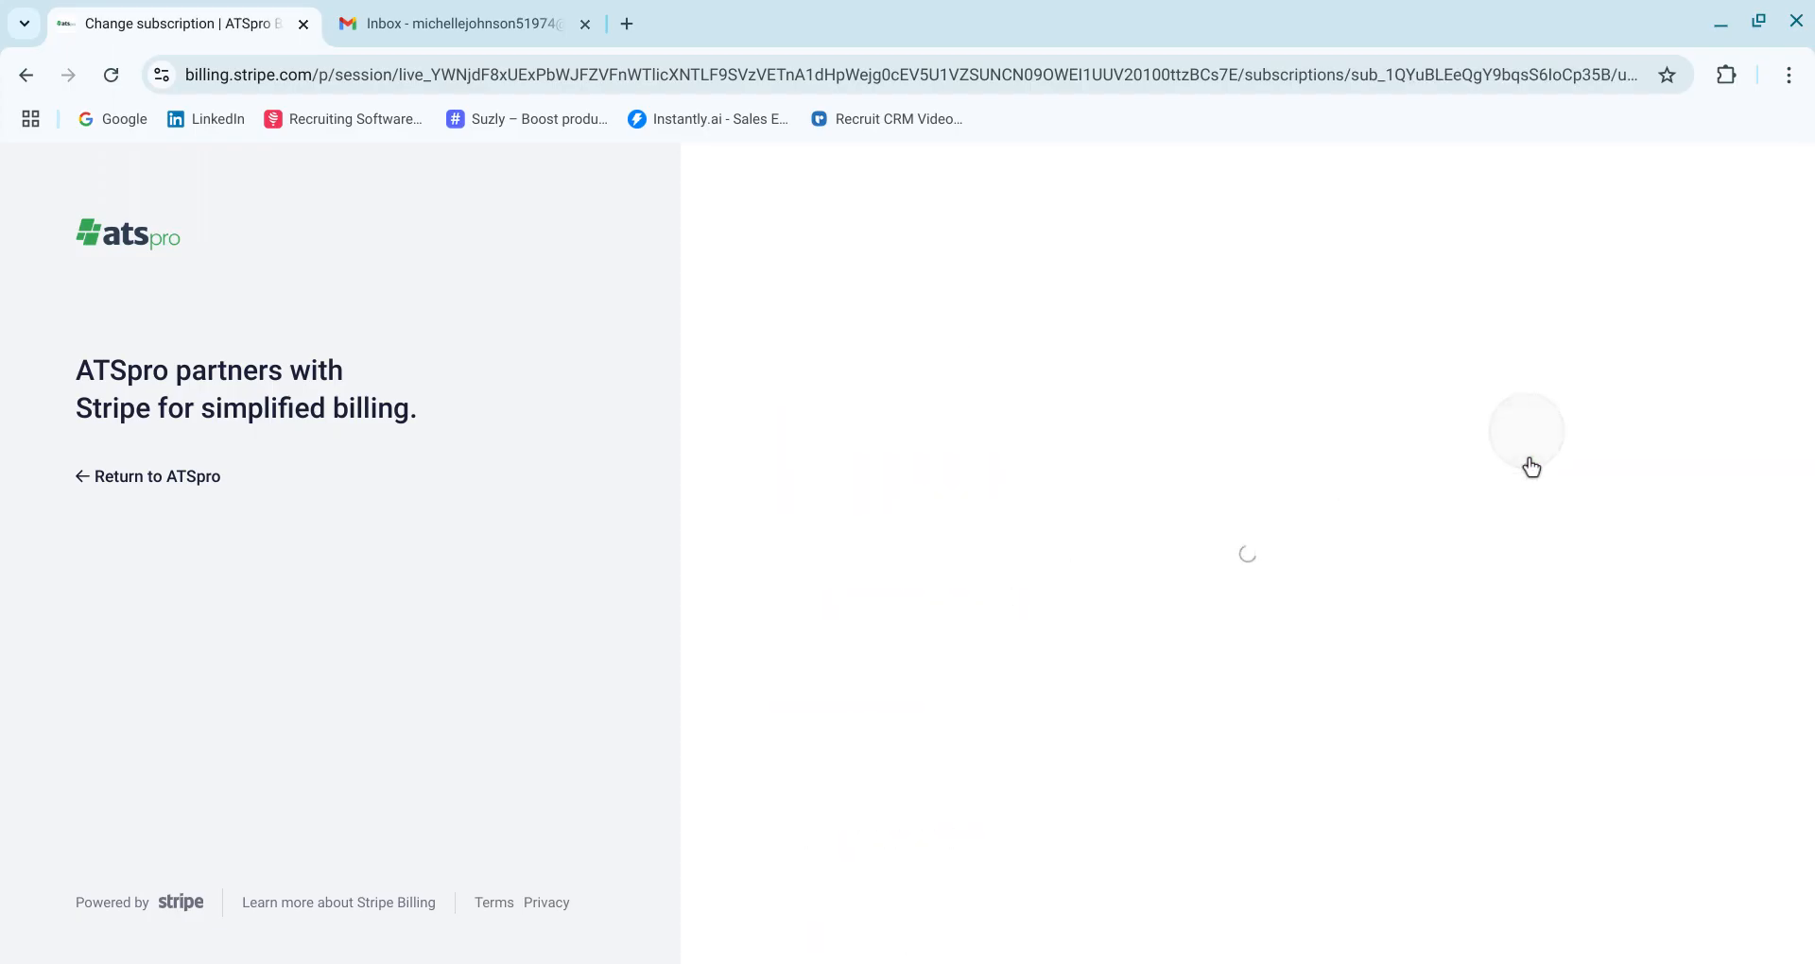
left_click(1519, 625)
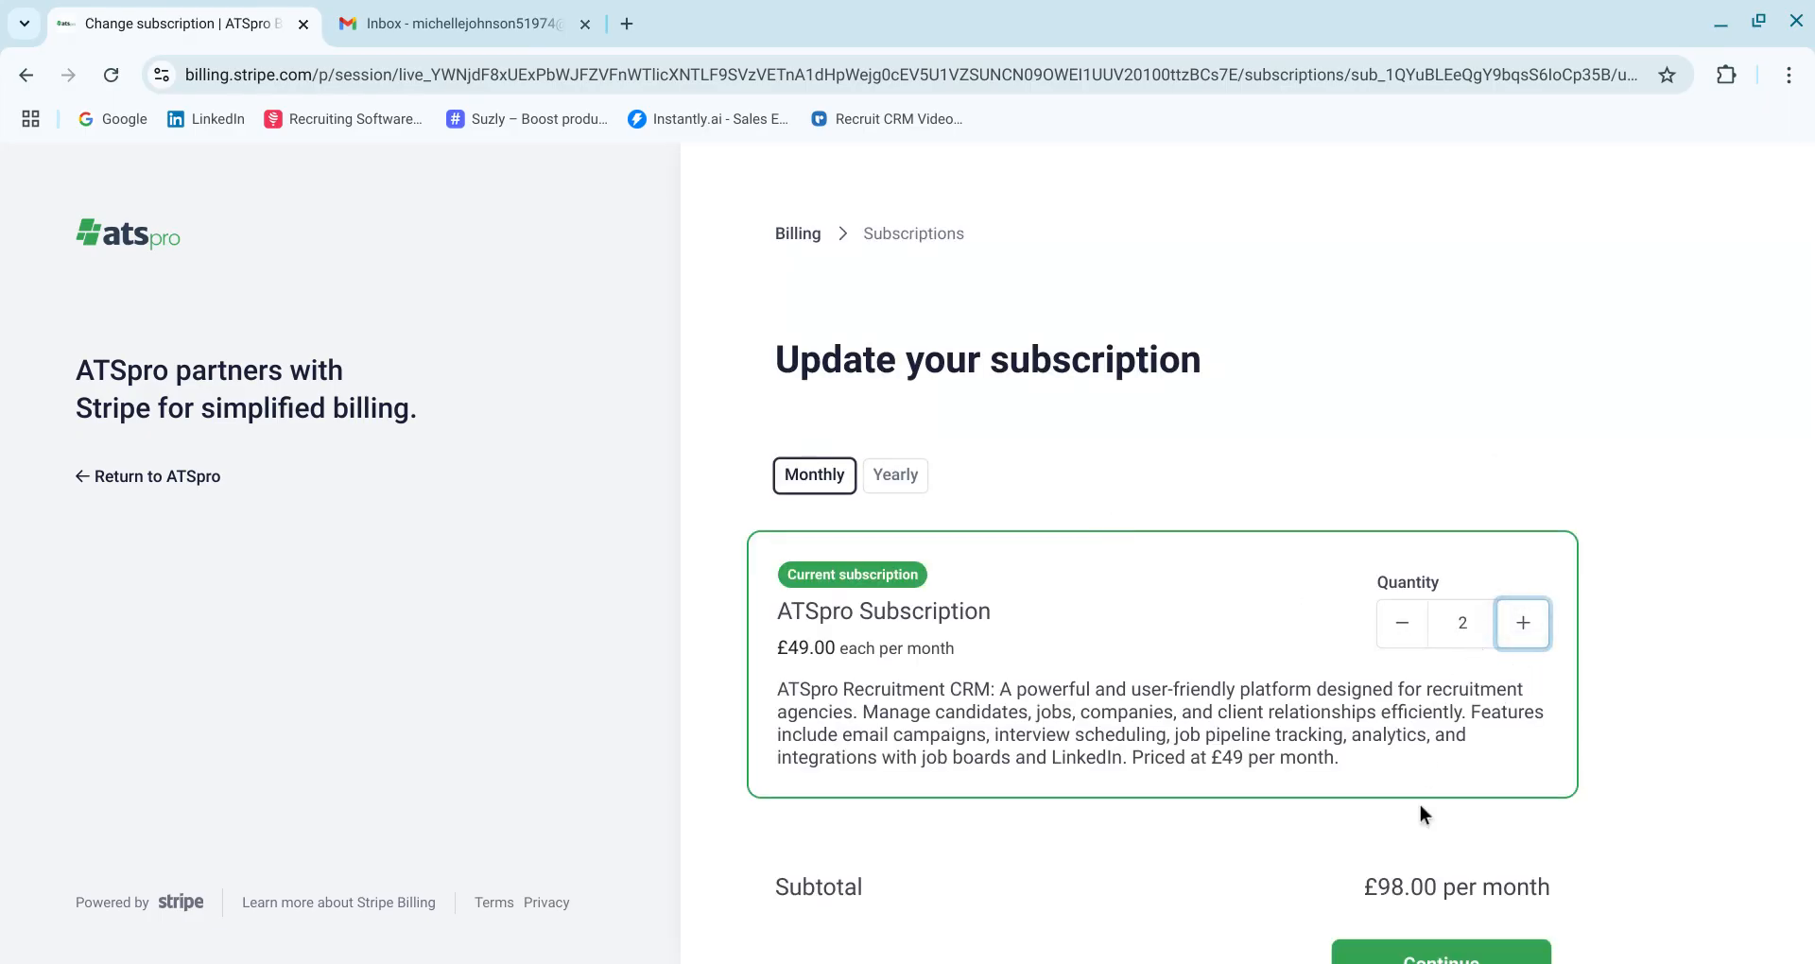
scroll(1420, 808, "down", 2)
left_click(1399, 823)
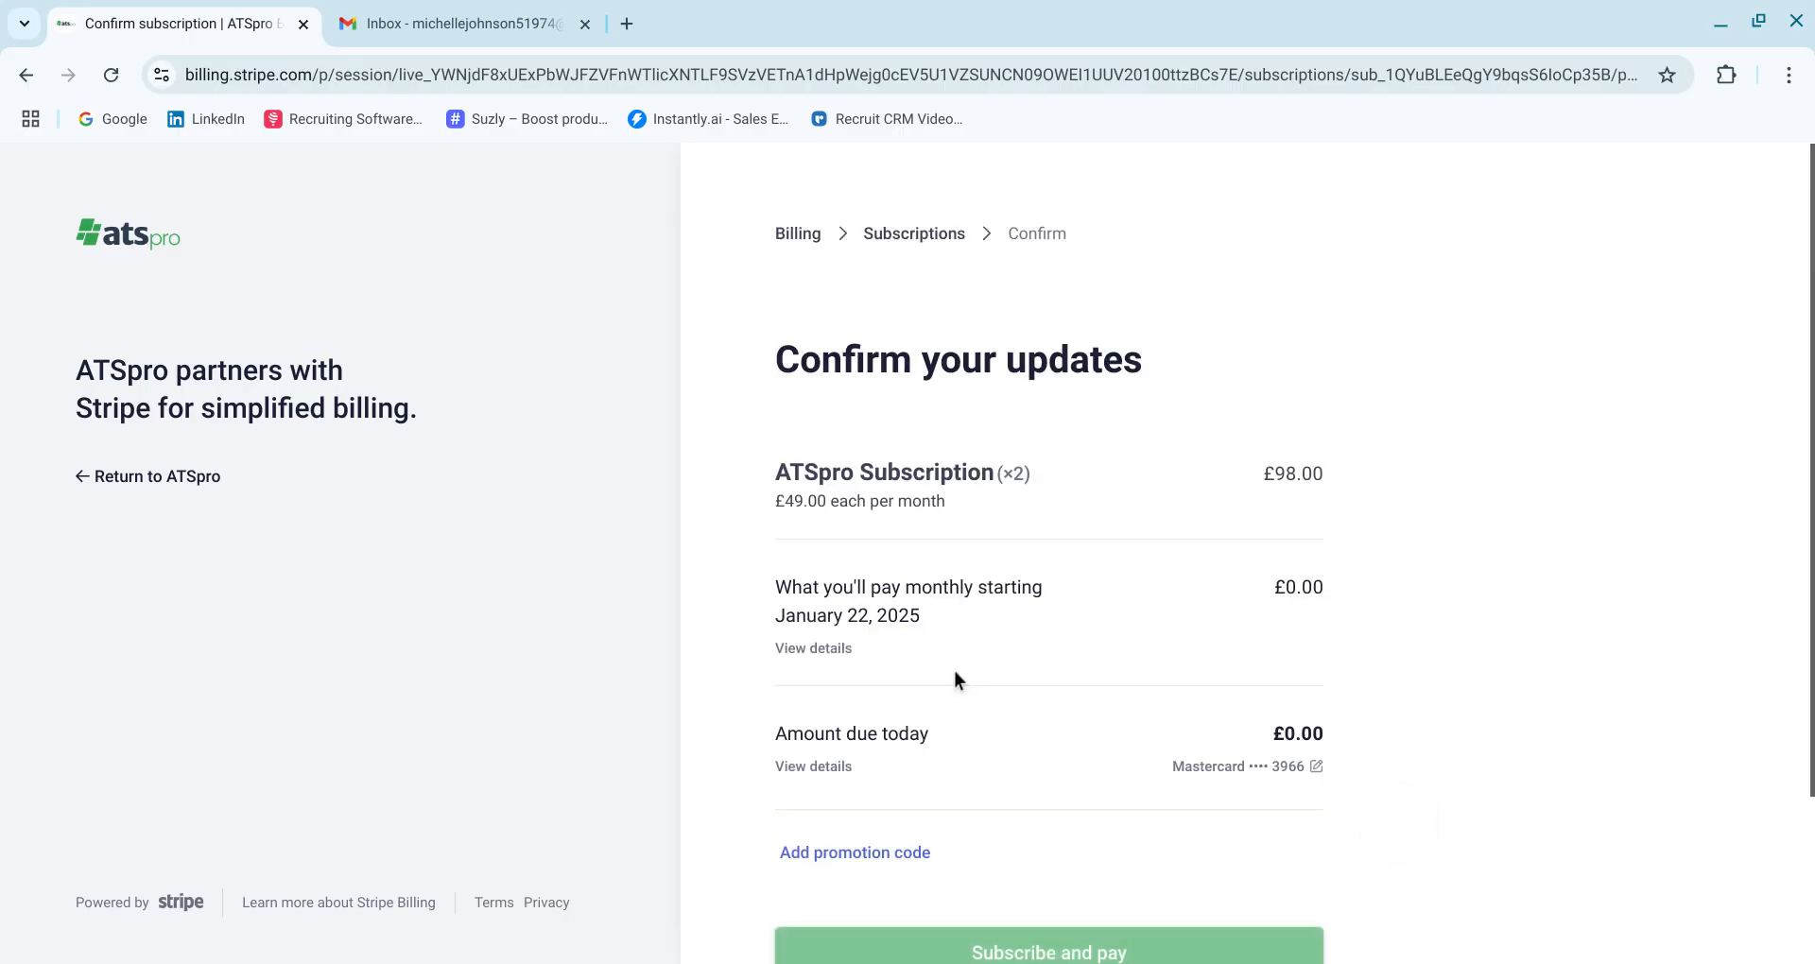
Confirm the subscription update with Subscribe and pay, then return to ATSpro
scroll(971, 792, "down", 2)
left_click(973, 779)
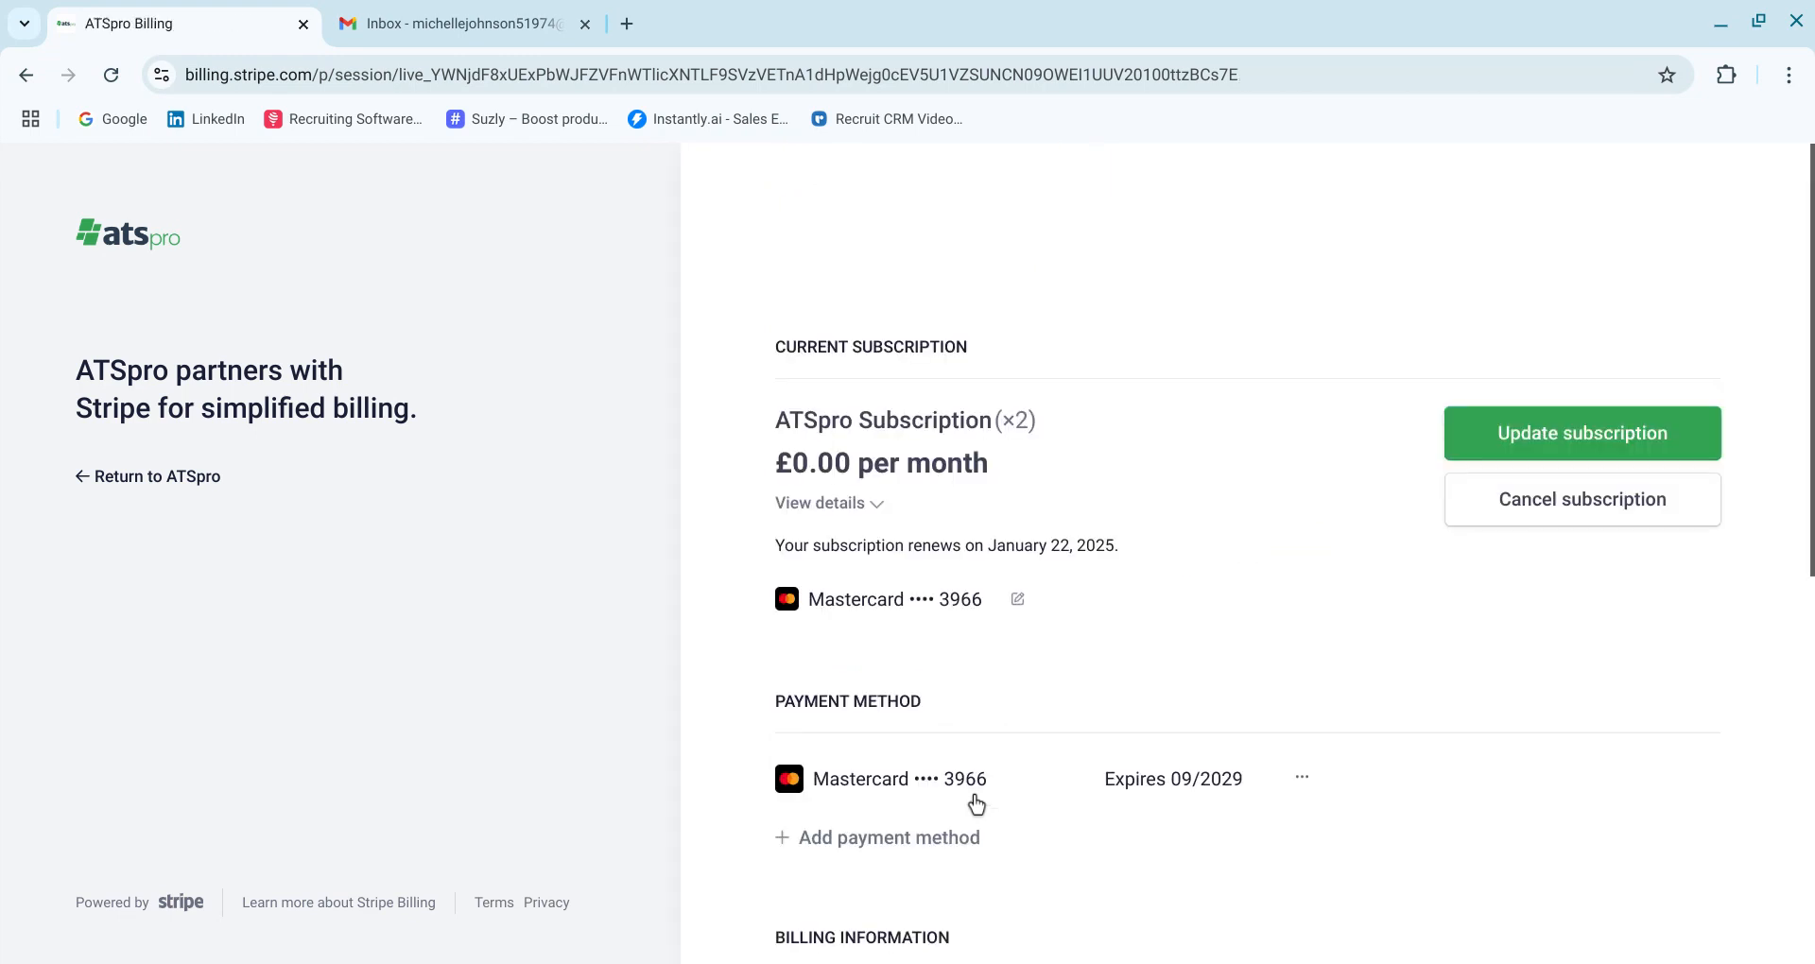
left_click(180, 476)
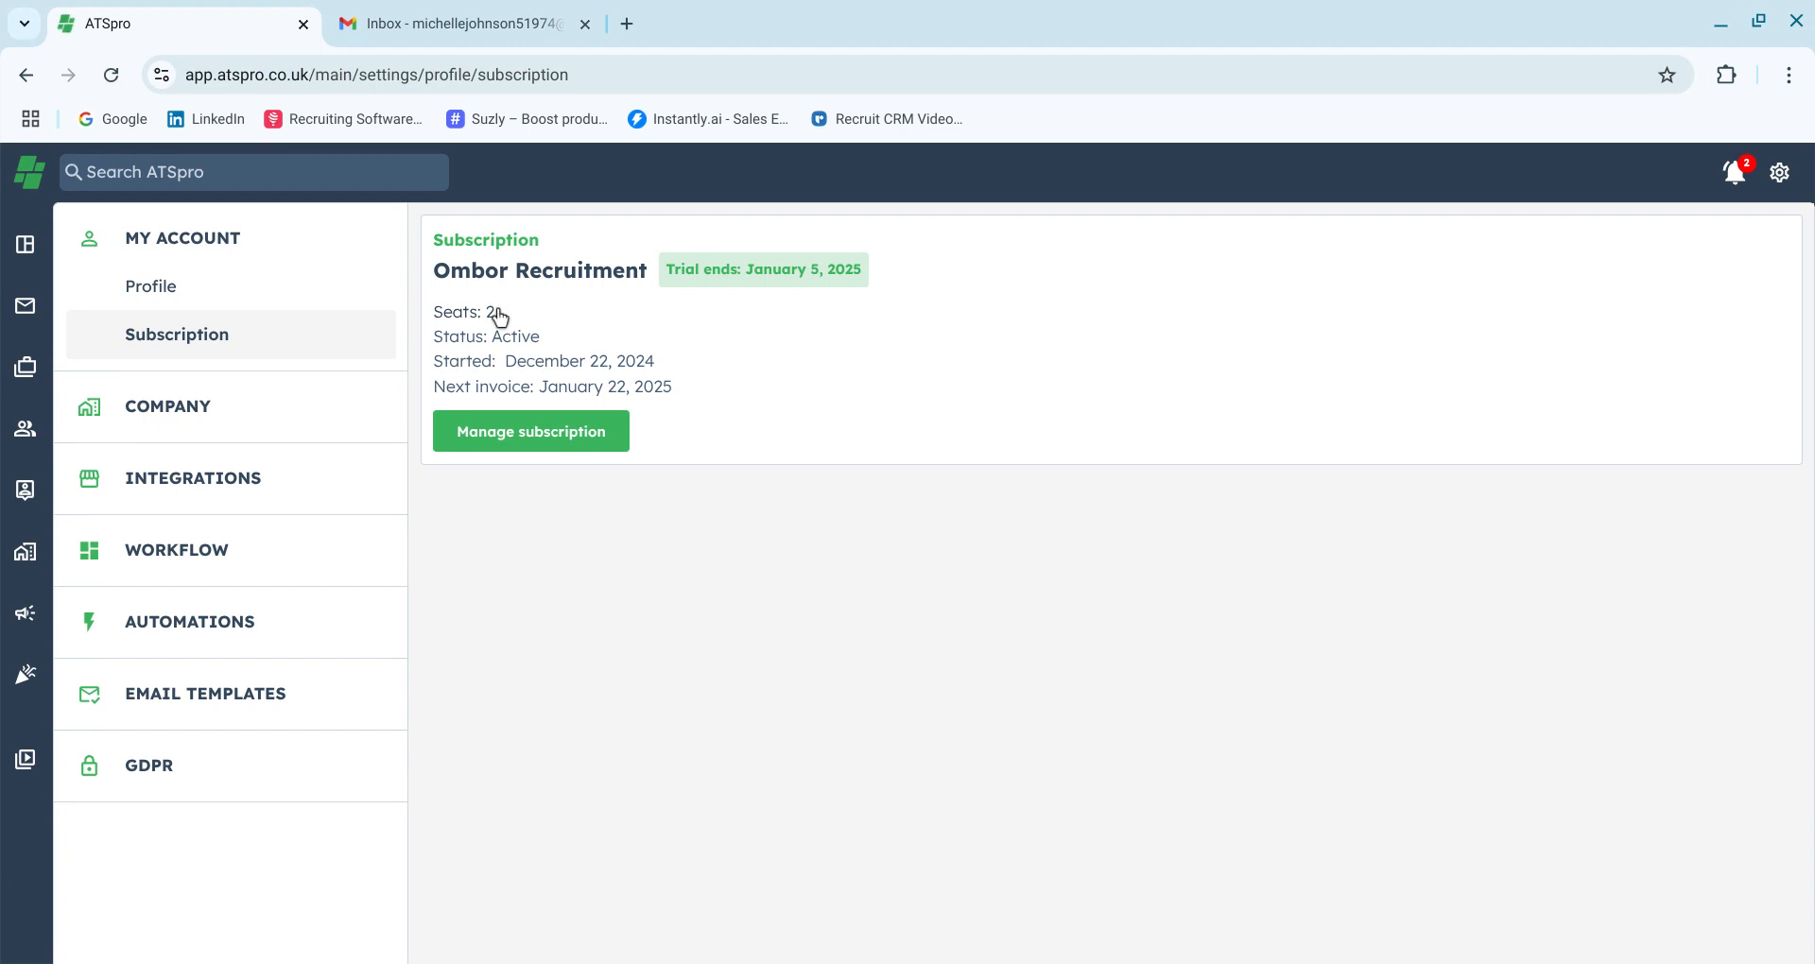
Open the company's Team Members page and start adding a new team member
left_click(216, 437)
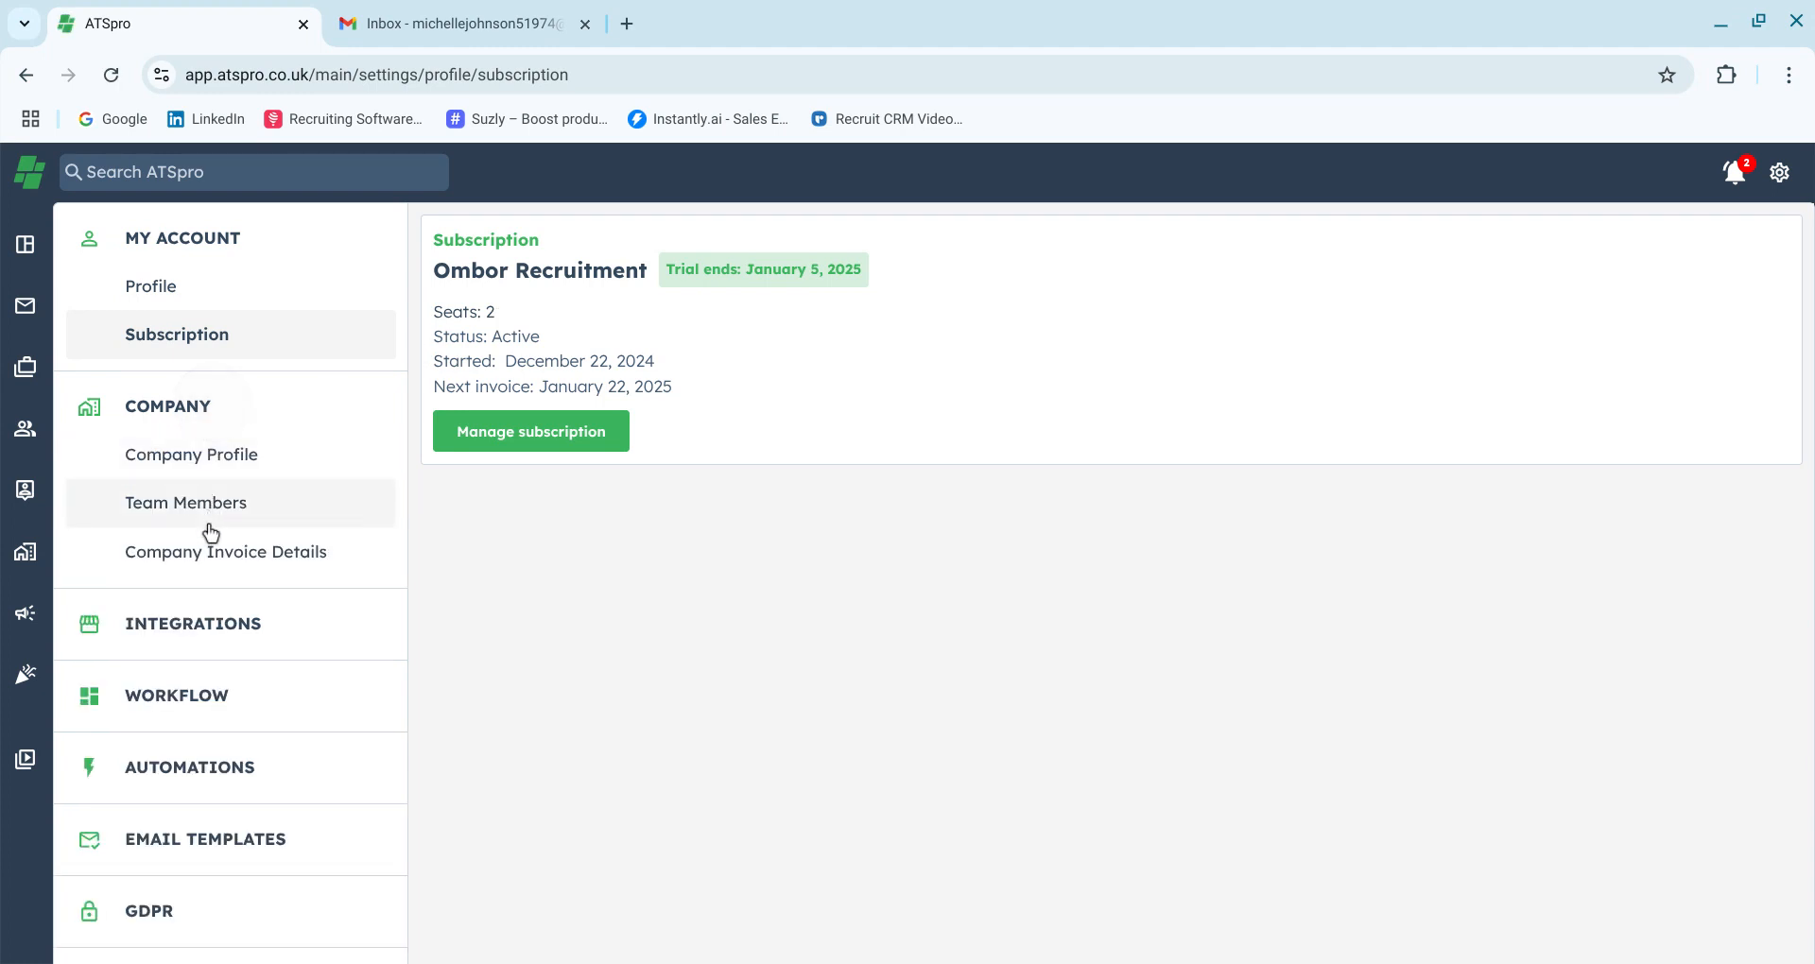
left_click(208, 506)
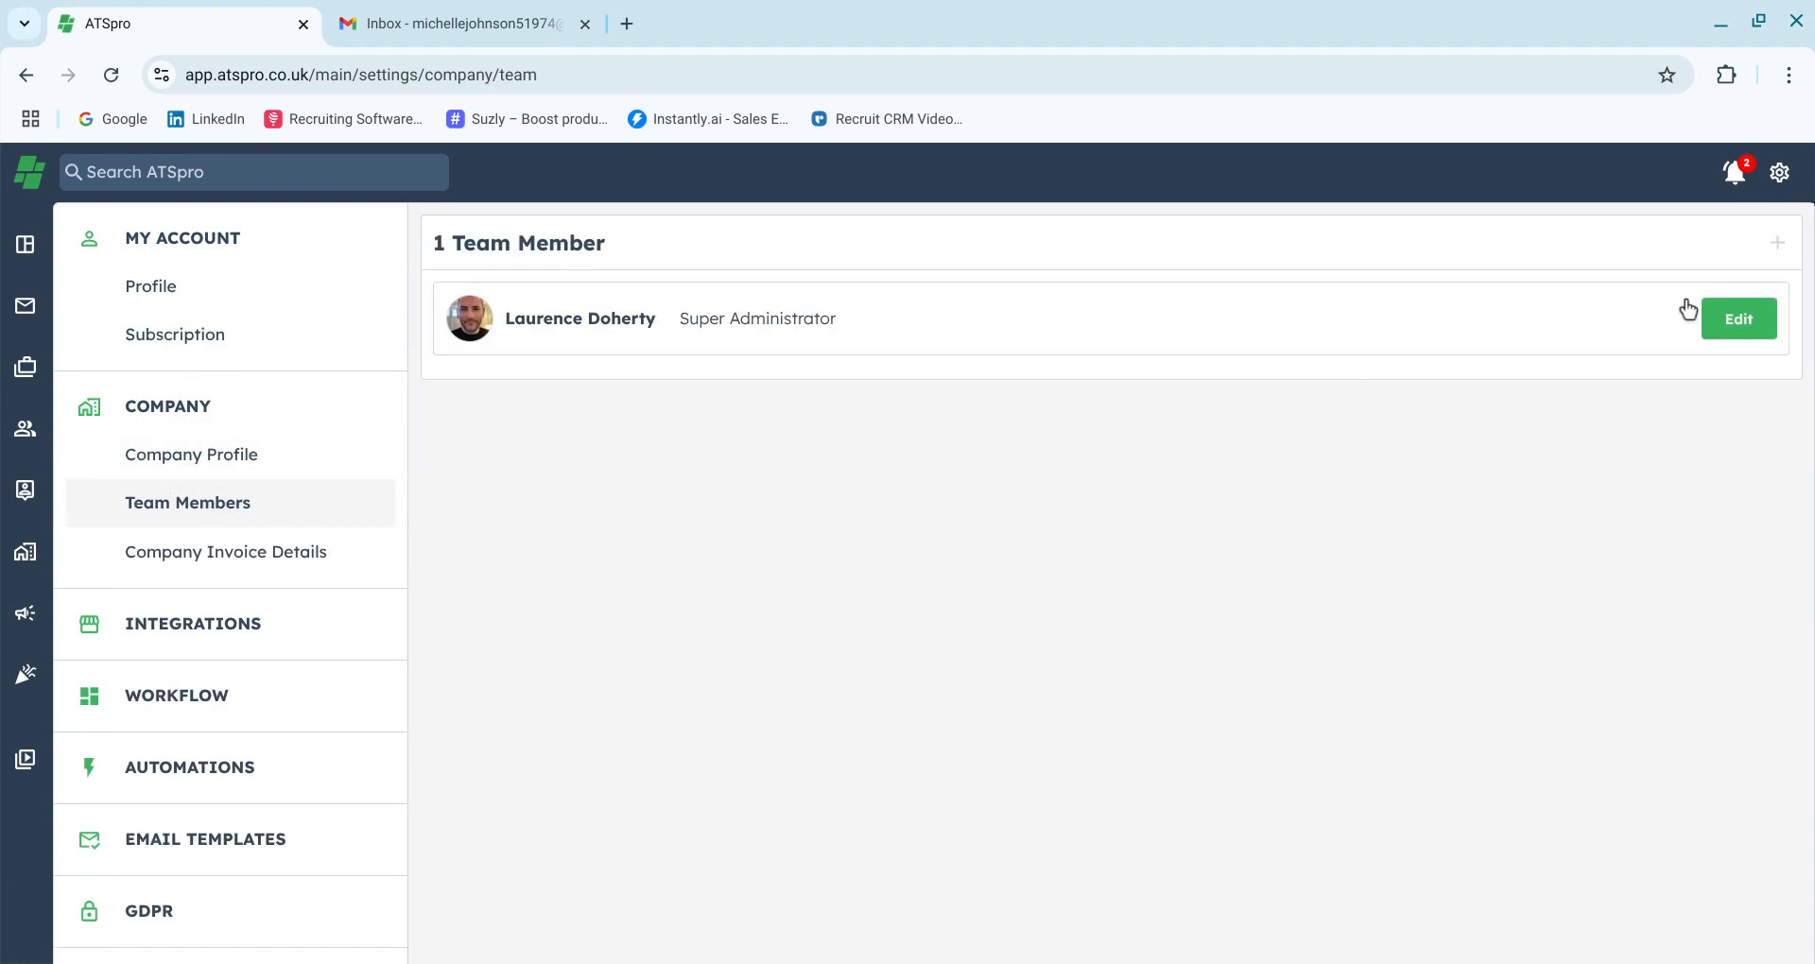
left_click(1776, 264)
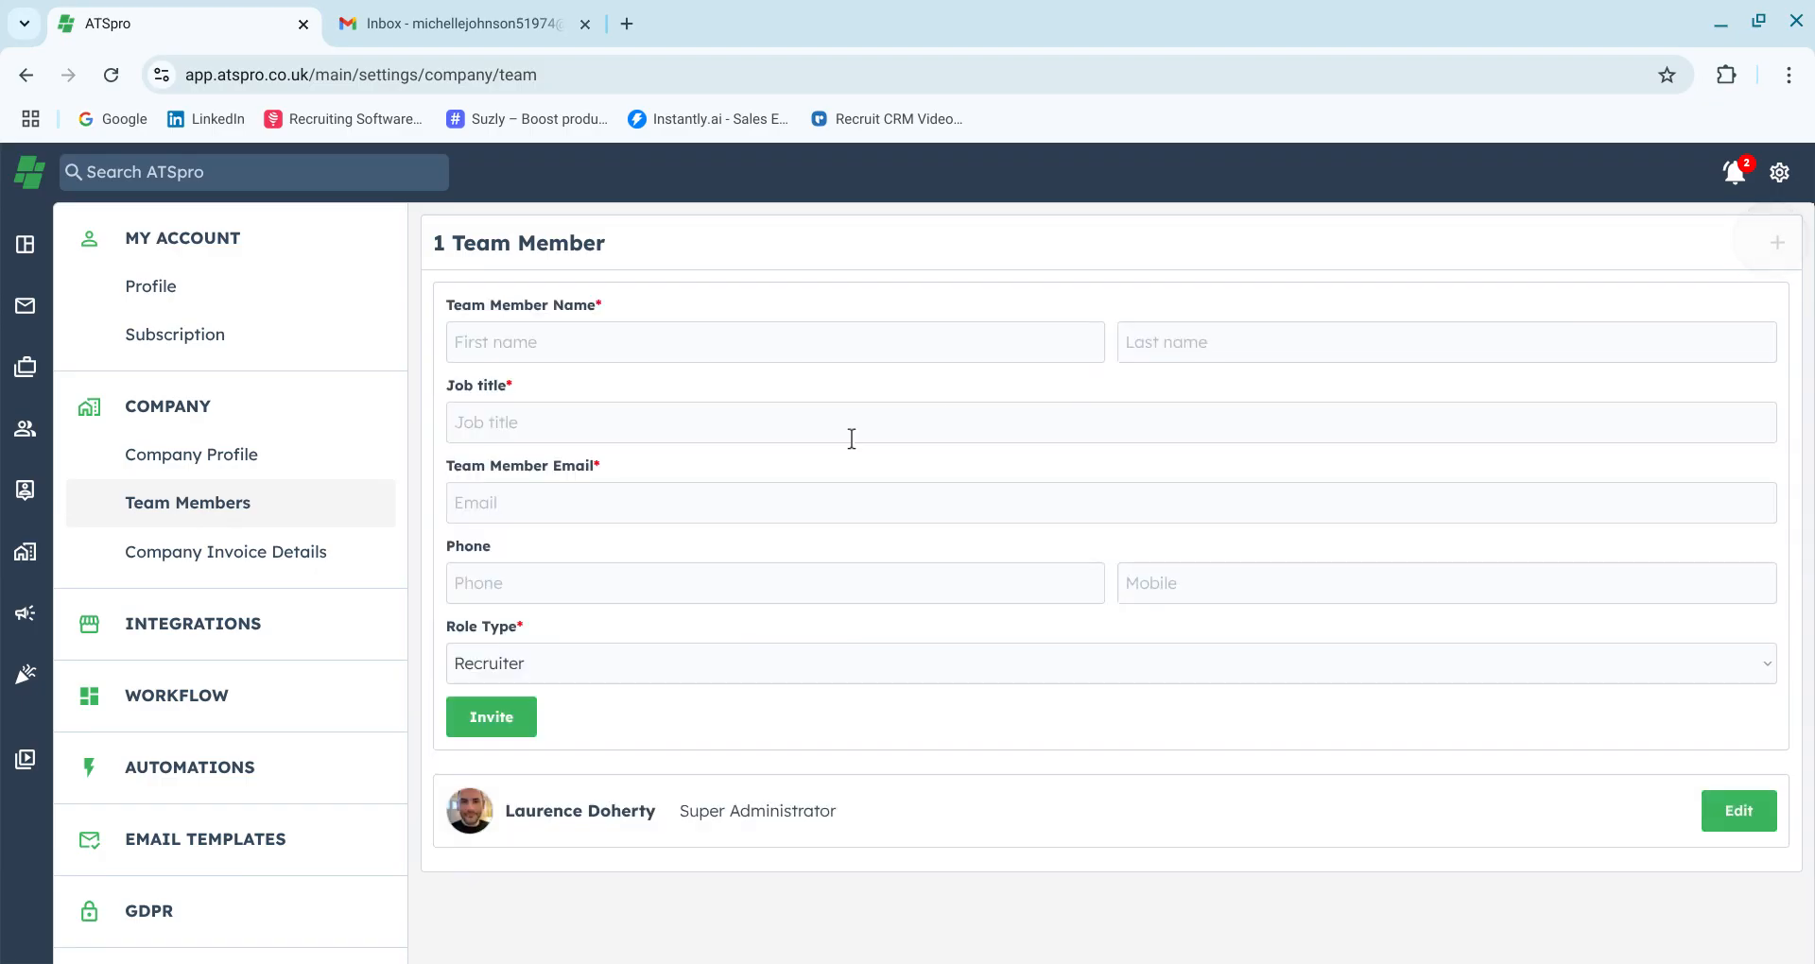
Enter the new team member's first and last name and set the job title to Recruiter
left_click(520, 349)
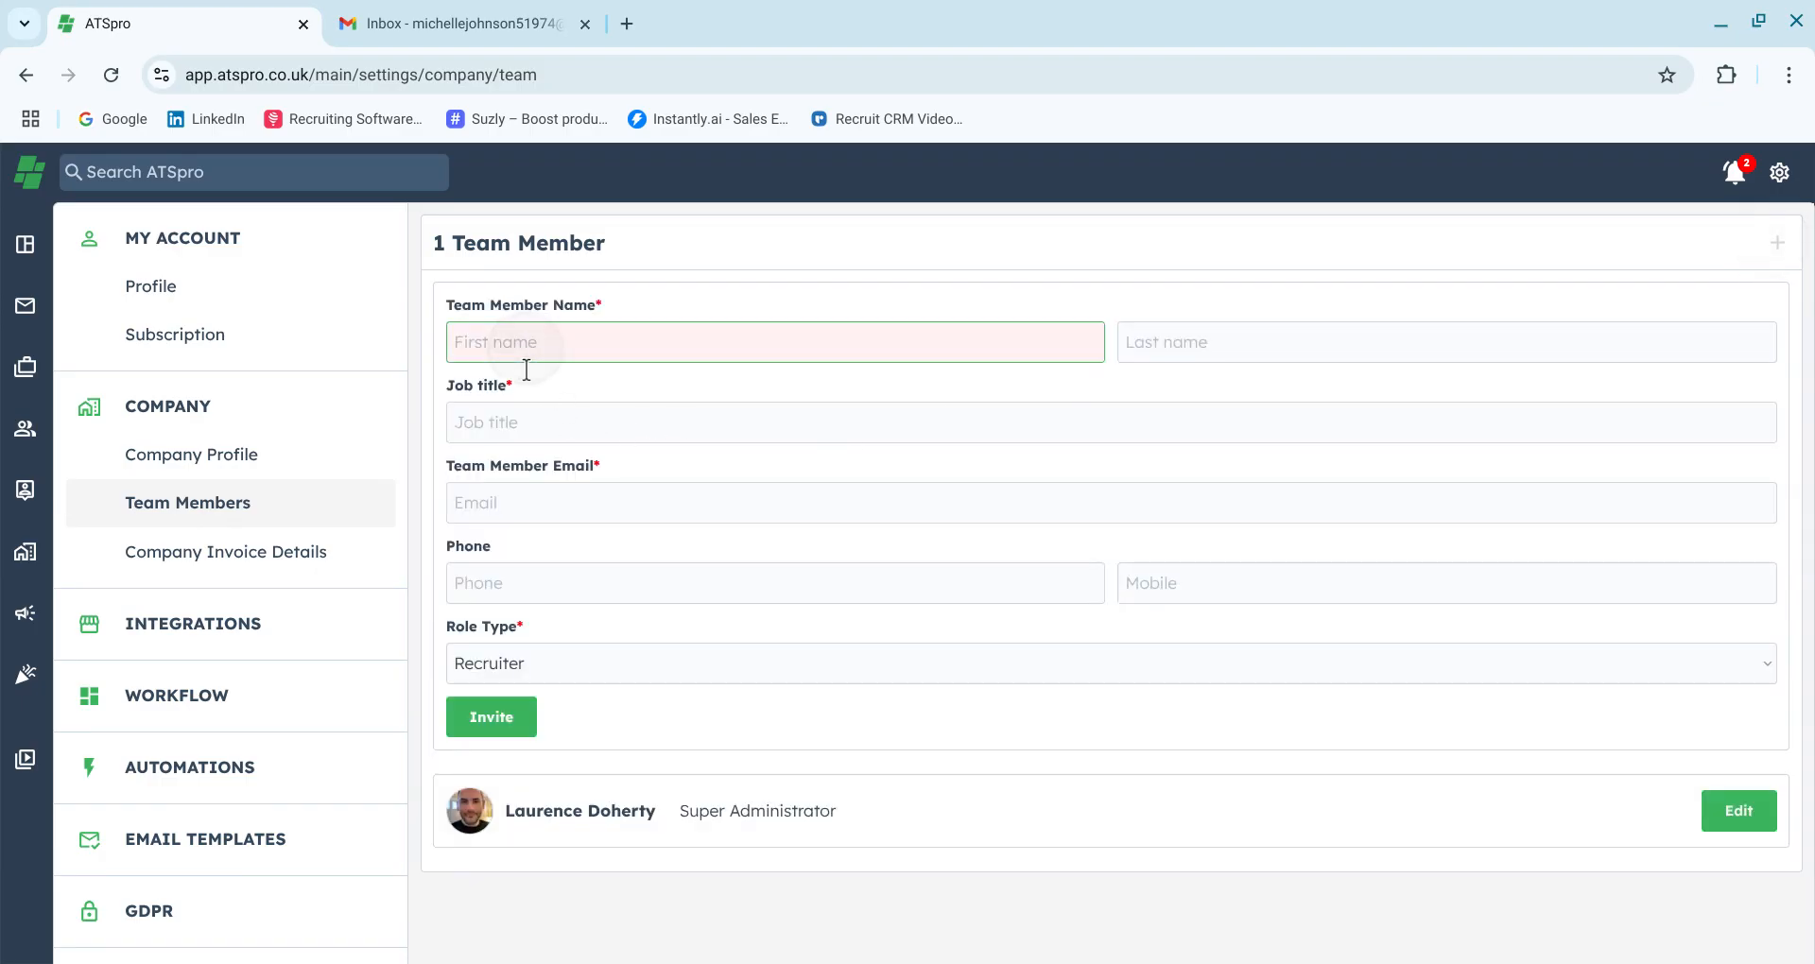
key("Tab")
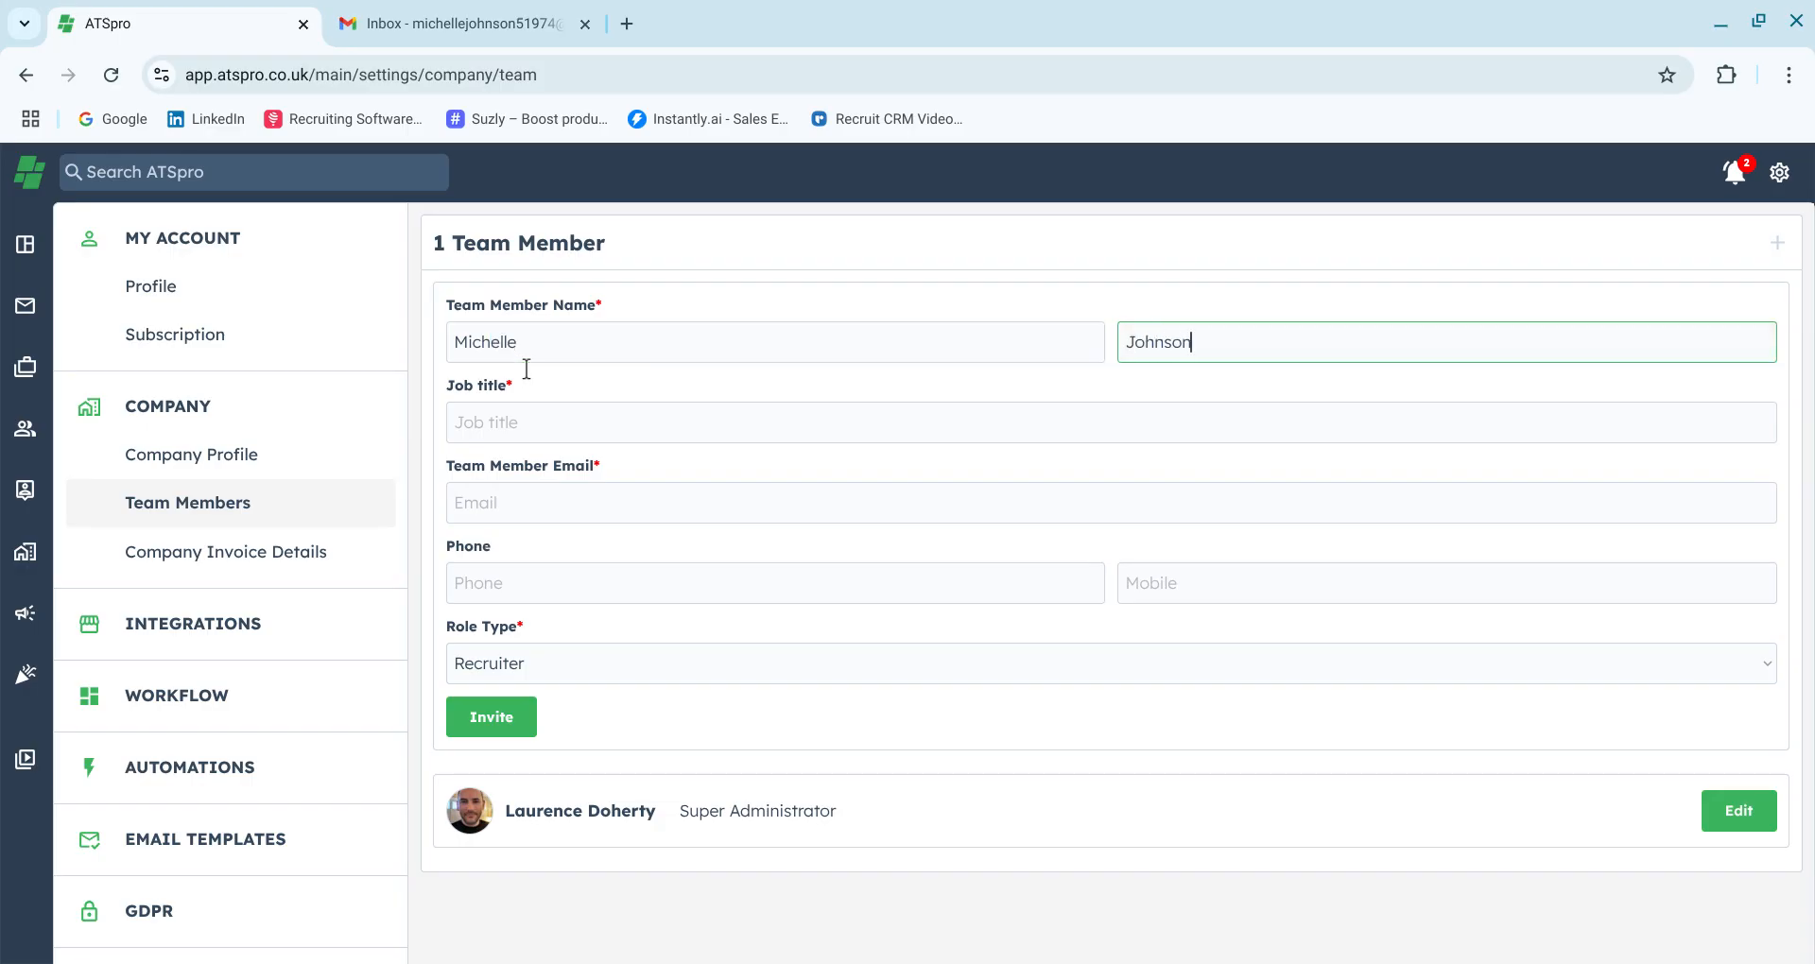
key("Tab")
type("Recruiter")
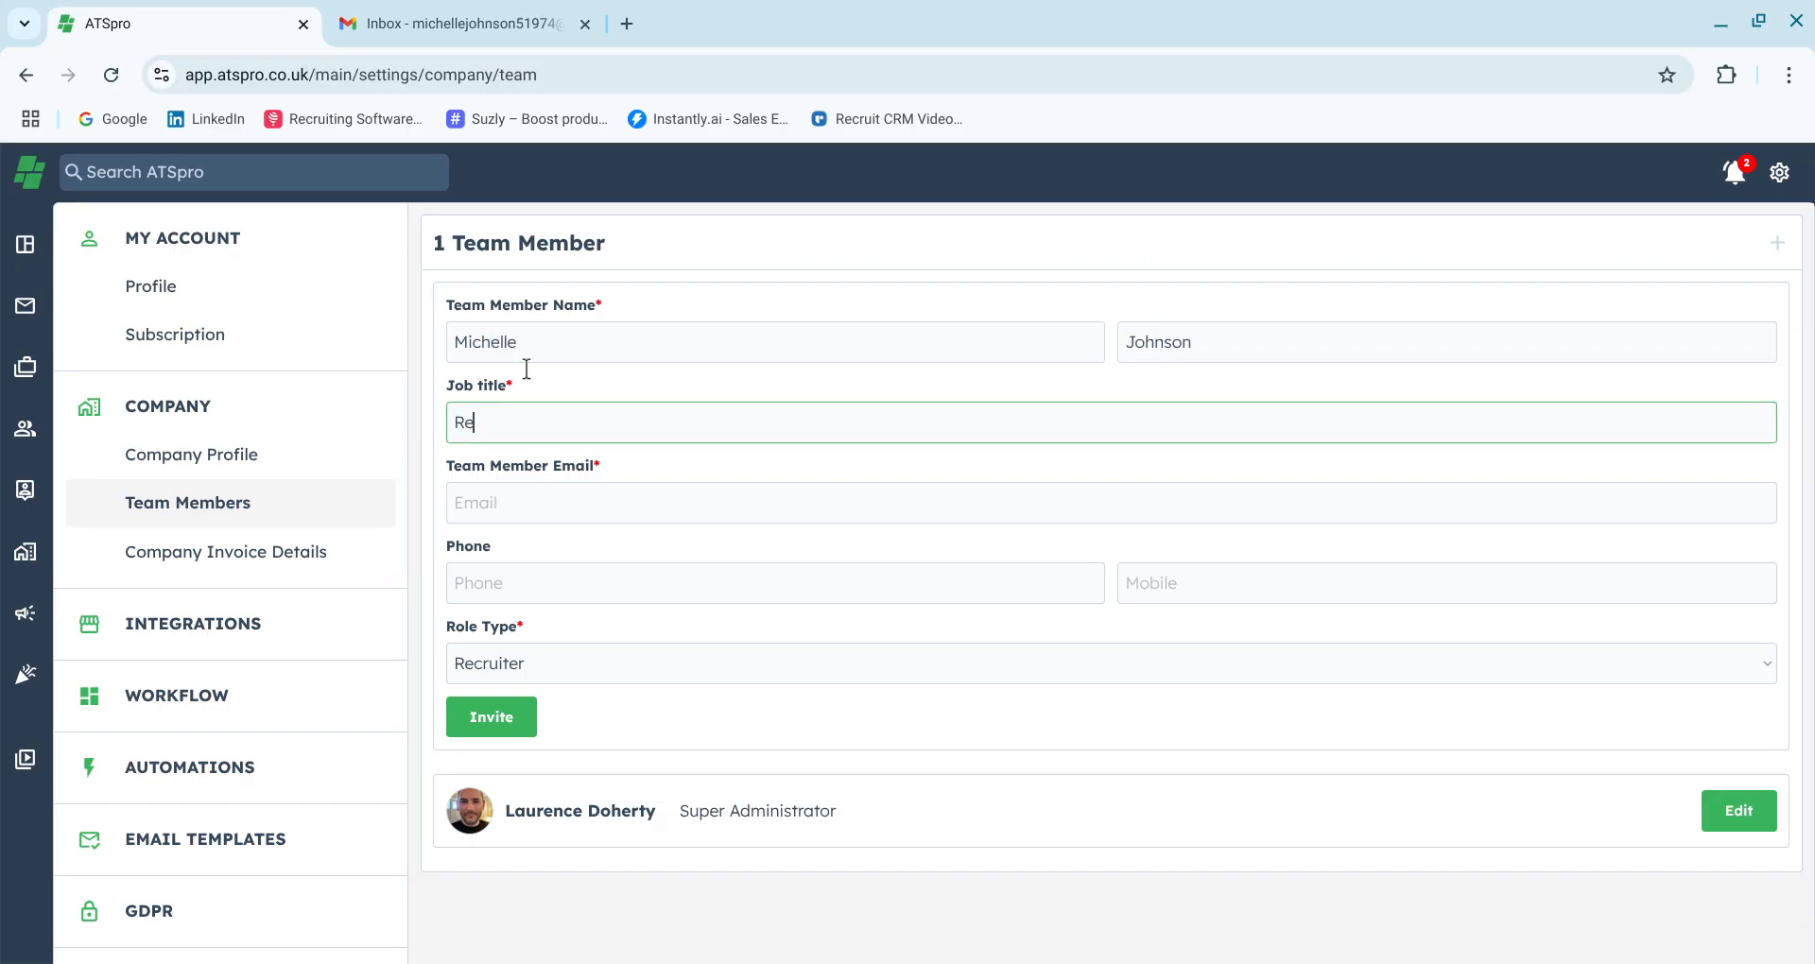
Fill in the new team member's e-mail address and send the invitation
key("Tab")
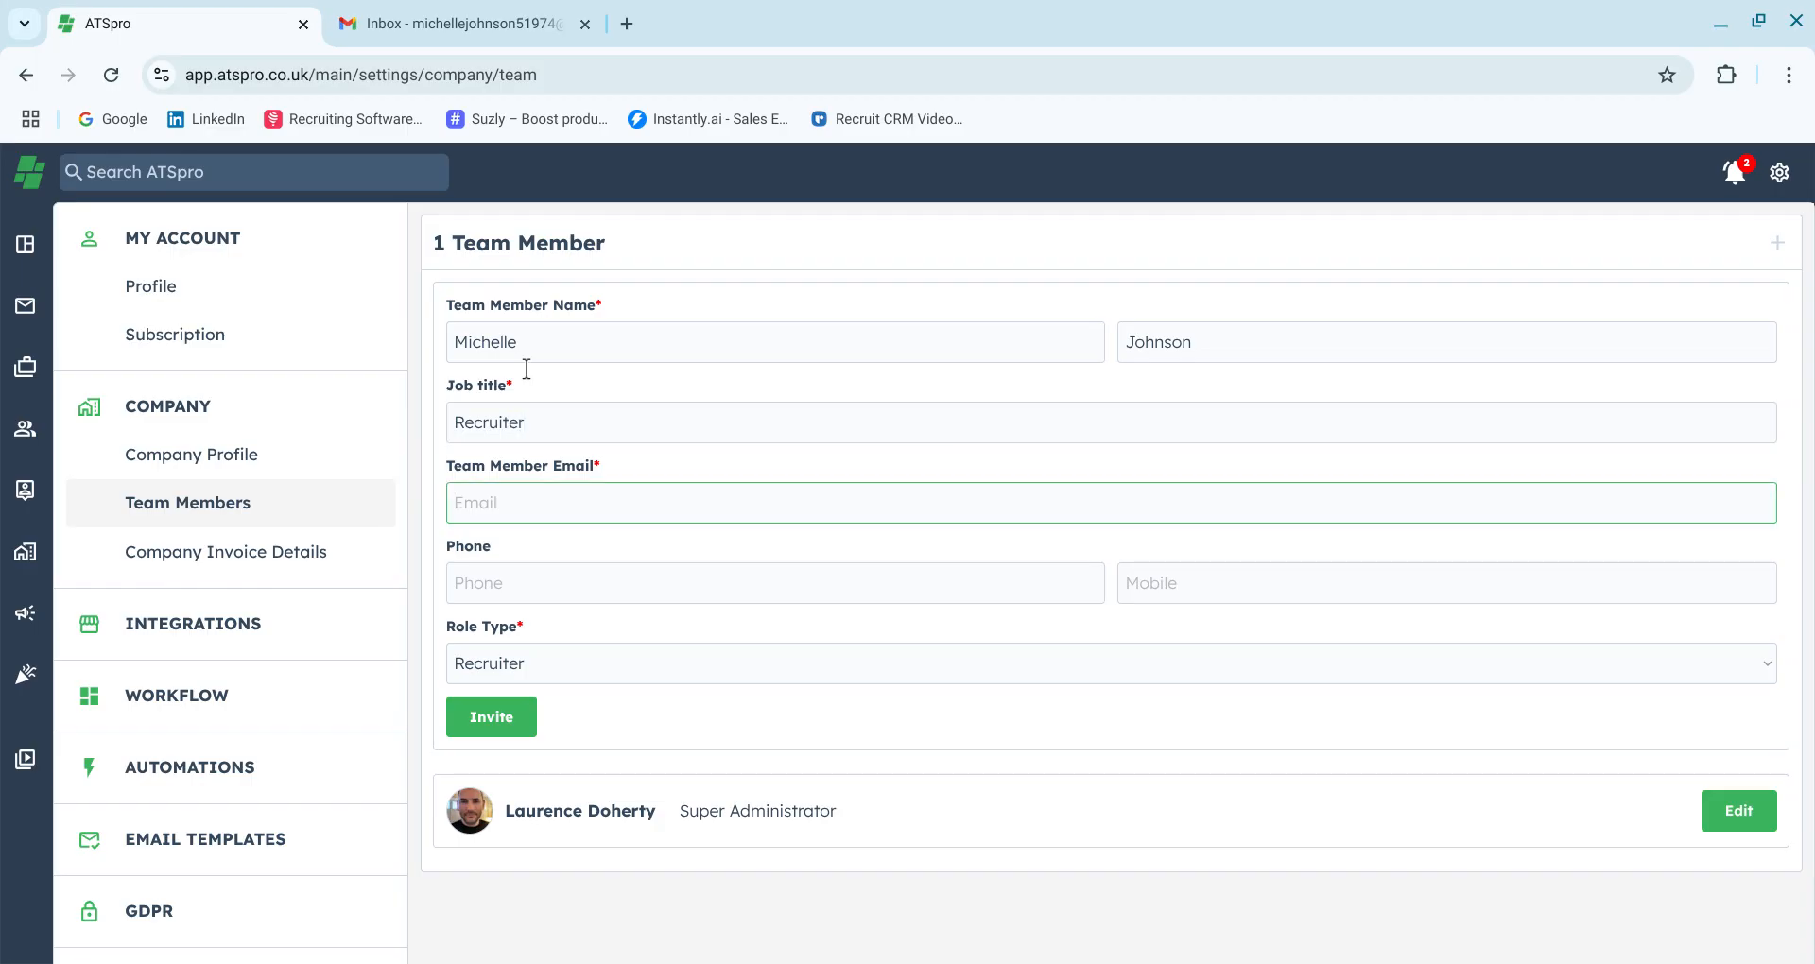
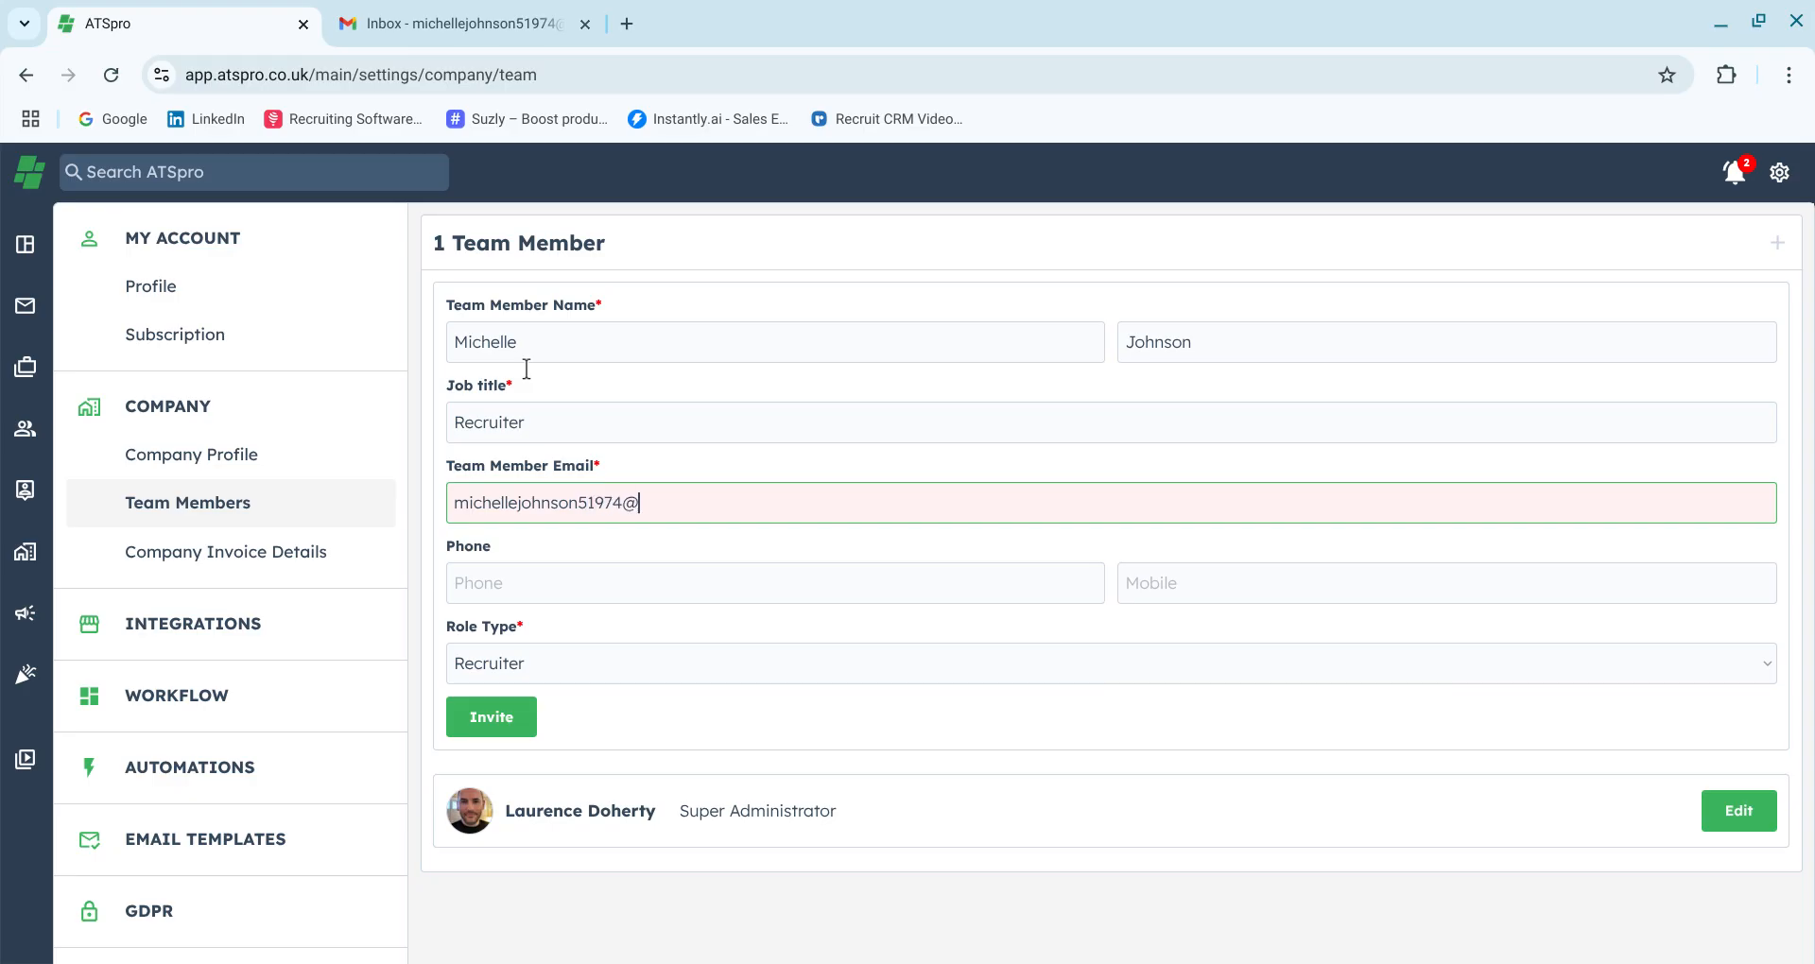
key("Tab")
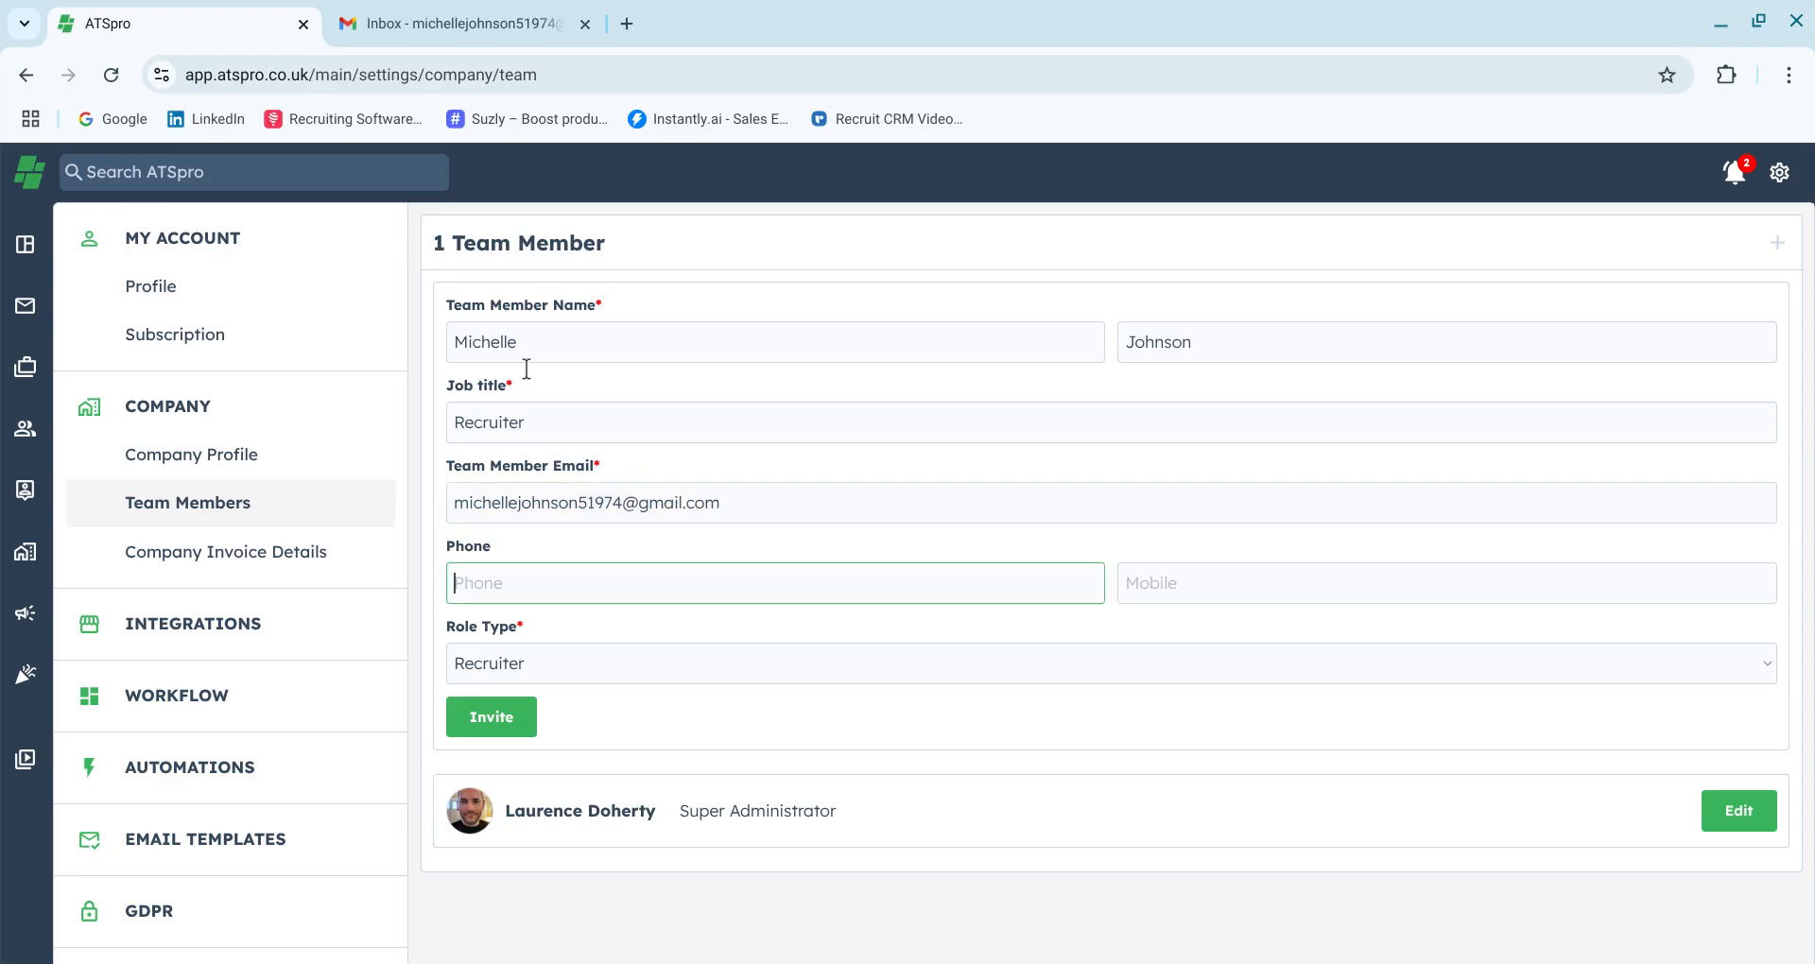
left_click(503, 700)
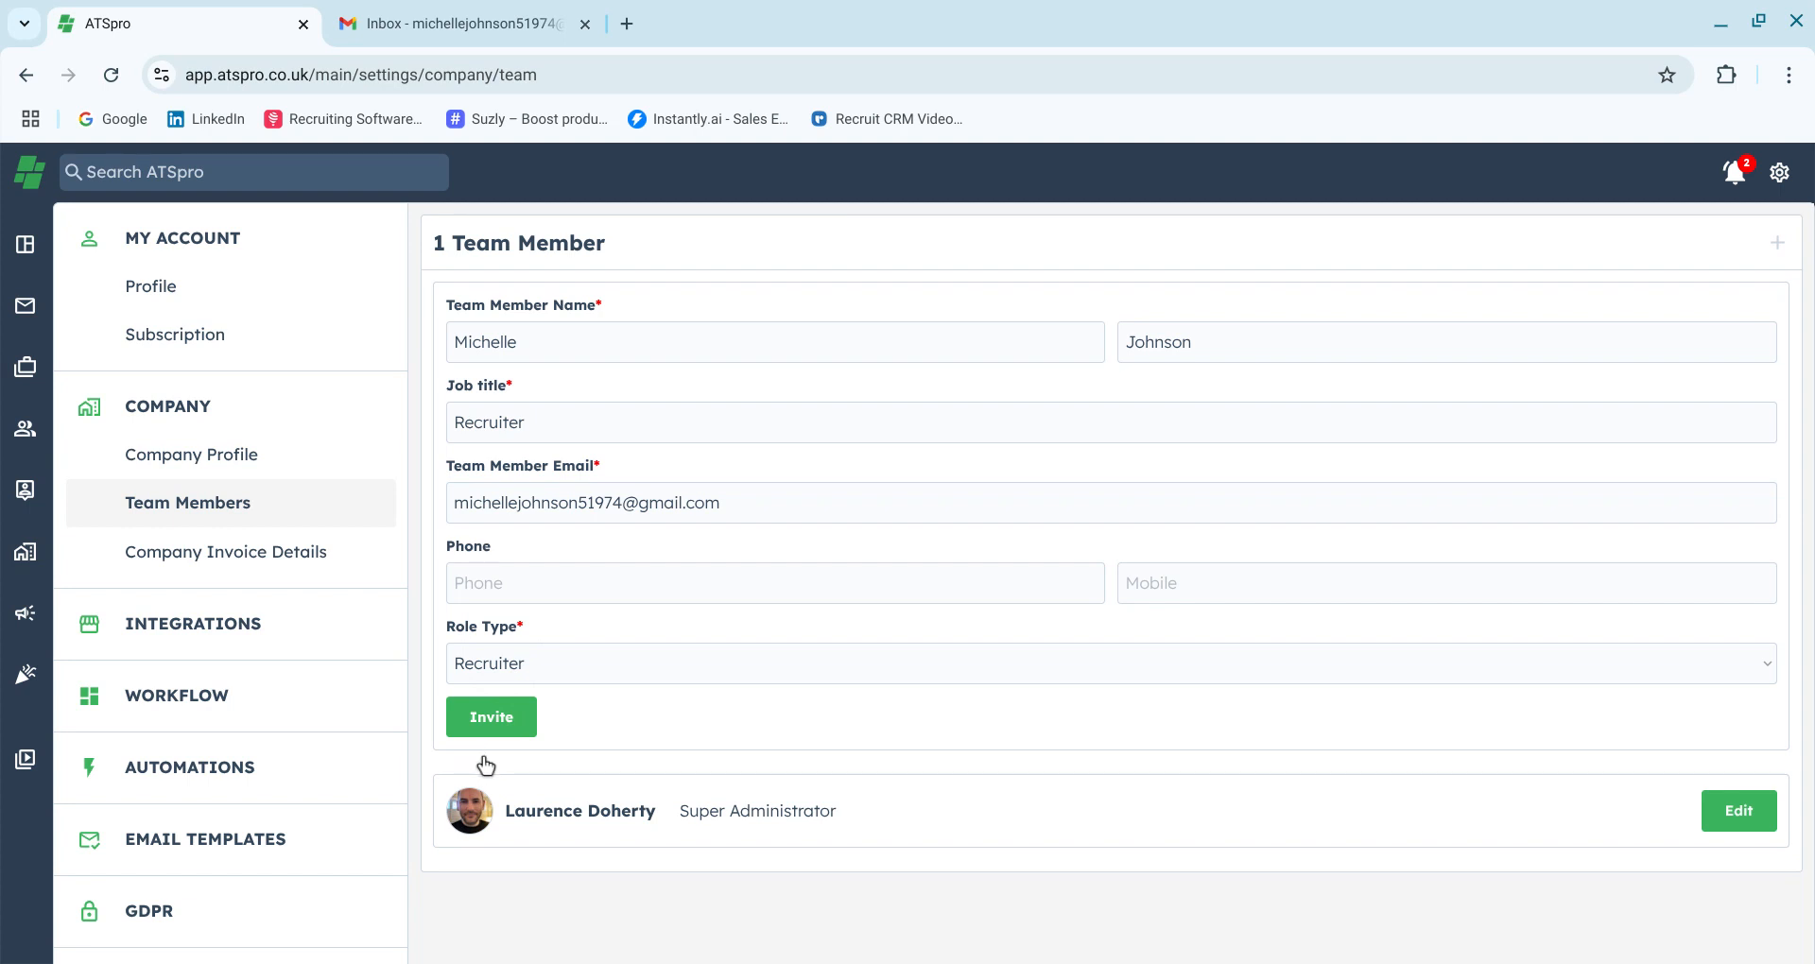
left_click(484, 716)
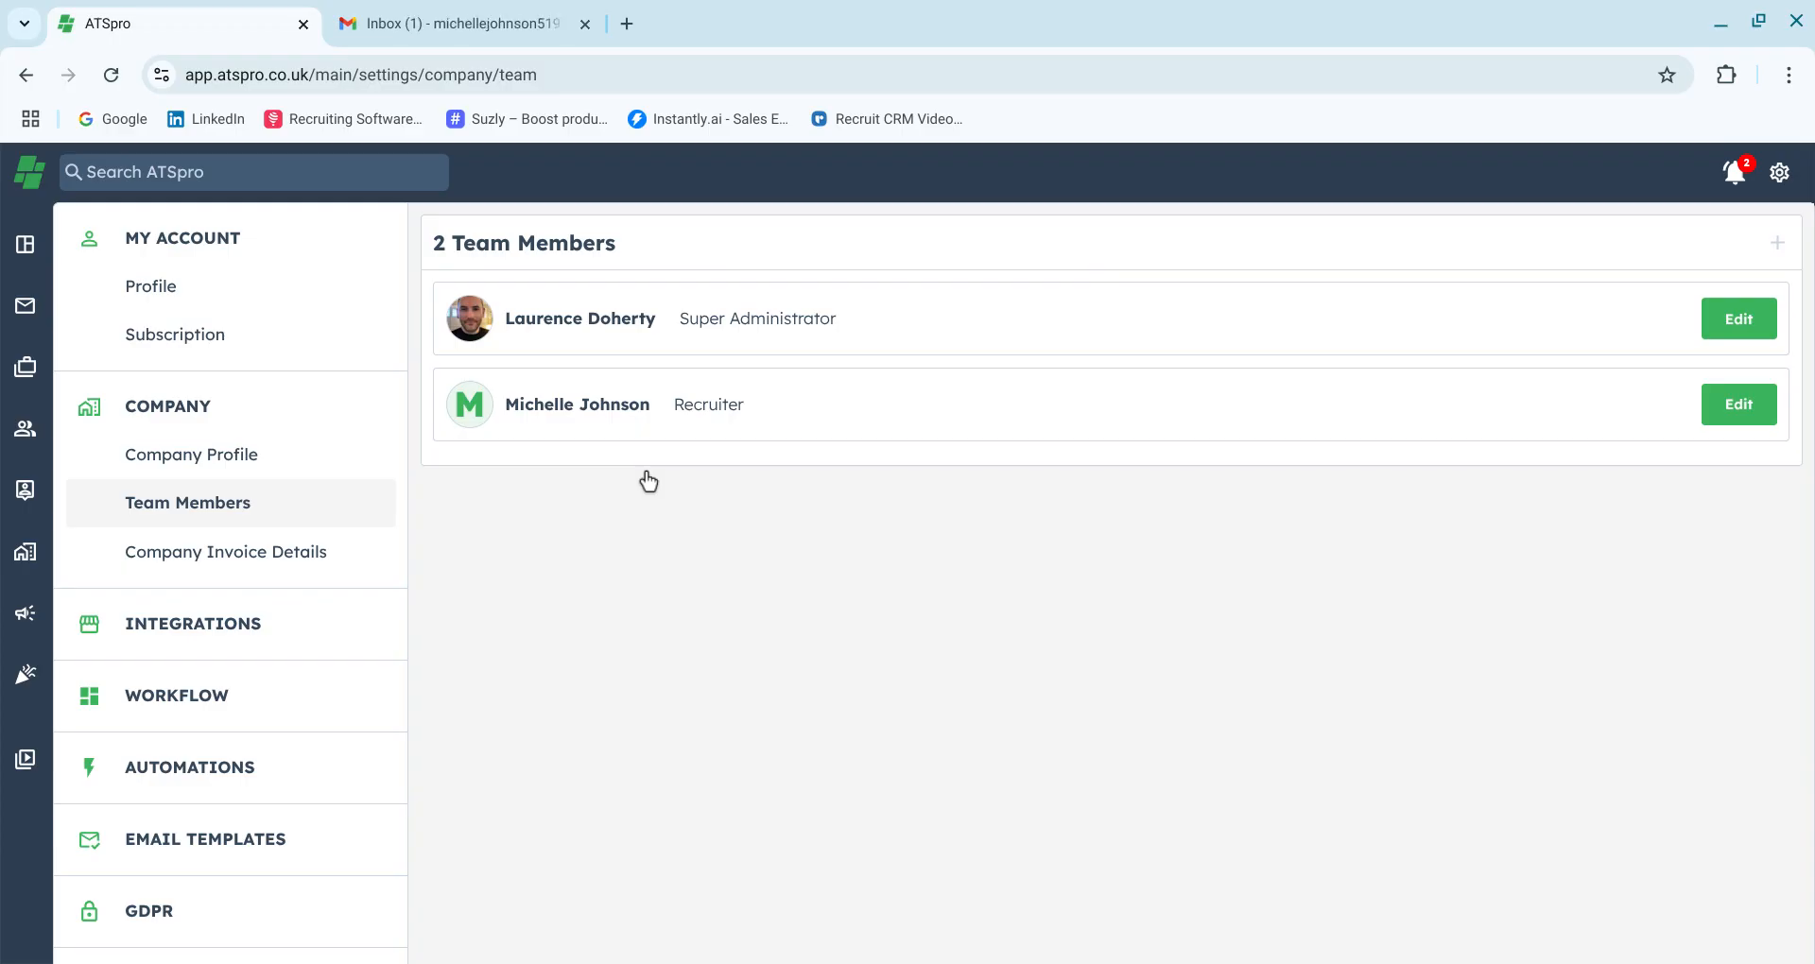
Open the ATSpro invitation e-mail in the Gmail inbox
left_click(441, 28)
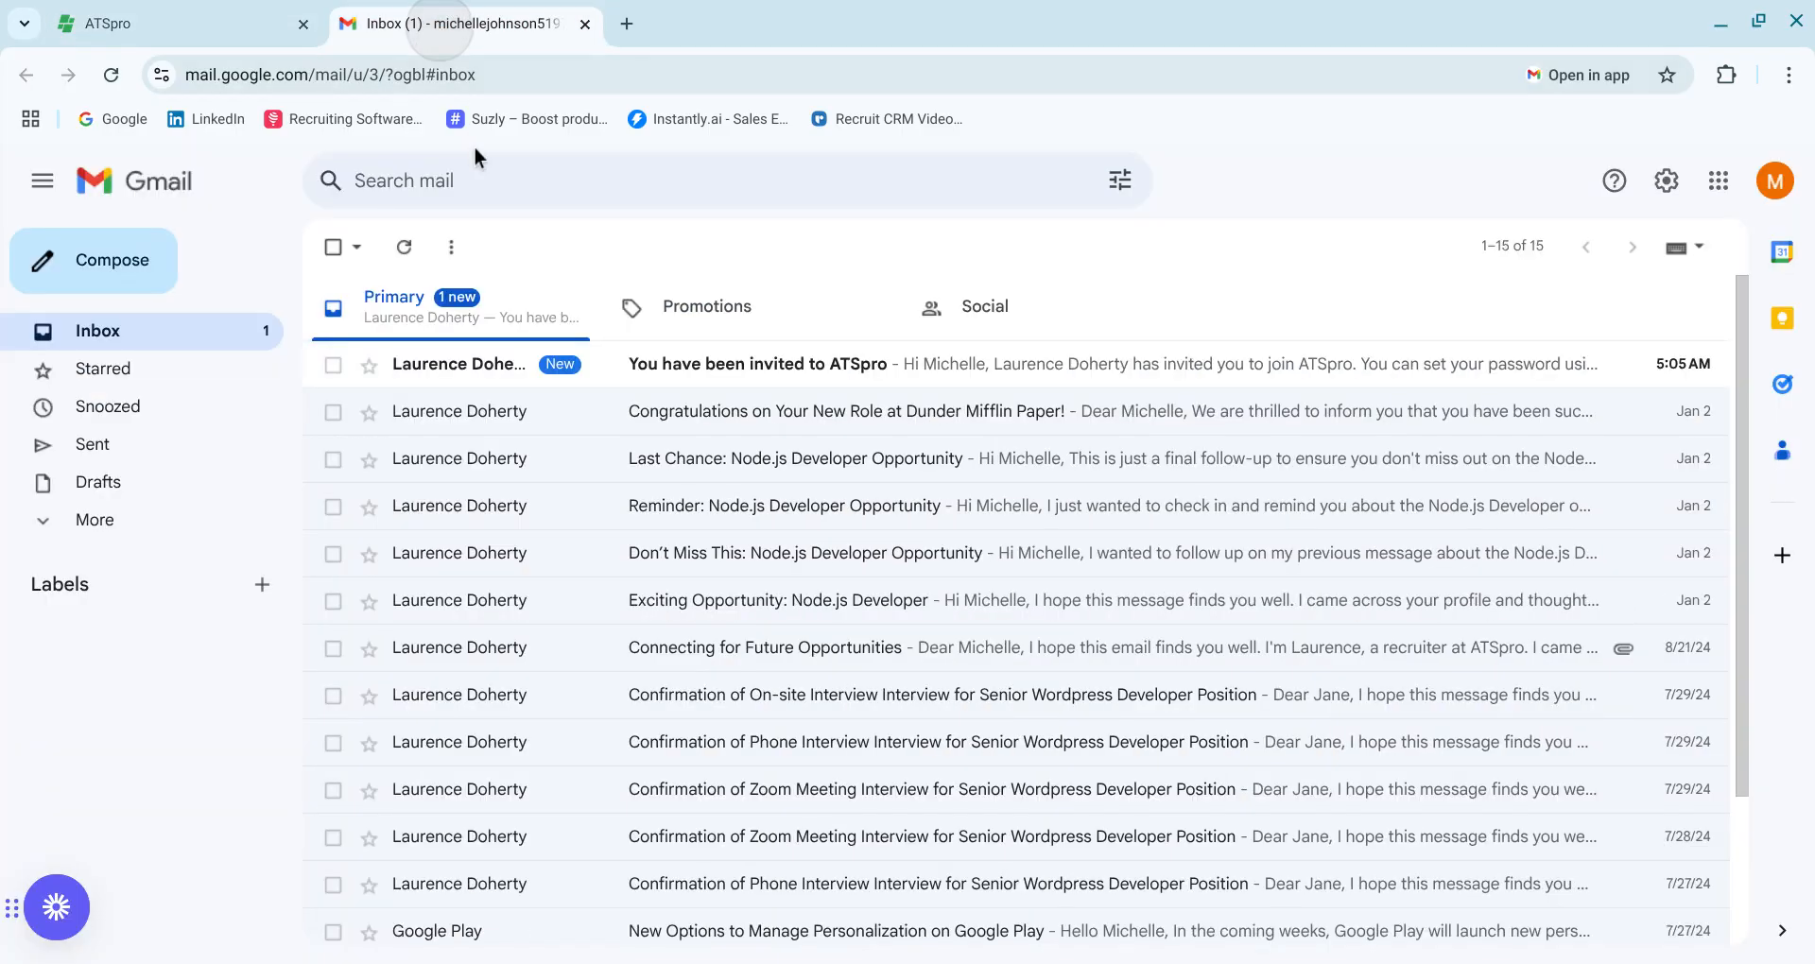
left_click(668, 380)
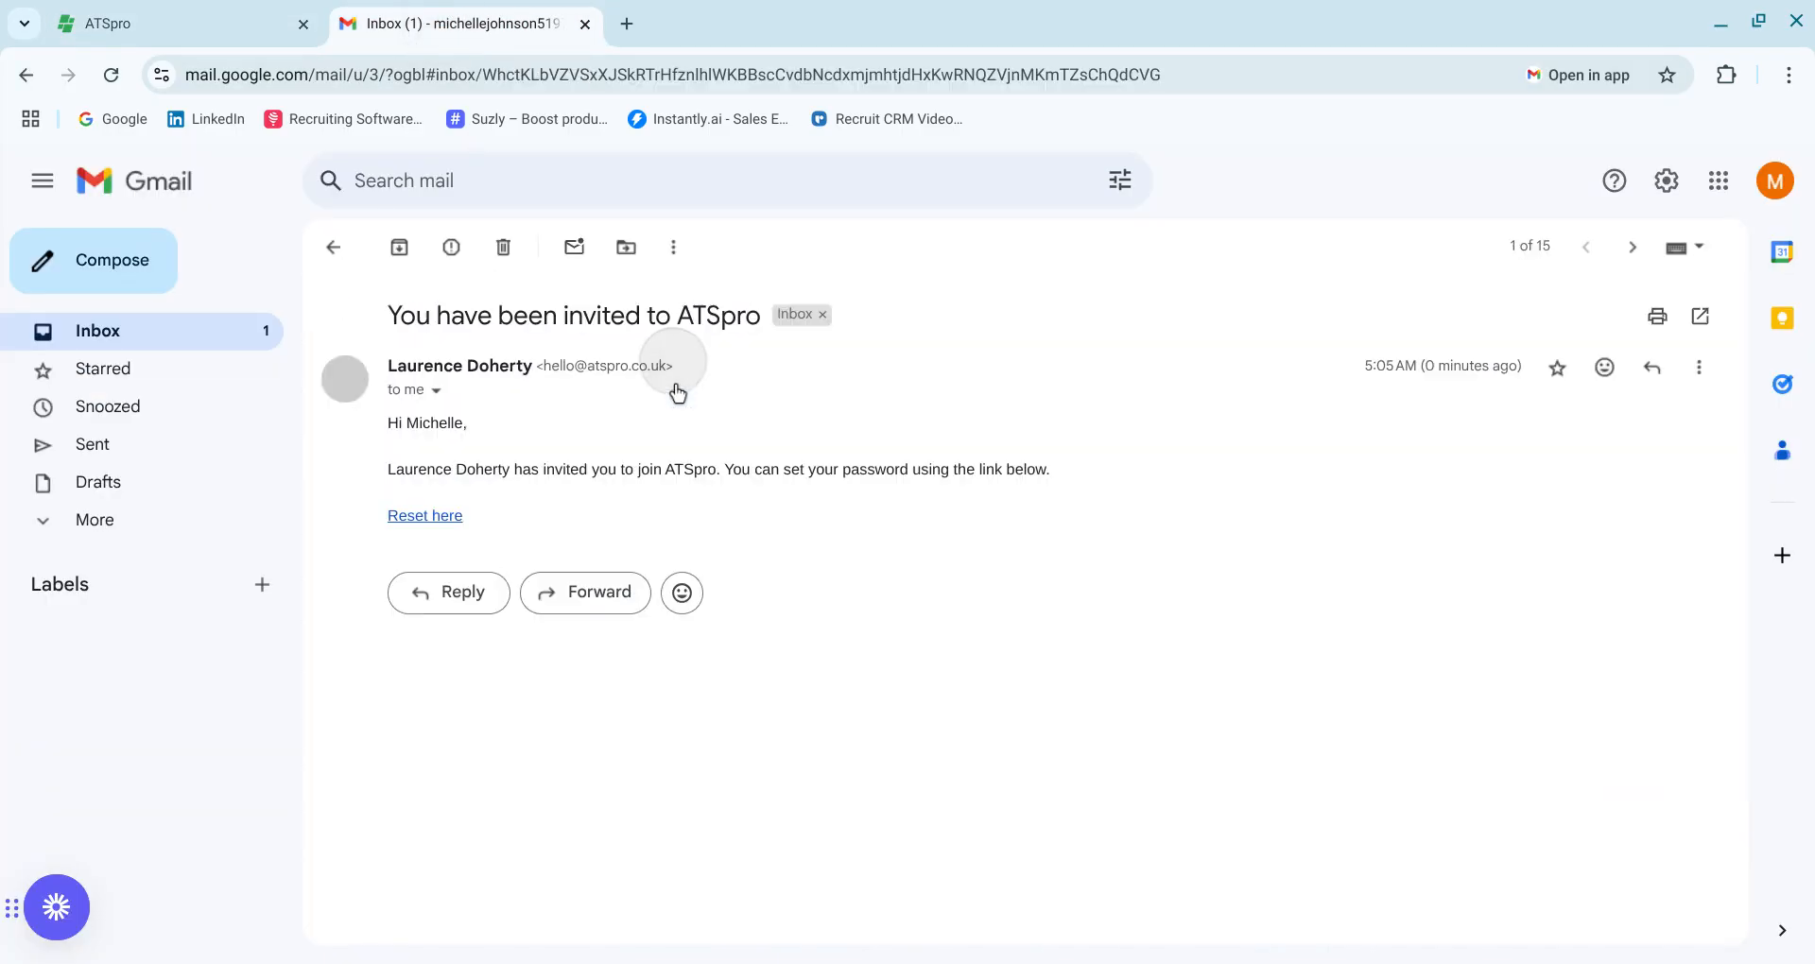
left_click(425, 547)
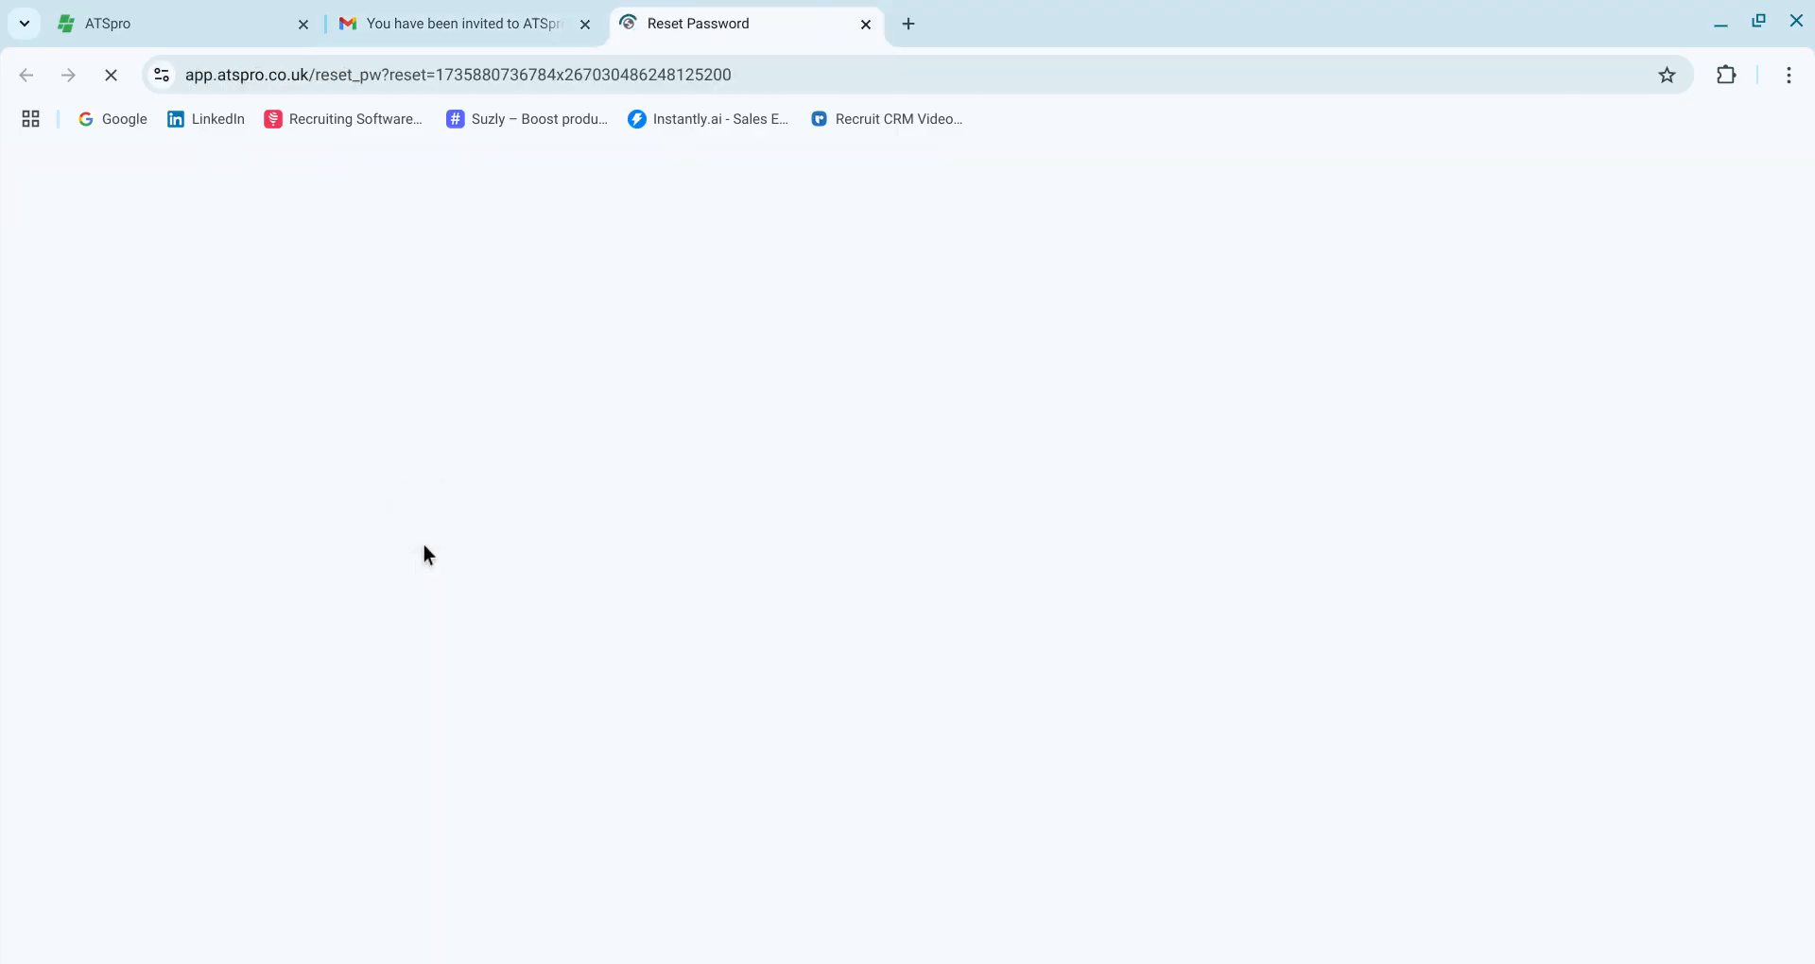
left_click(864, 24)
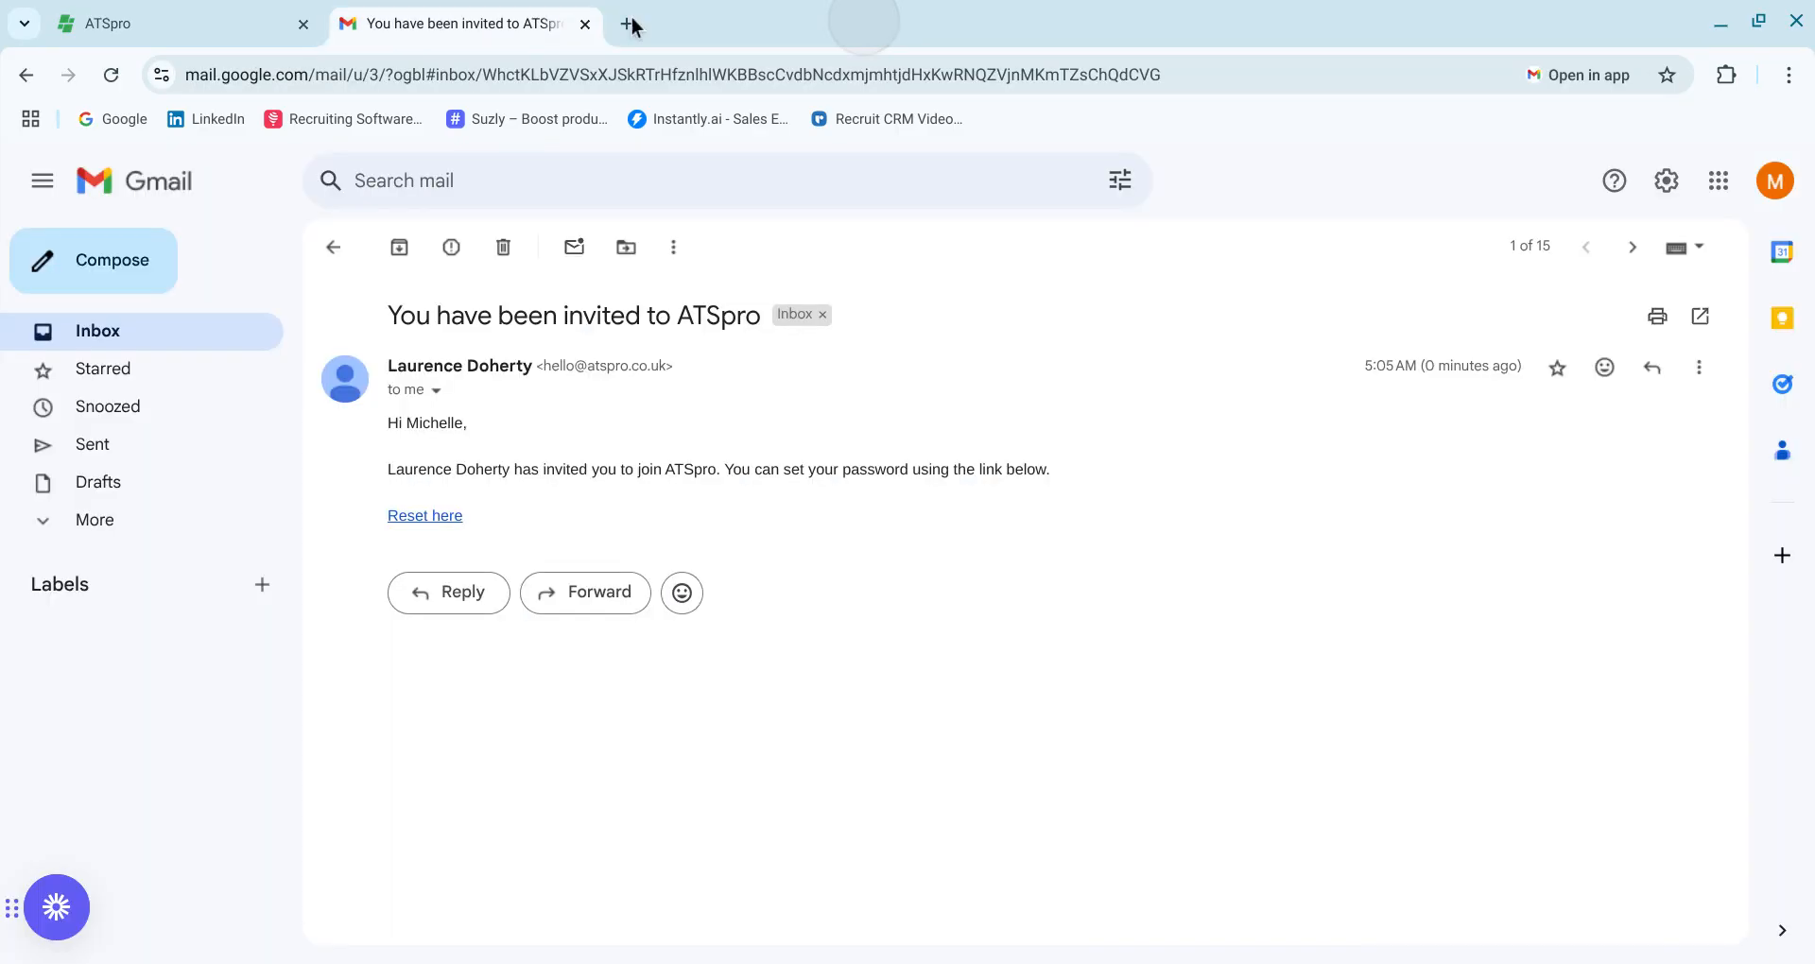
Sign out of the administrator's ATSpro account
left_click(111, 21)
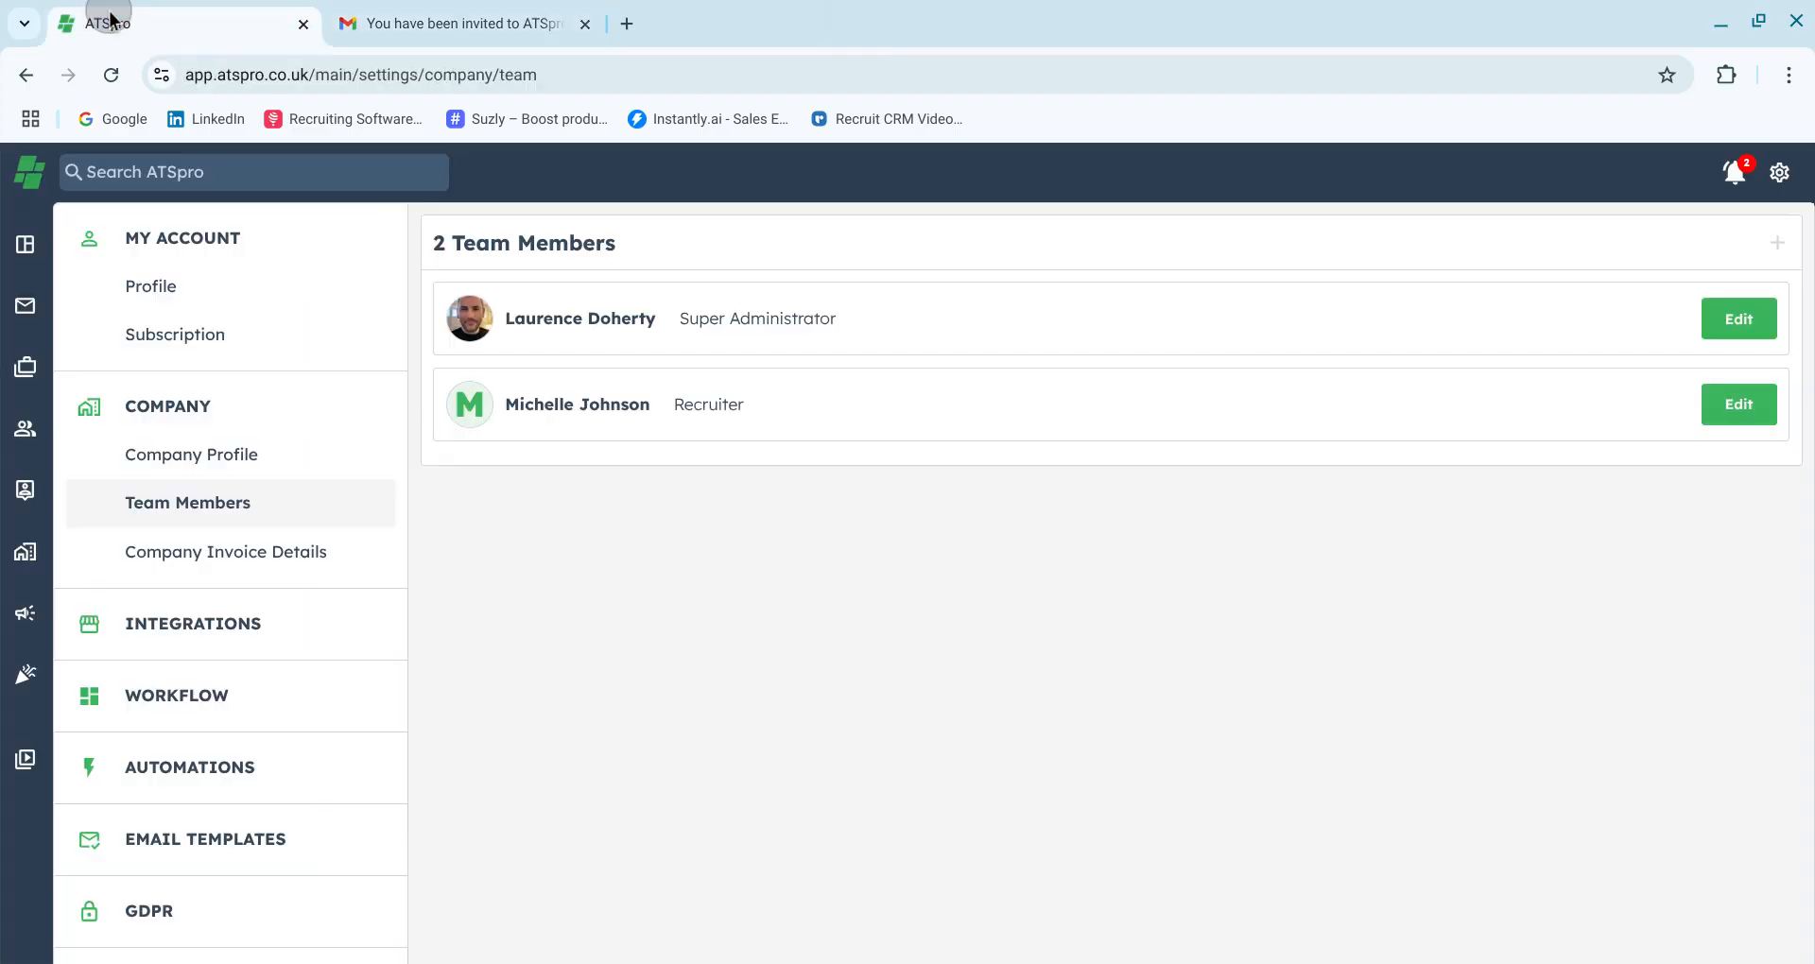
left_click(1779, 180)
left_click(1427, 383)
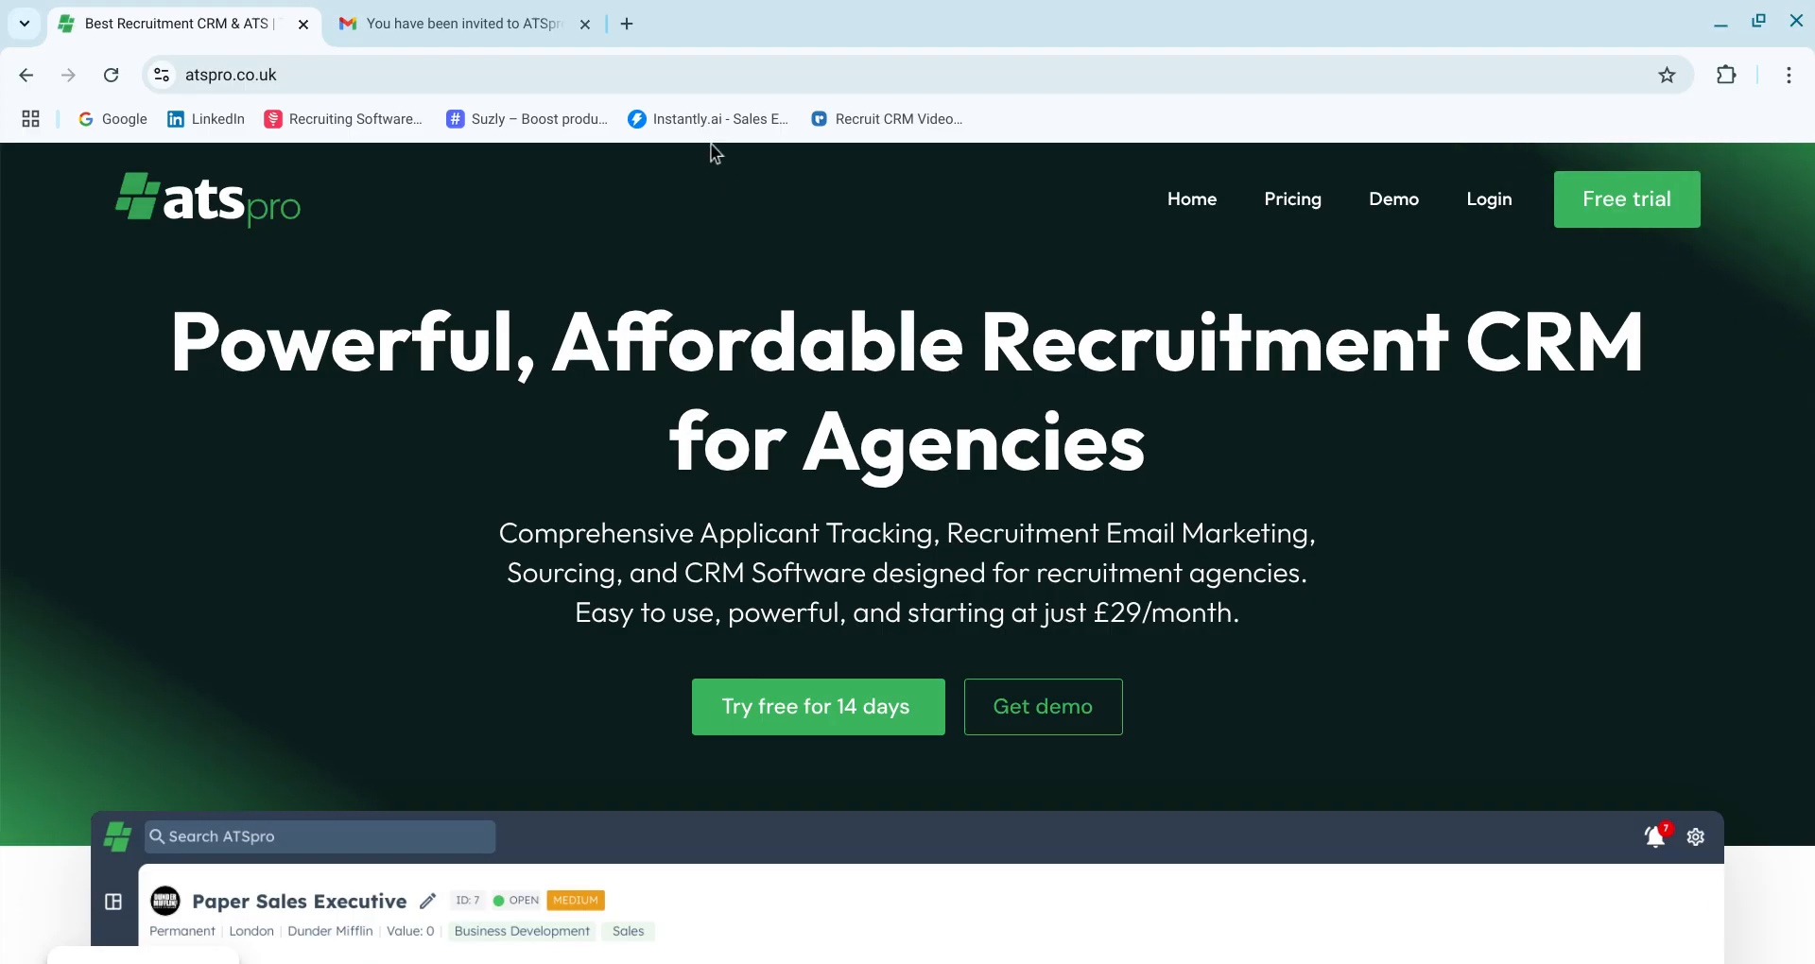
Open the invitation's reset link, then enter and confirm the new account password
left_click(441, 34)
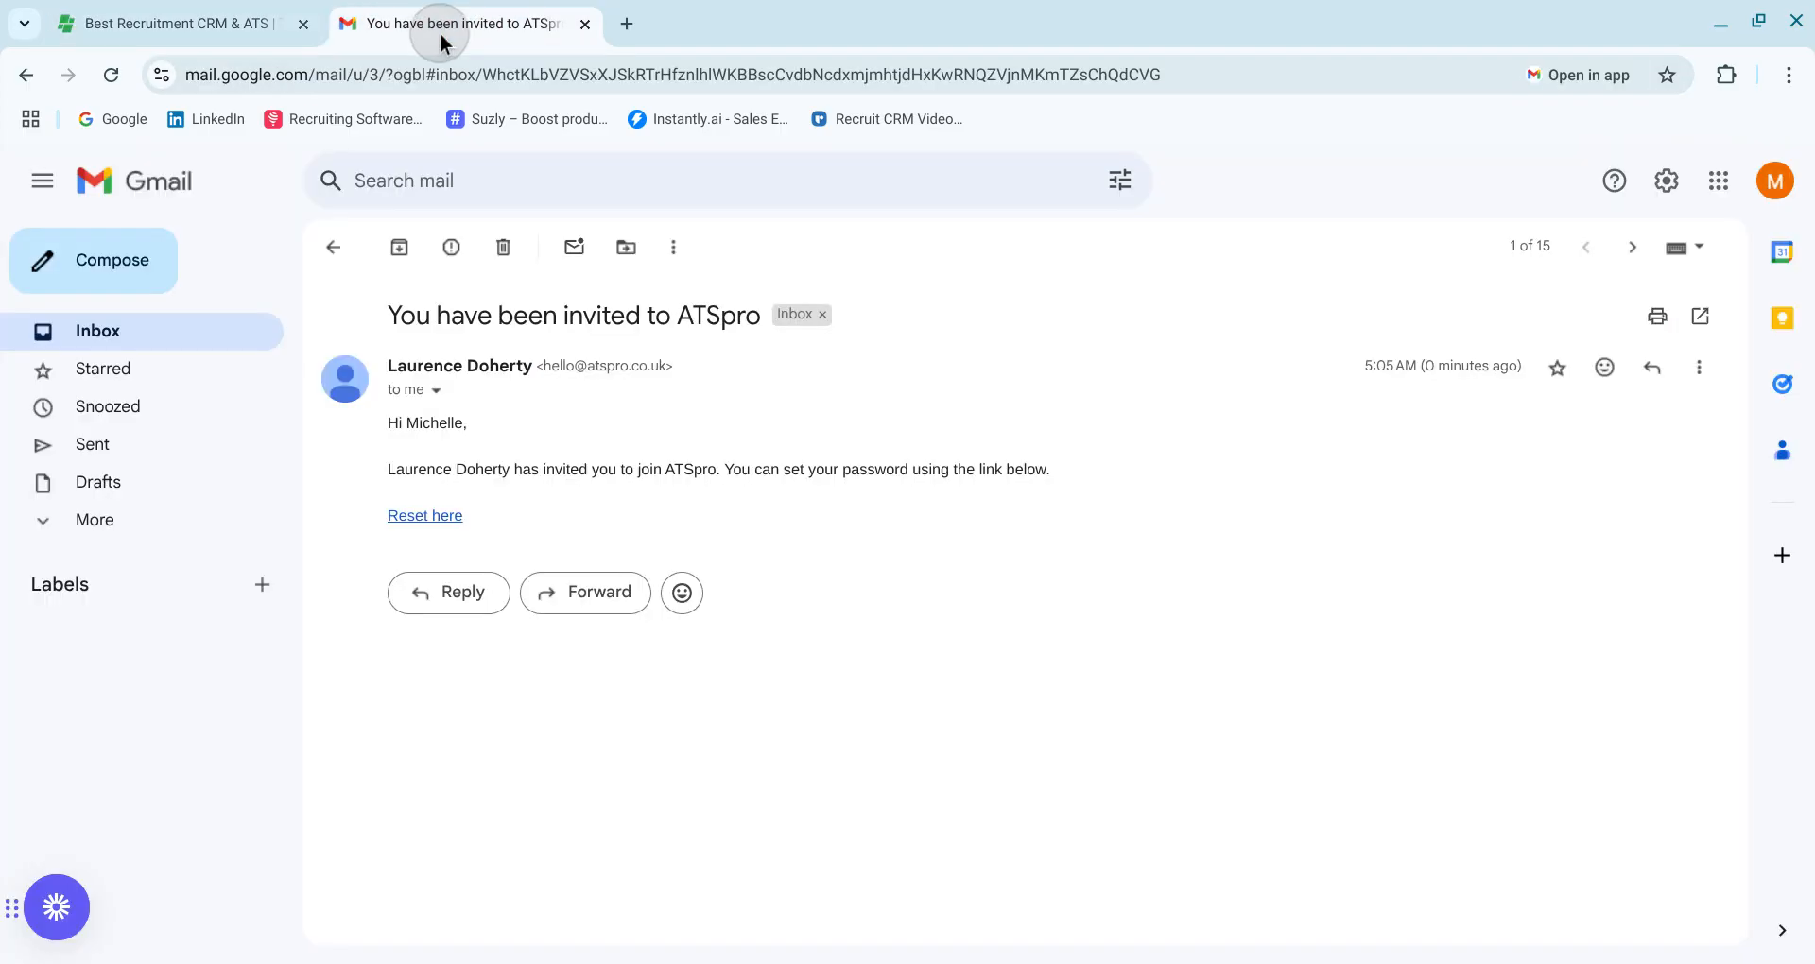
left_click(431, 550)
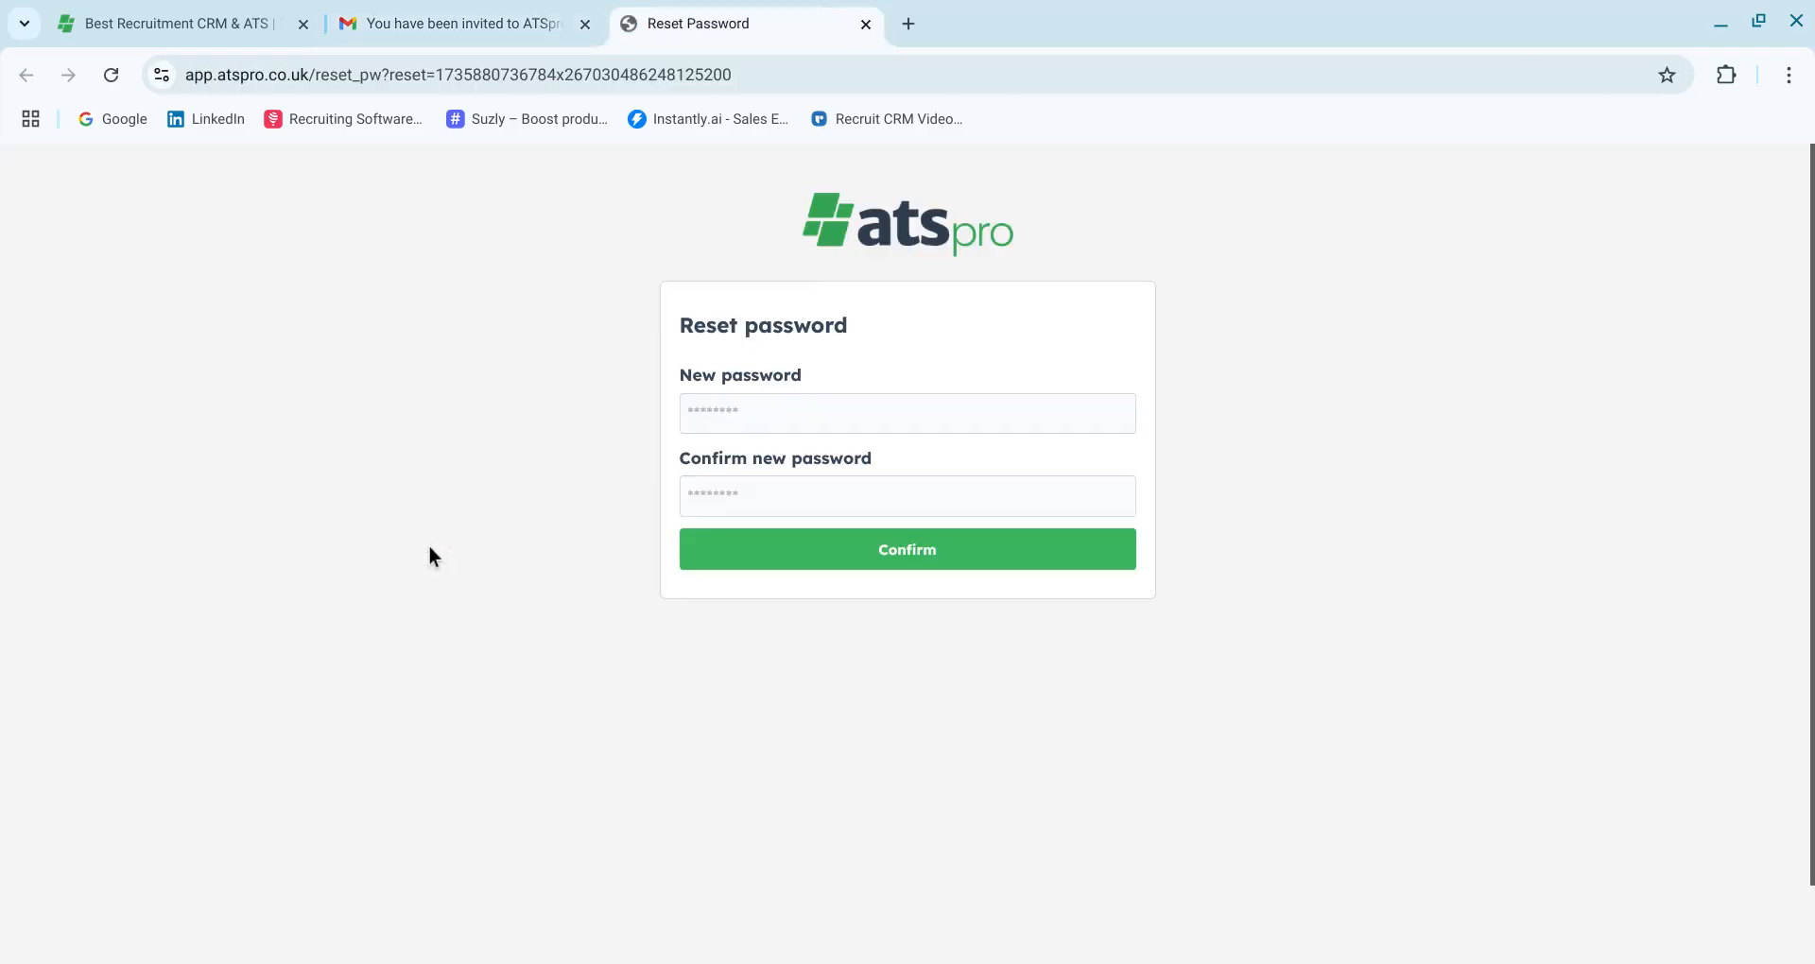
left_click(728, 419)
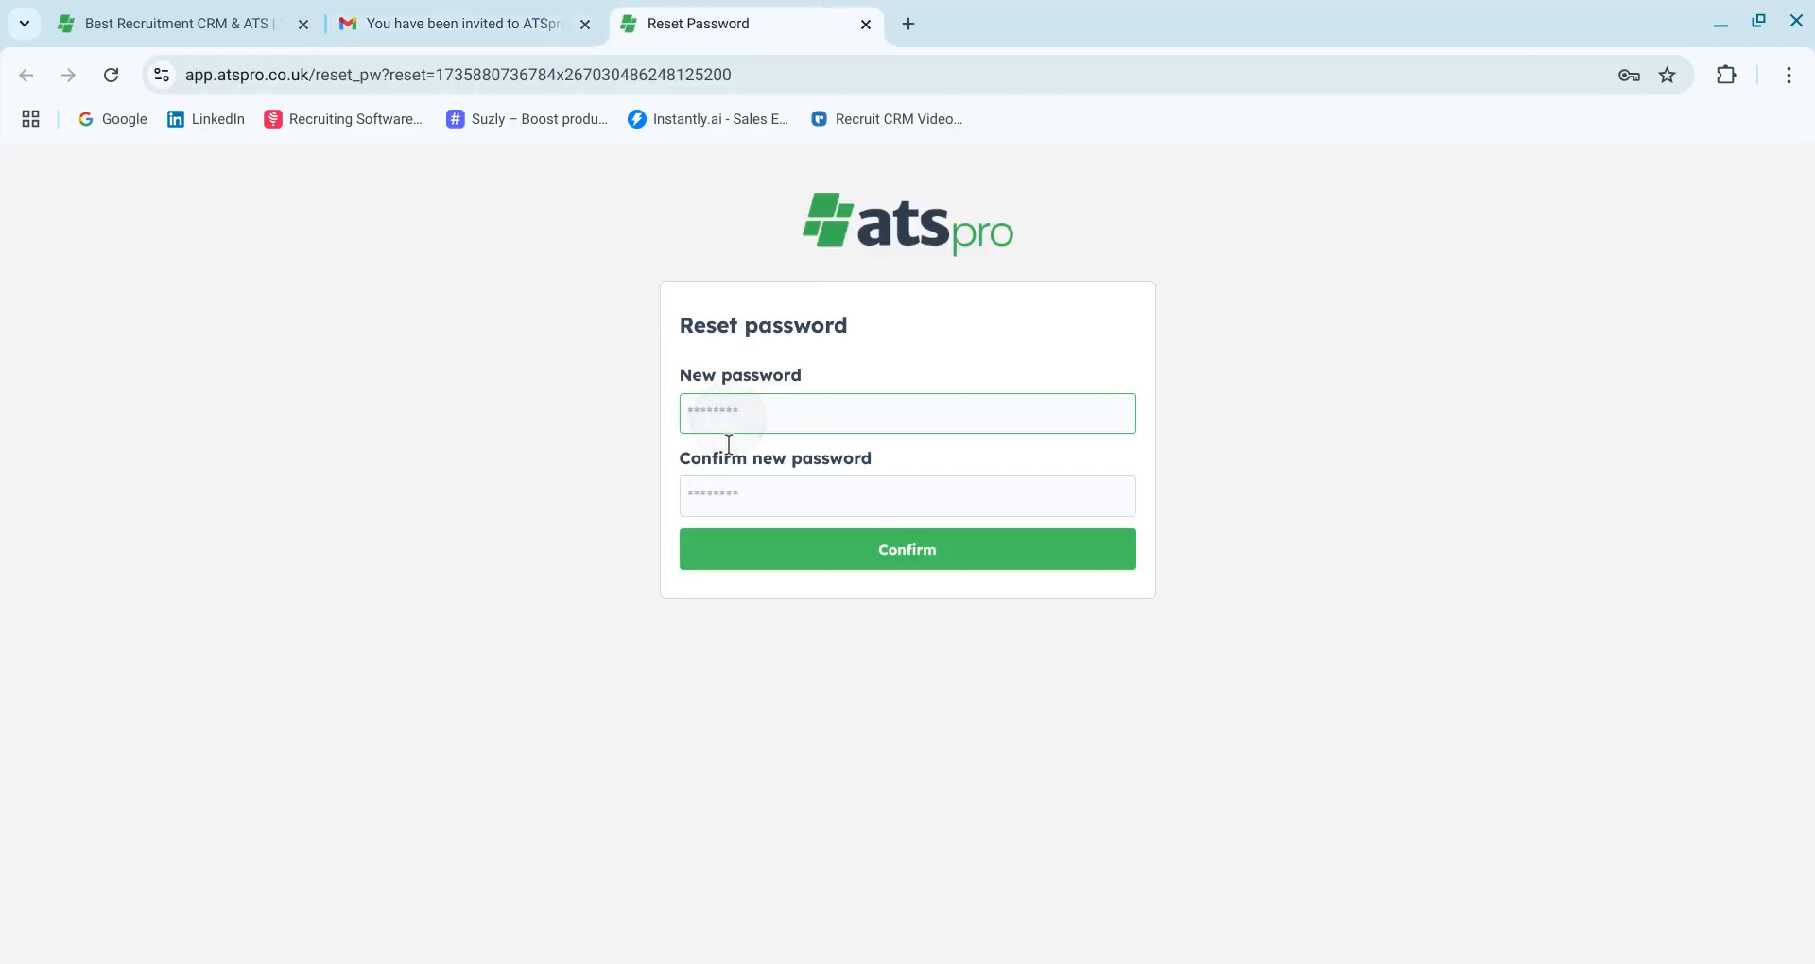
type("abcdef")
key("Tab")
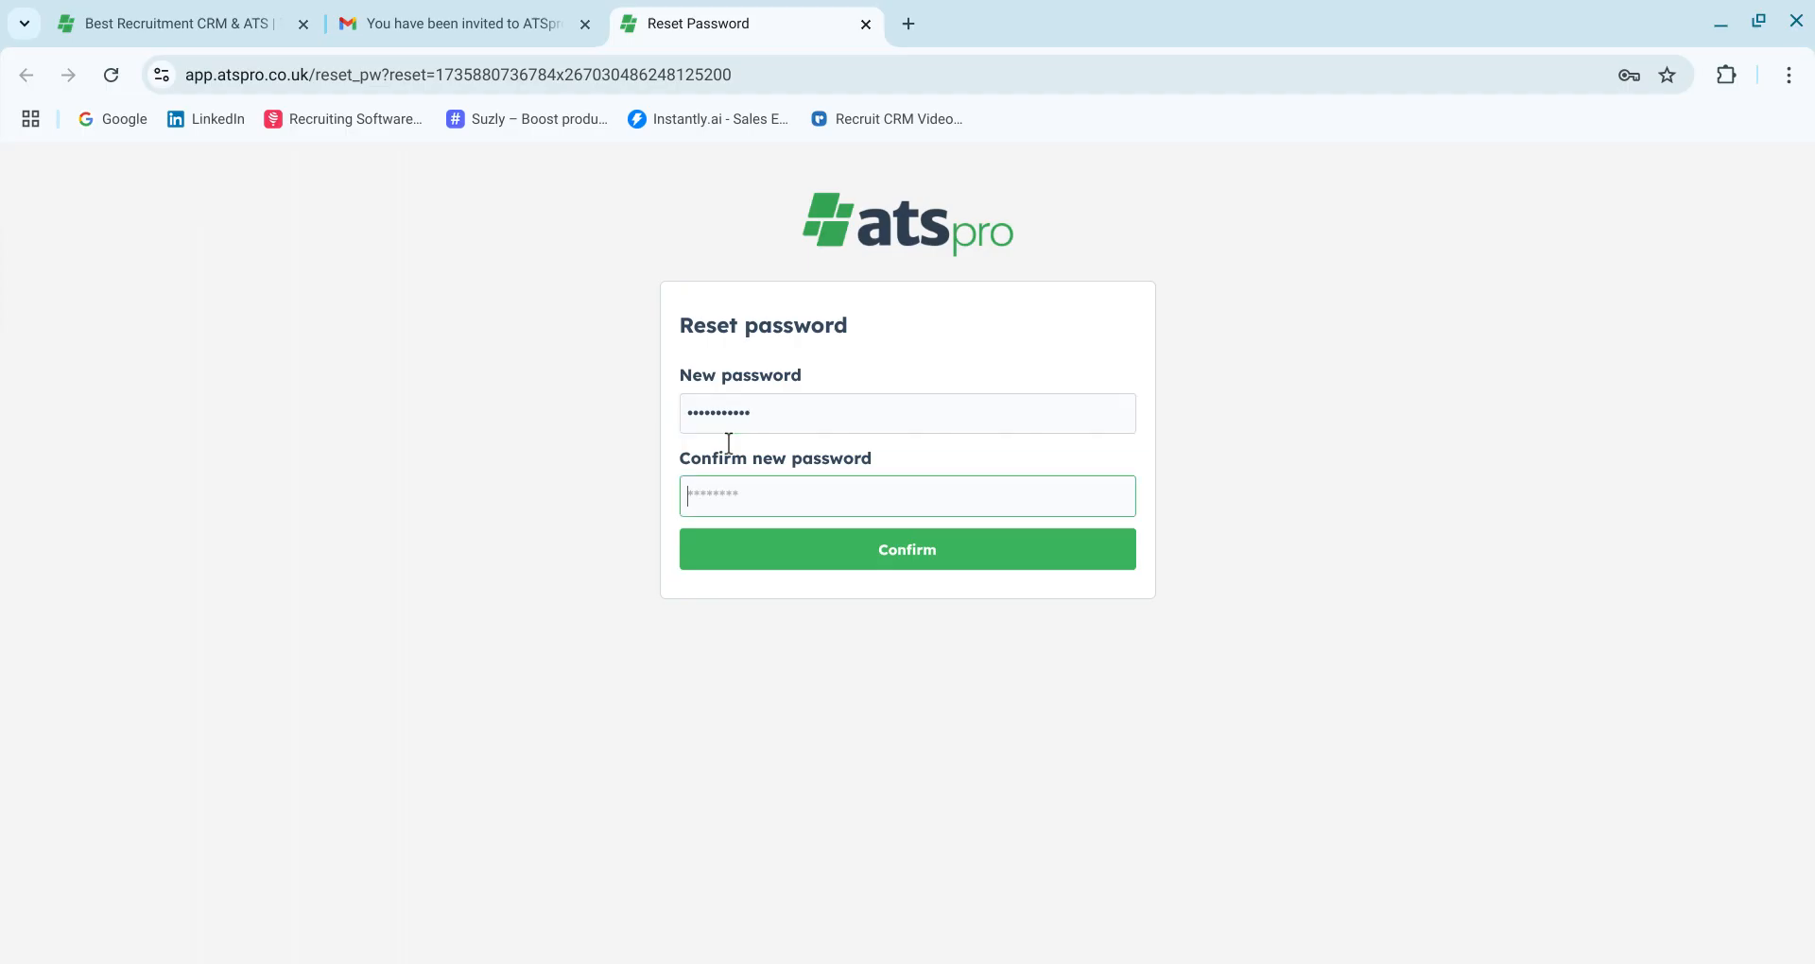
type("abcdefghijk")
left_click(824, 558)
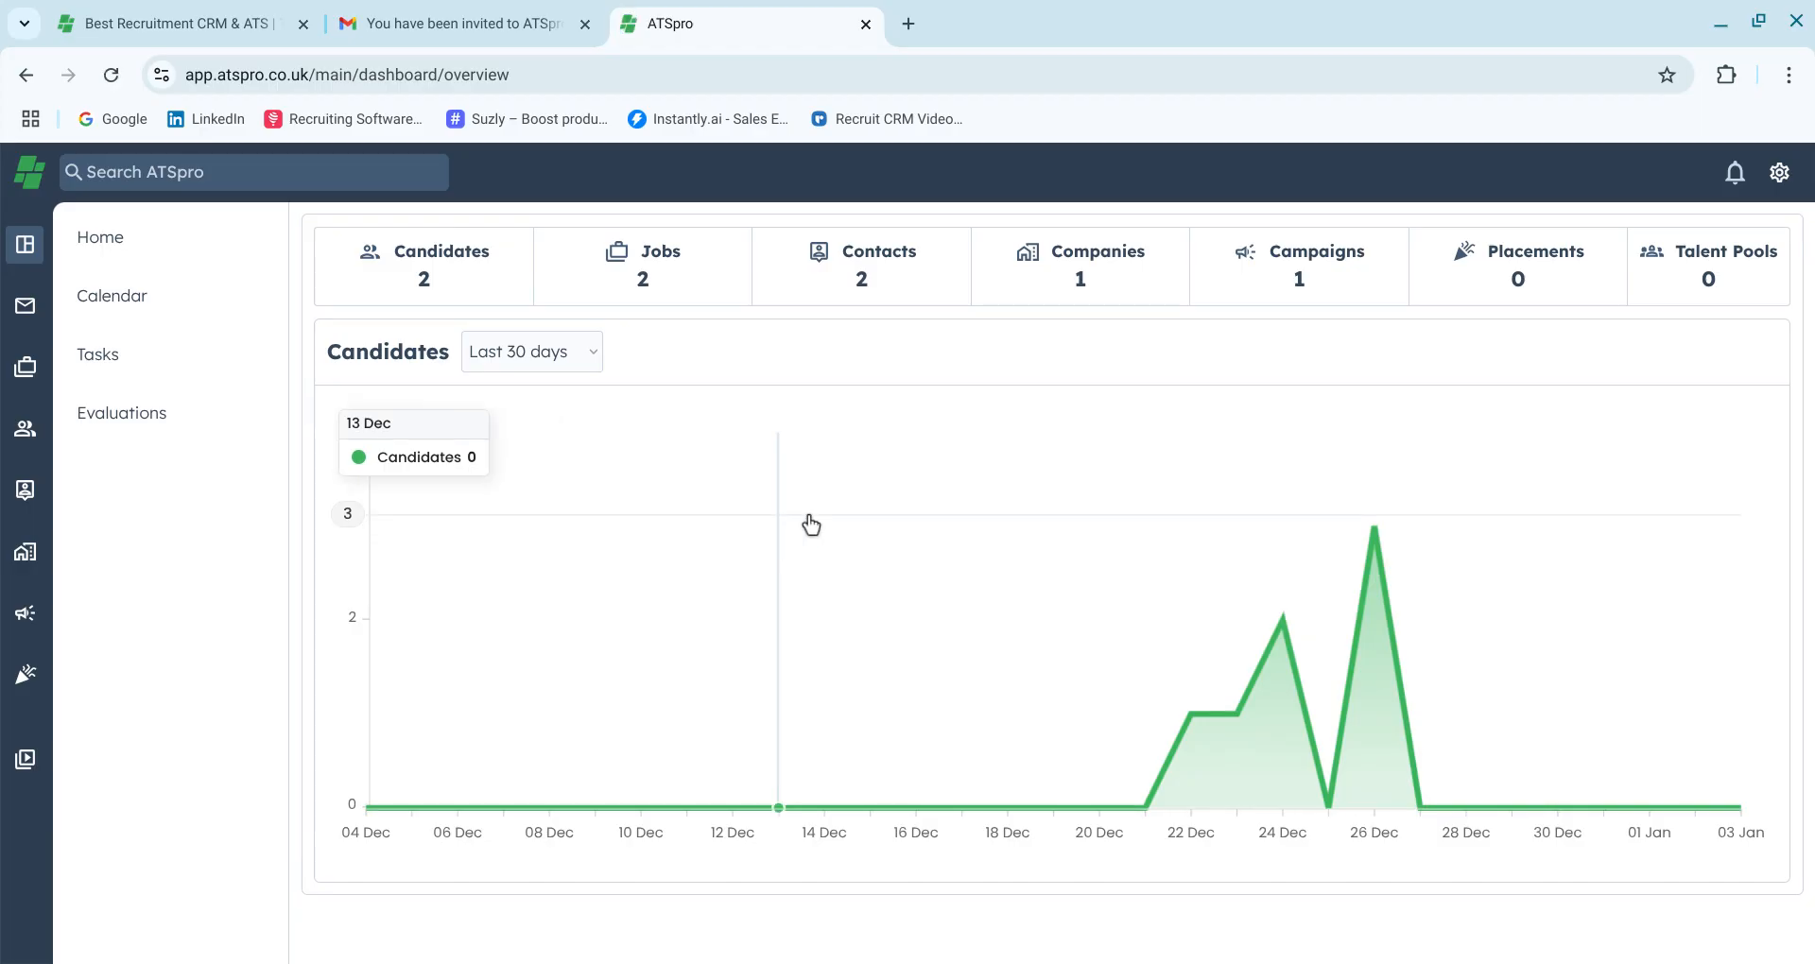
Open the new member's account settings profile page
left_click(1780, 175)
left_click(1779, 187)
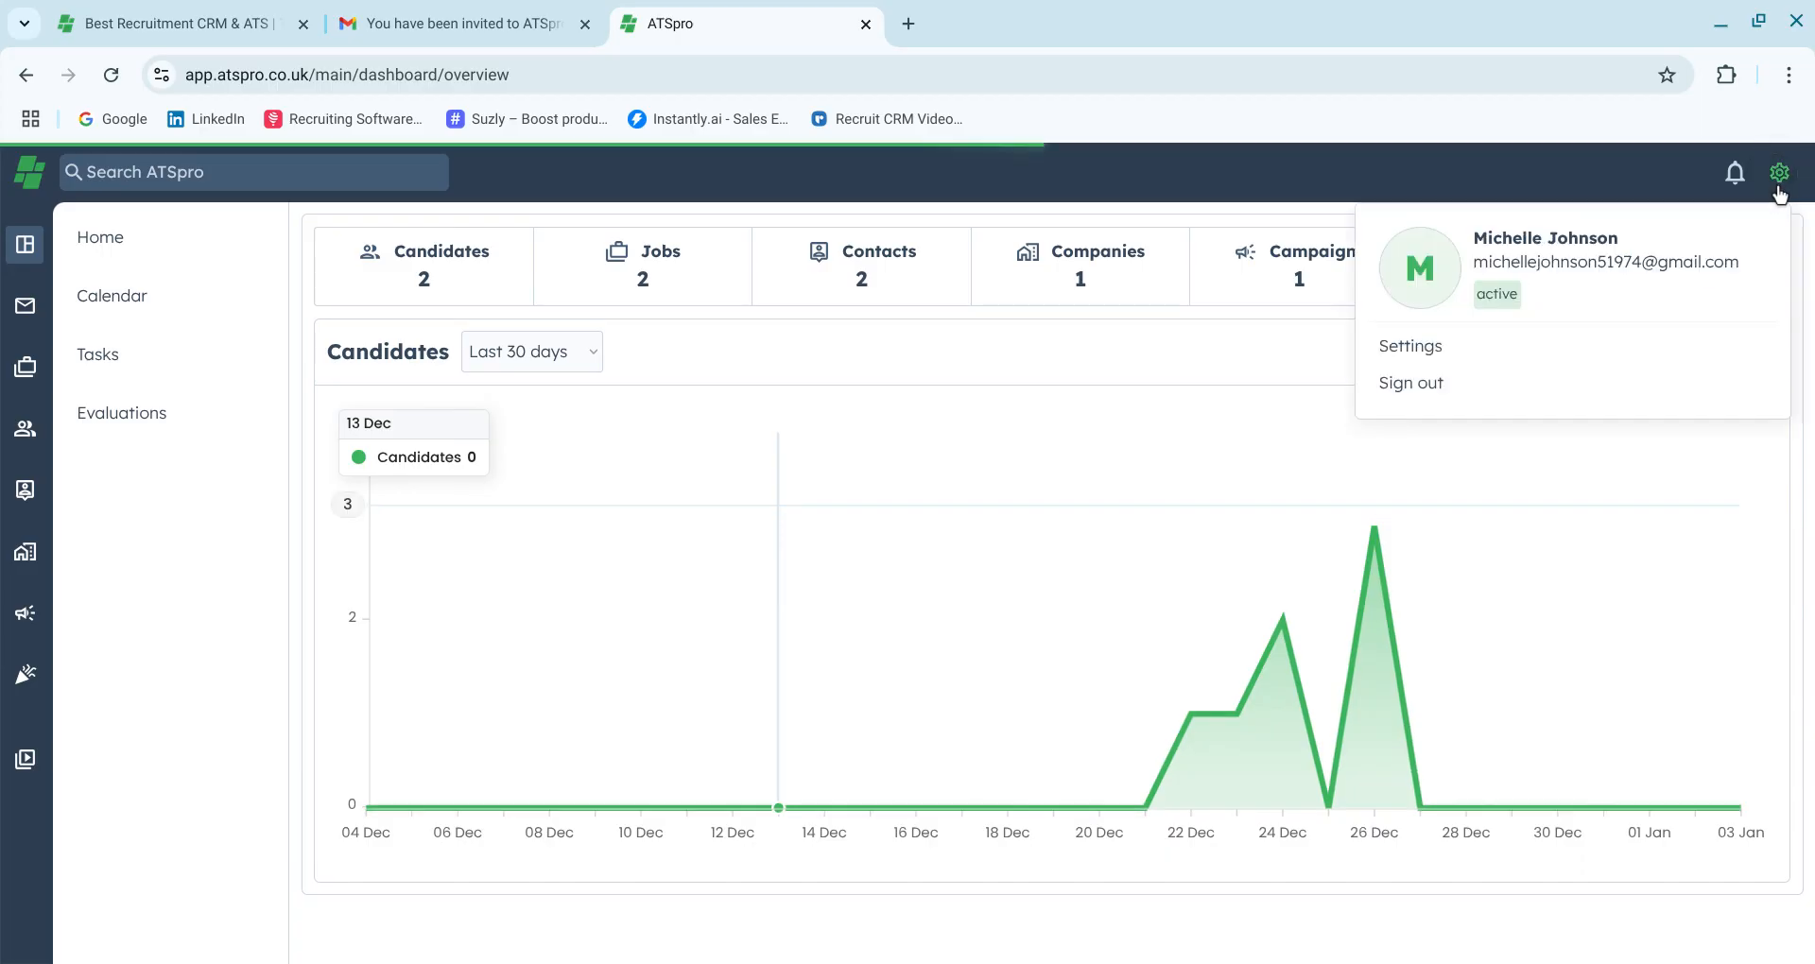
left_click(1445, 363)
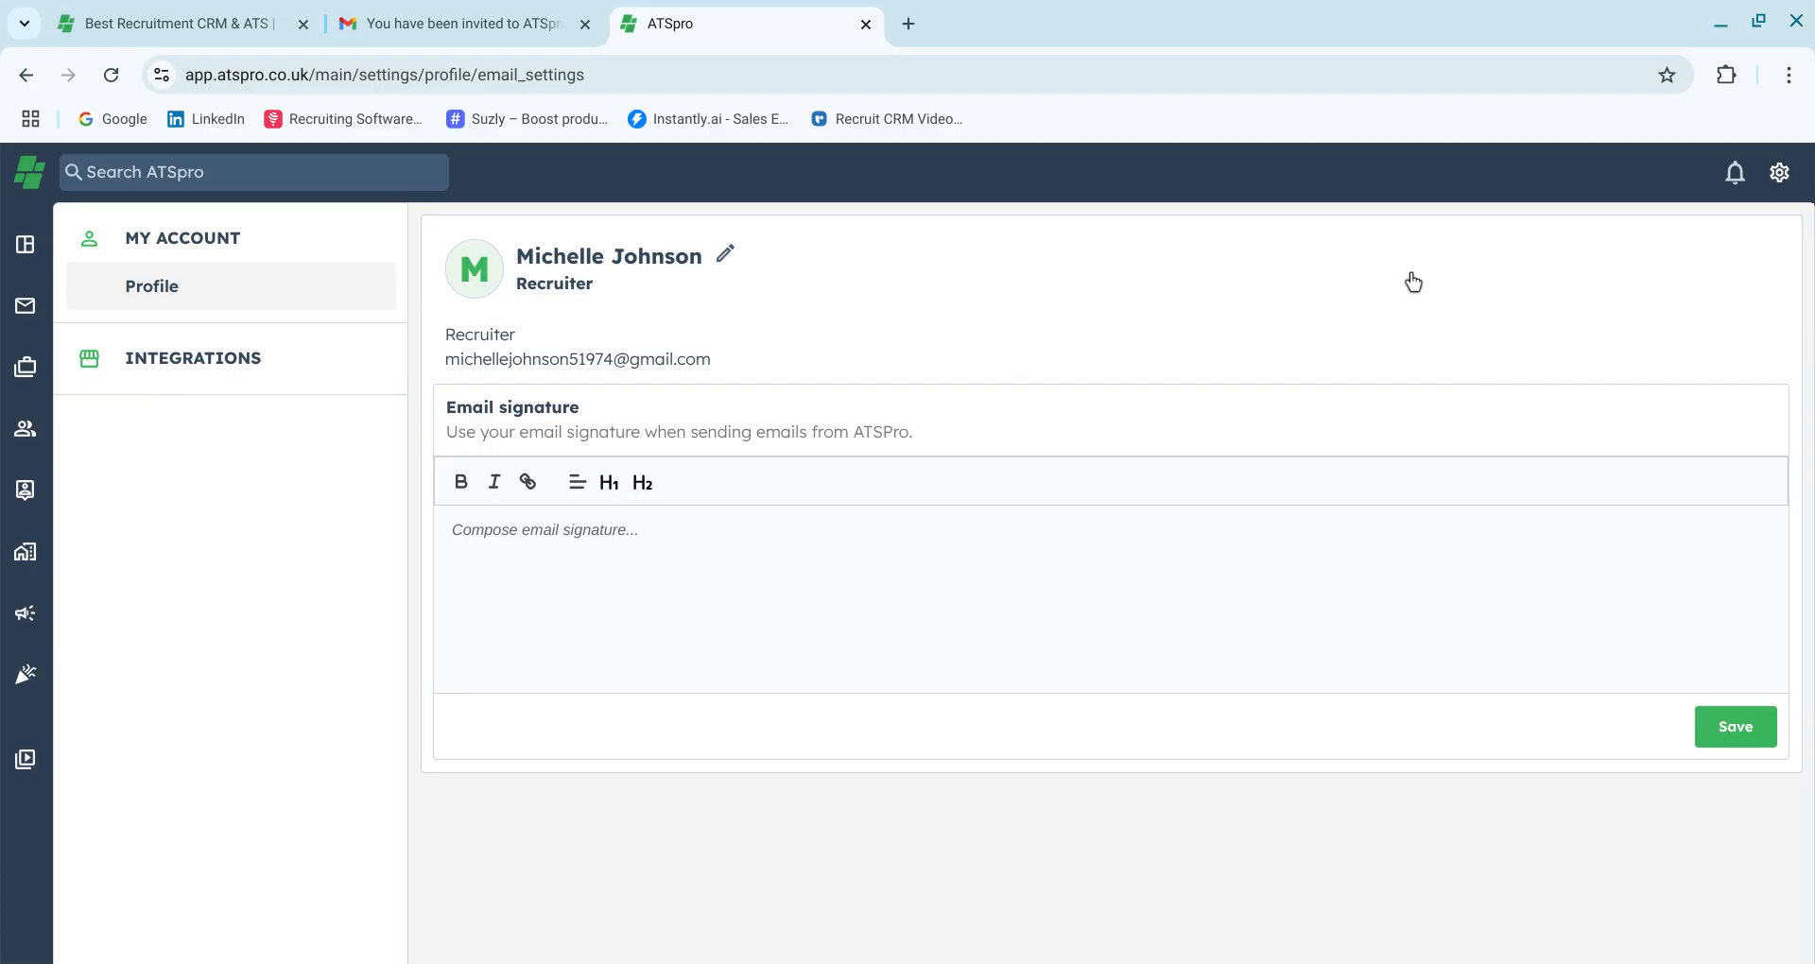
Sign out of the new member's account and close the extra ATSpro tab
left_click(1778, 195)
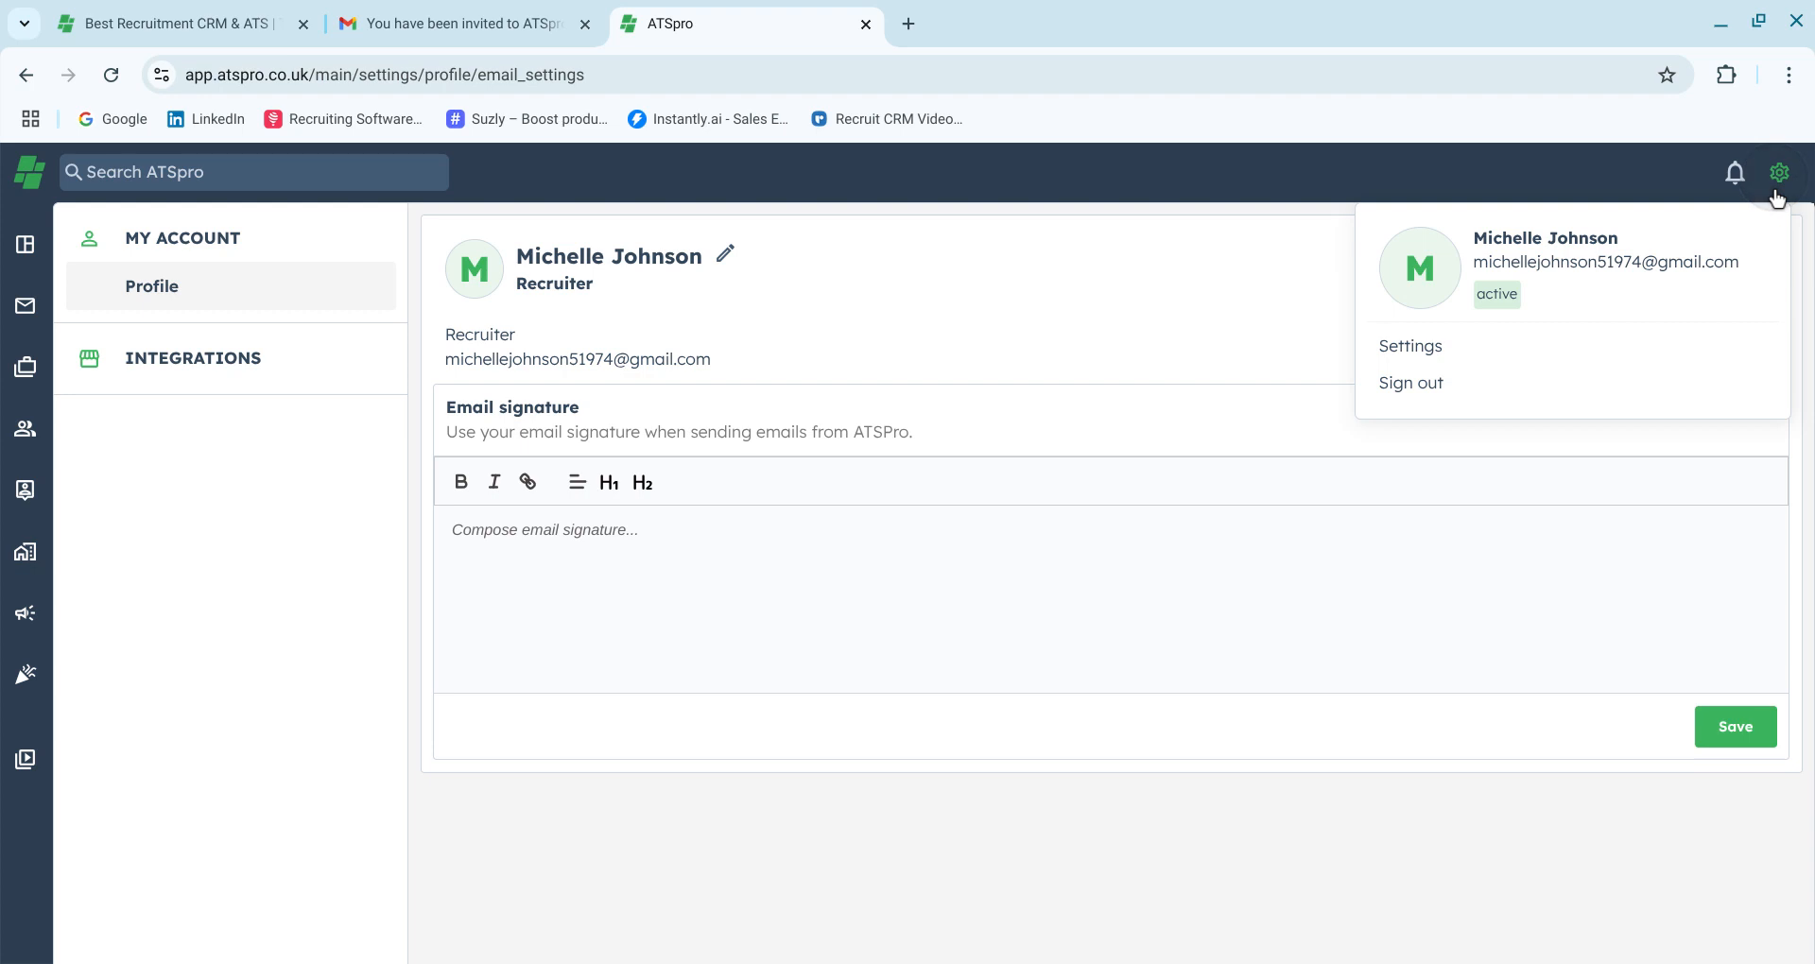
left_click(1435, 405)
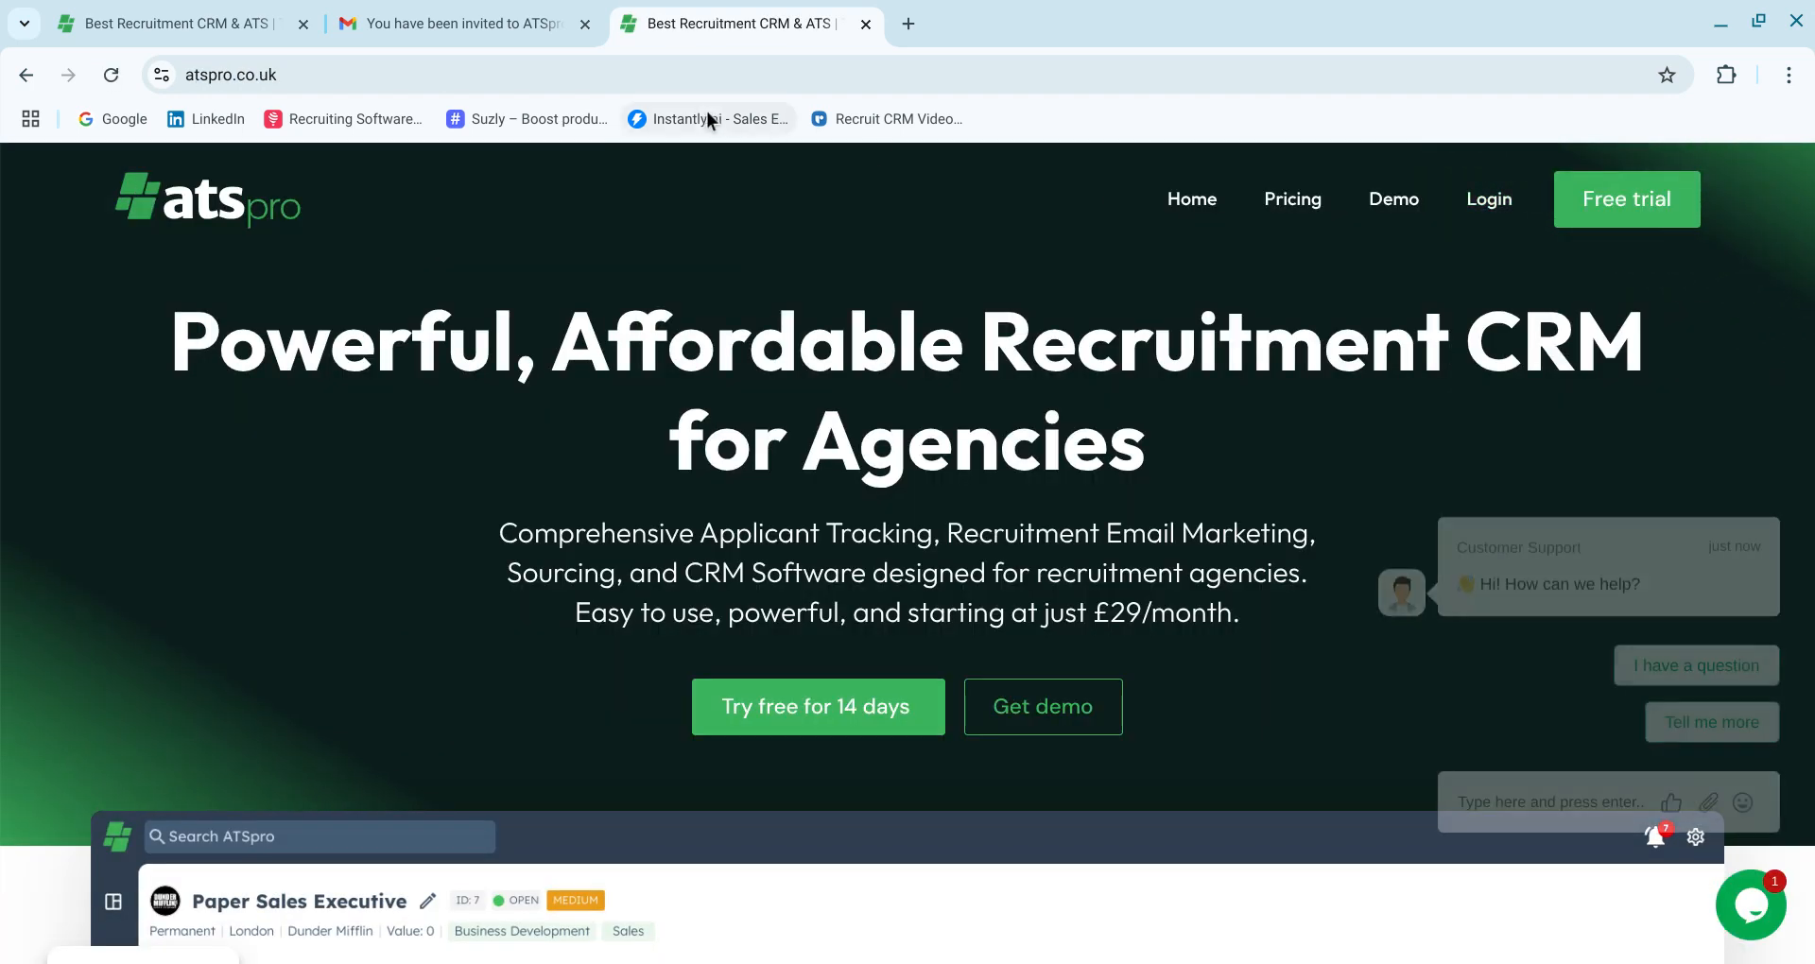
left_click(304, 24)
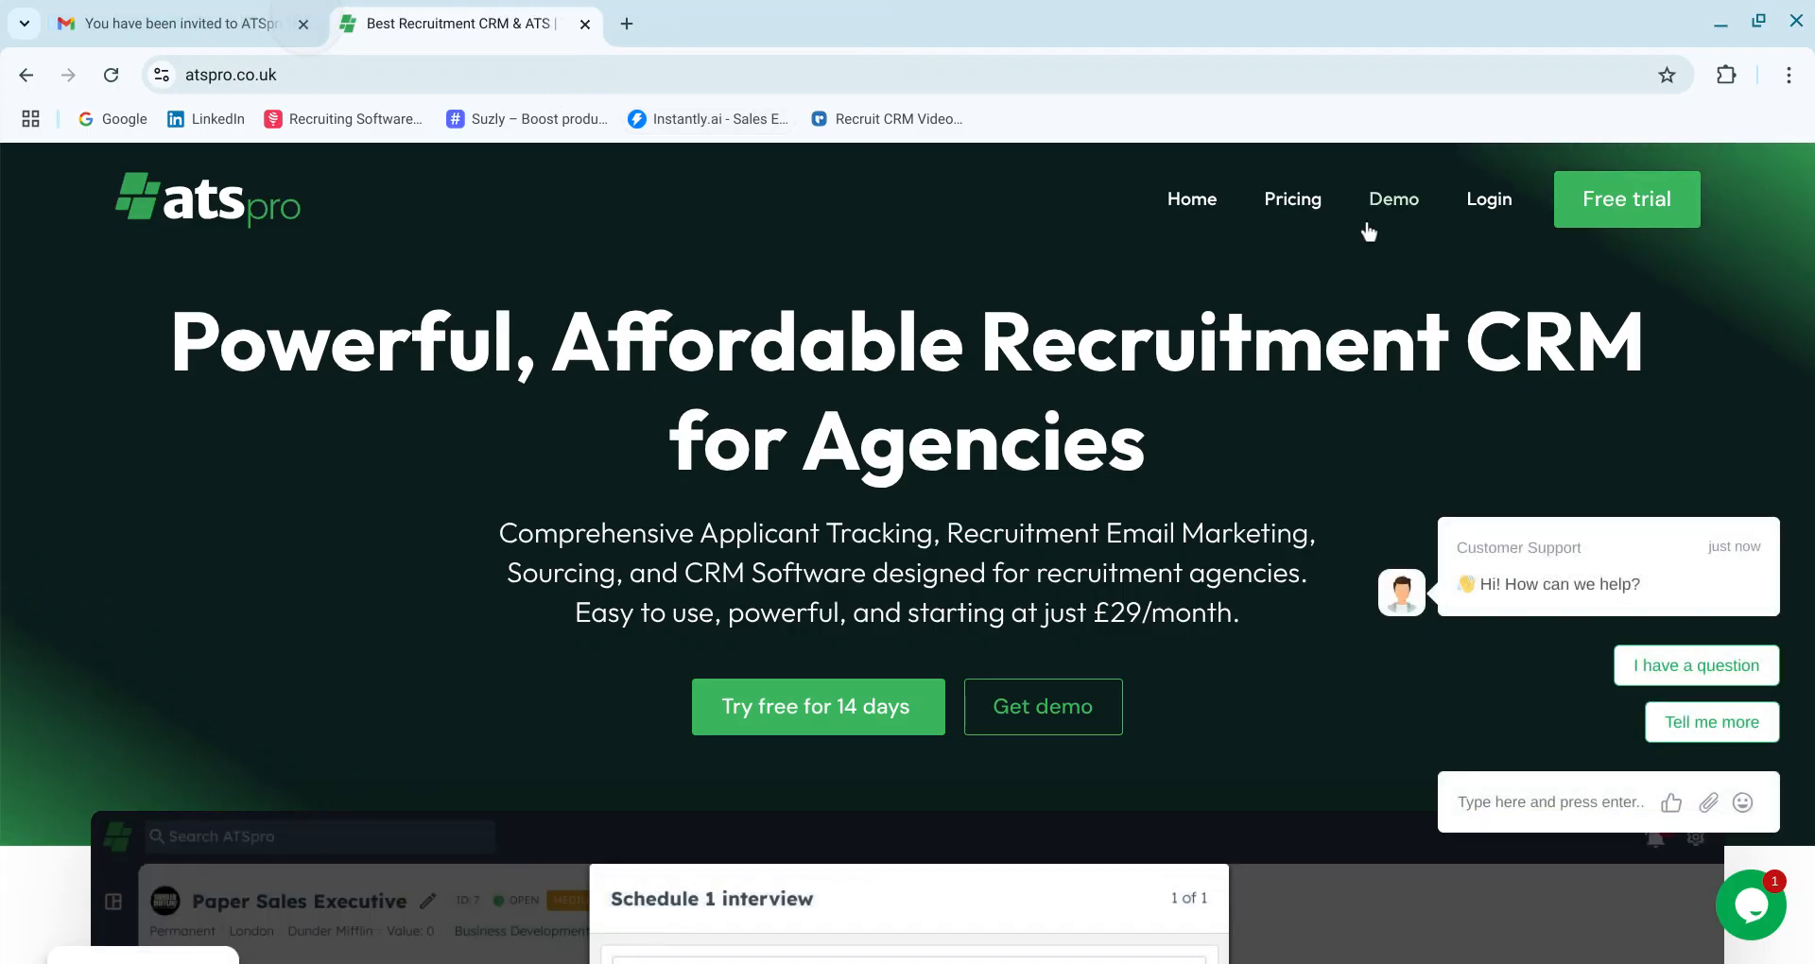
Log back in to the administrator's ATSpro account, entering the account password
left_click(1488, 206)
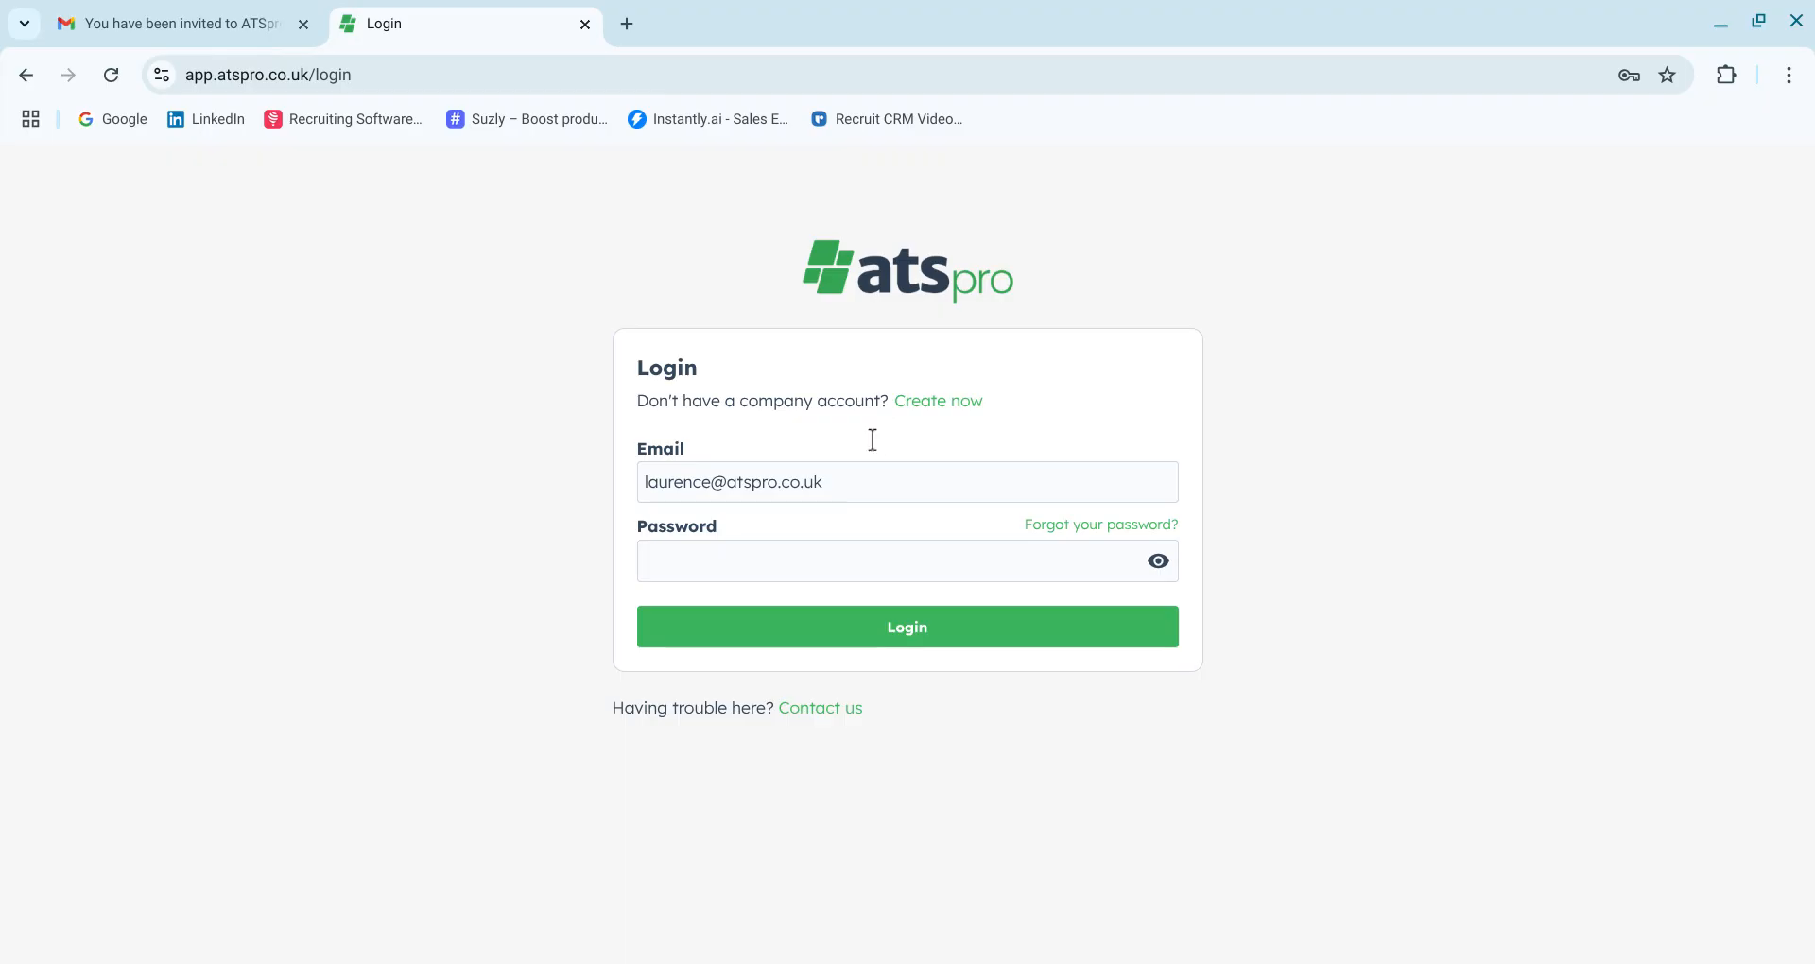
left_click(794, 560)
type("•••••••••••")
left_click(870, 643)
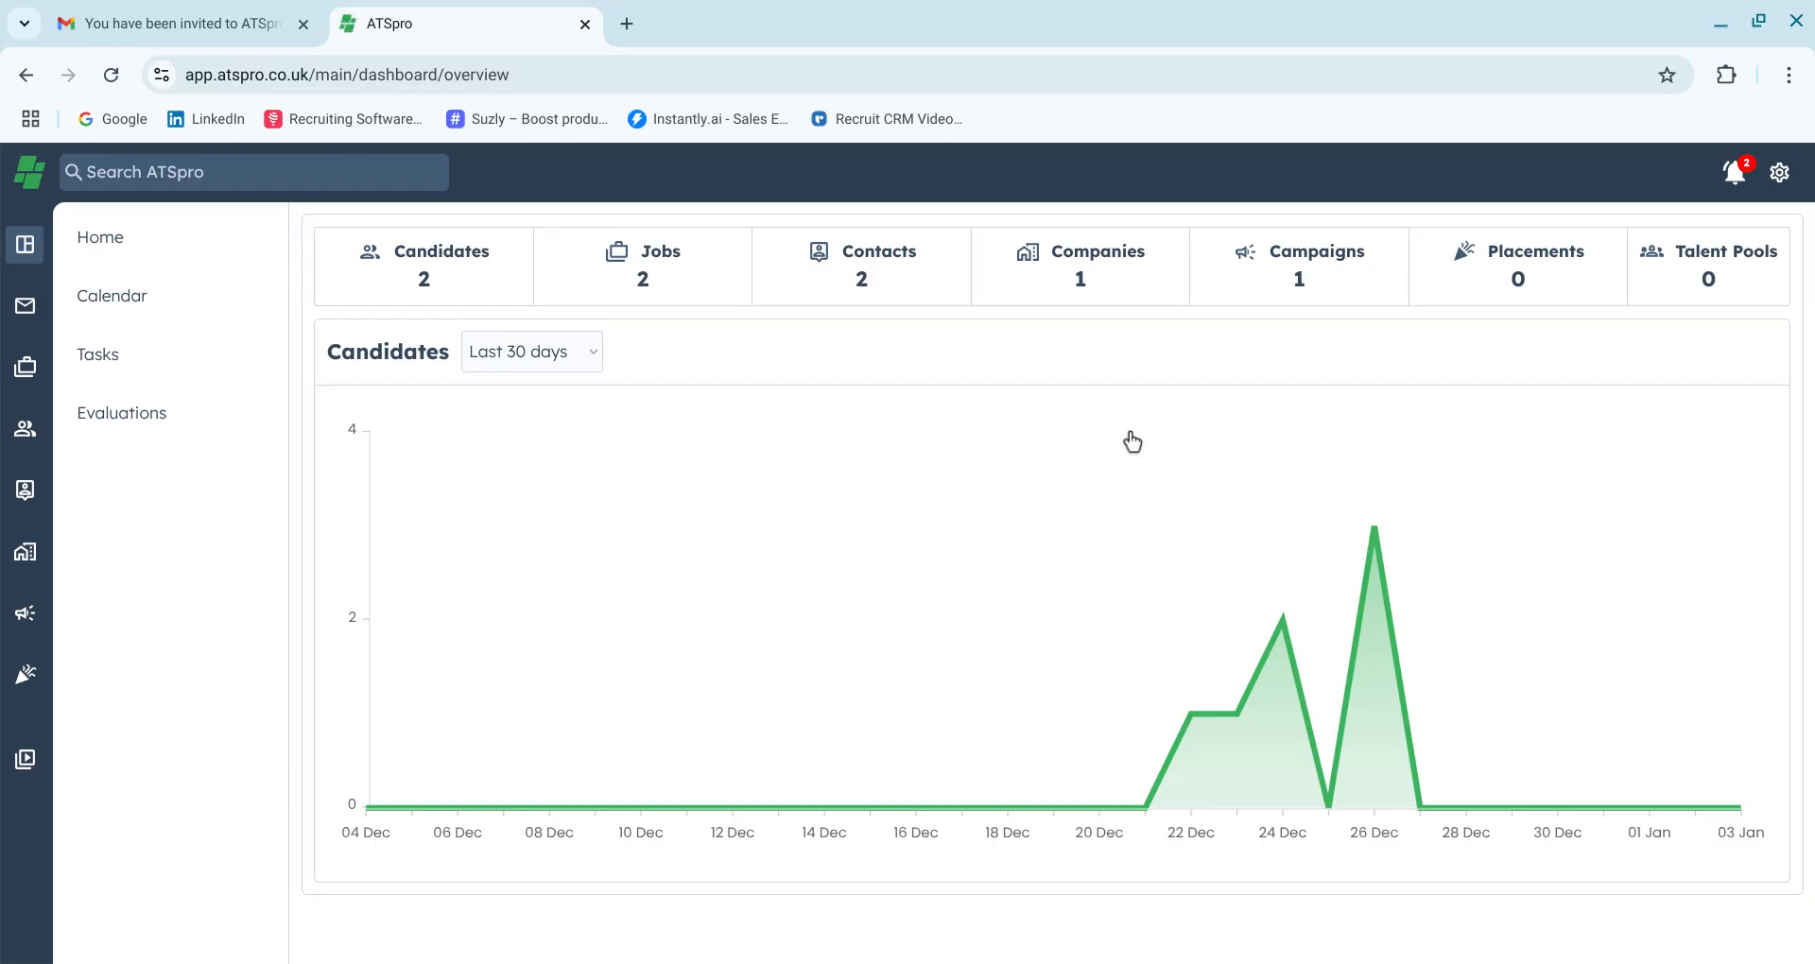
Review the subscription and team members settings, opening and closing the add team member form
left_click(1756, 180)
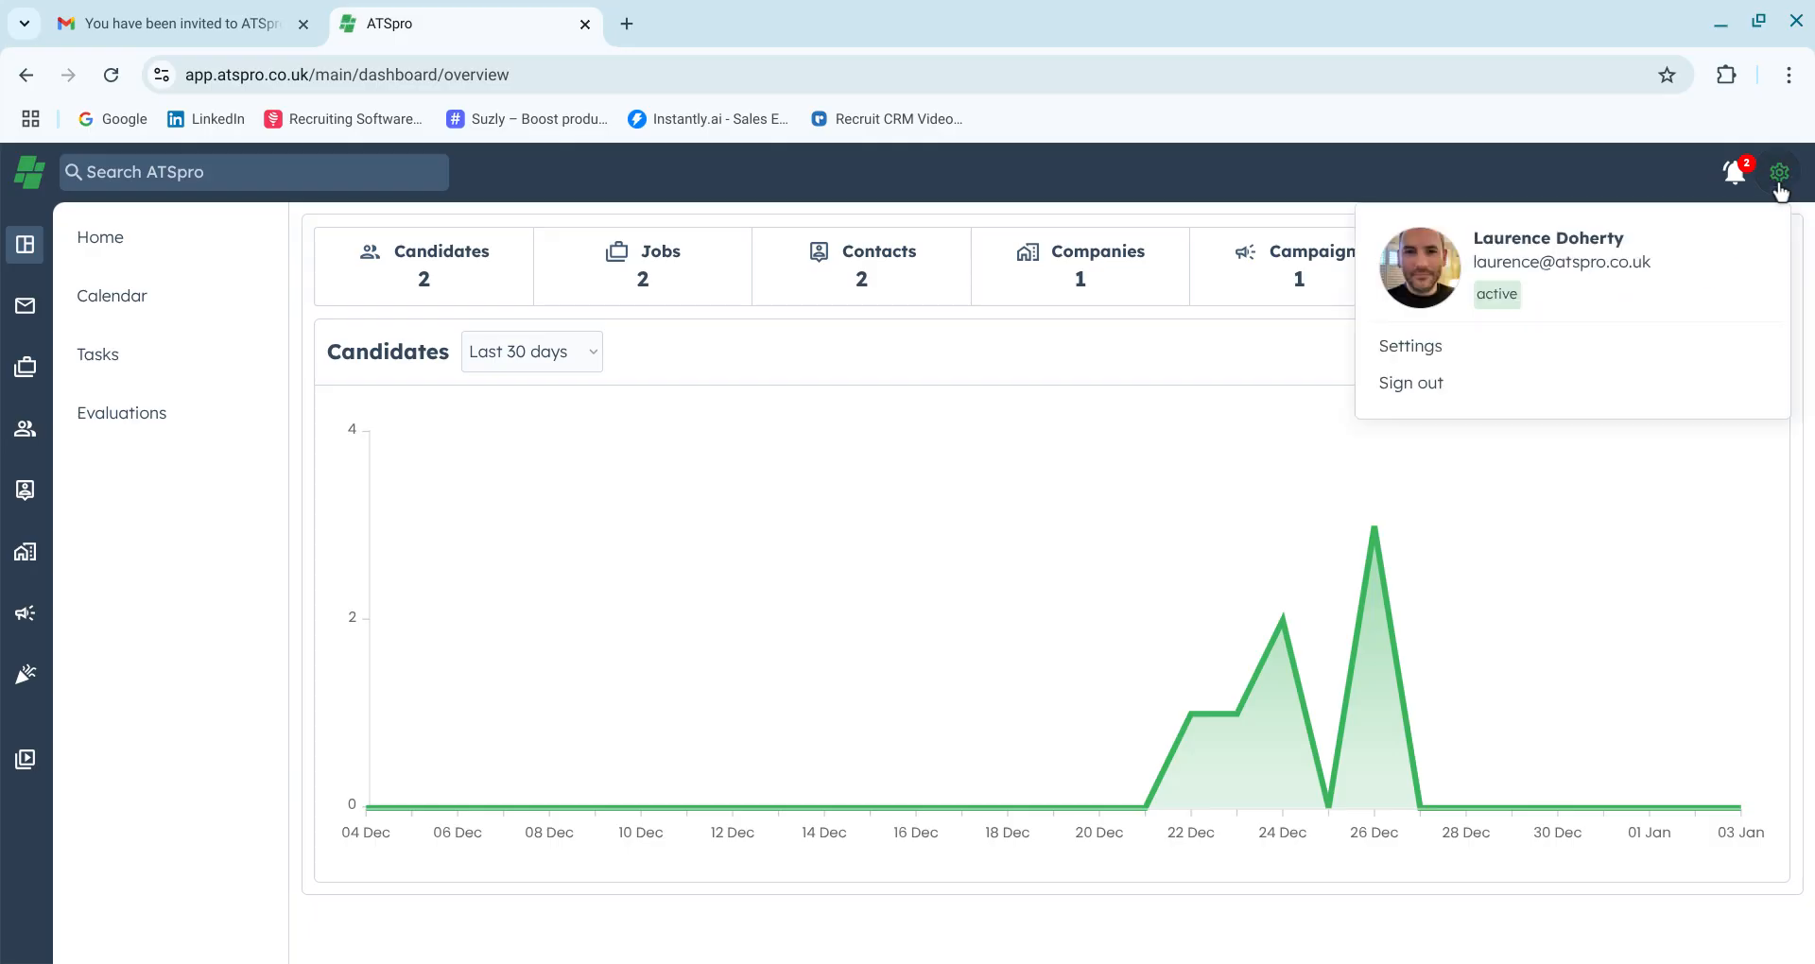
left_click(1442, 357)
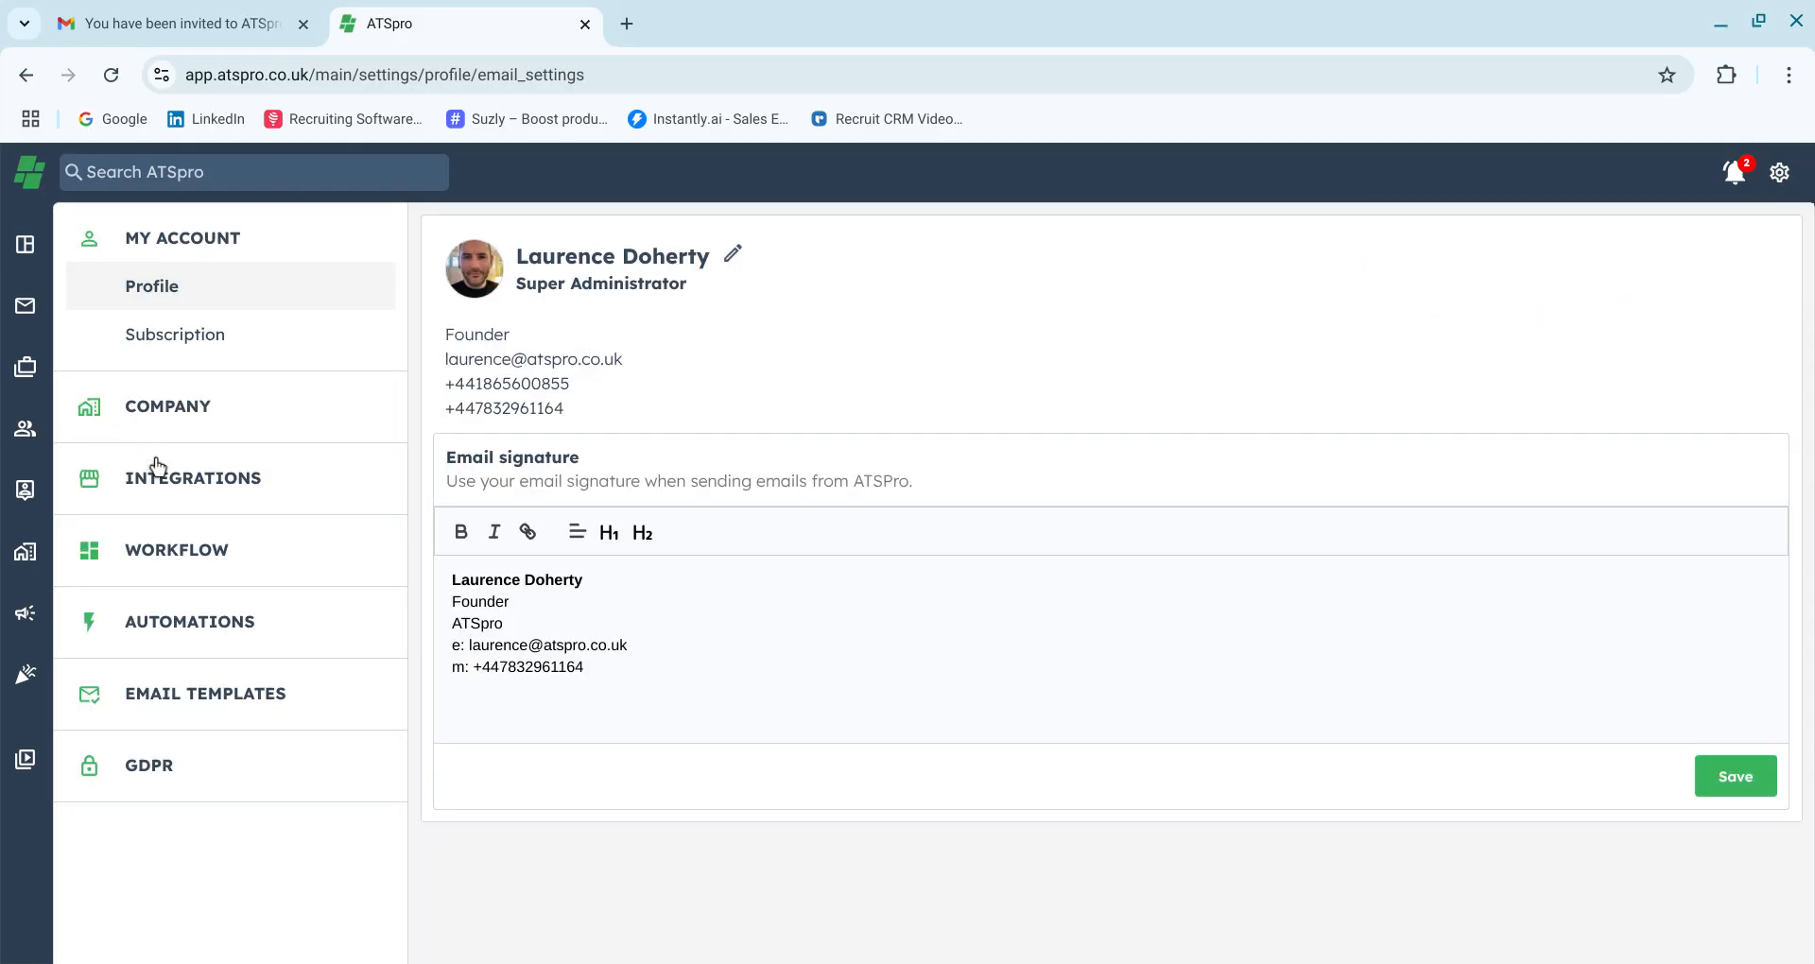
left_click(178, 348)
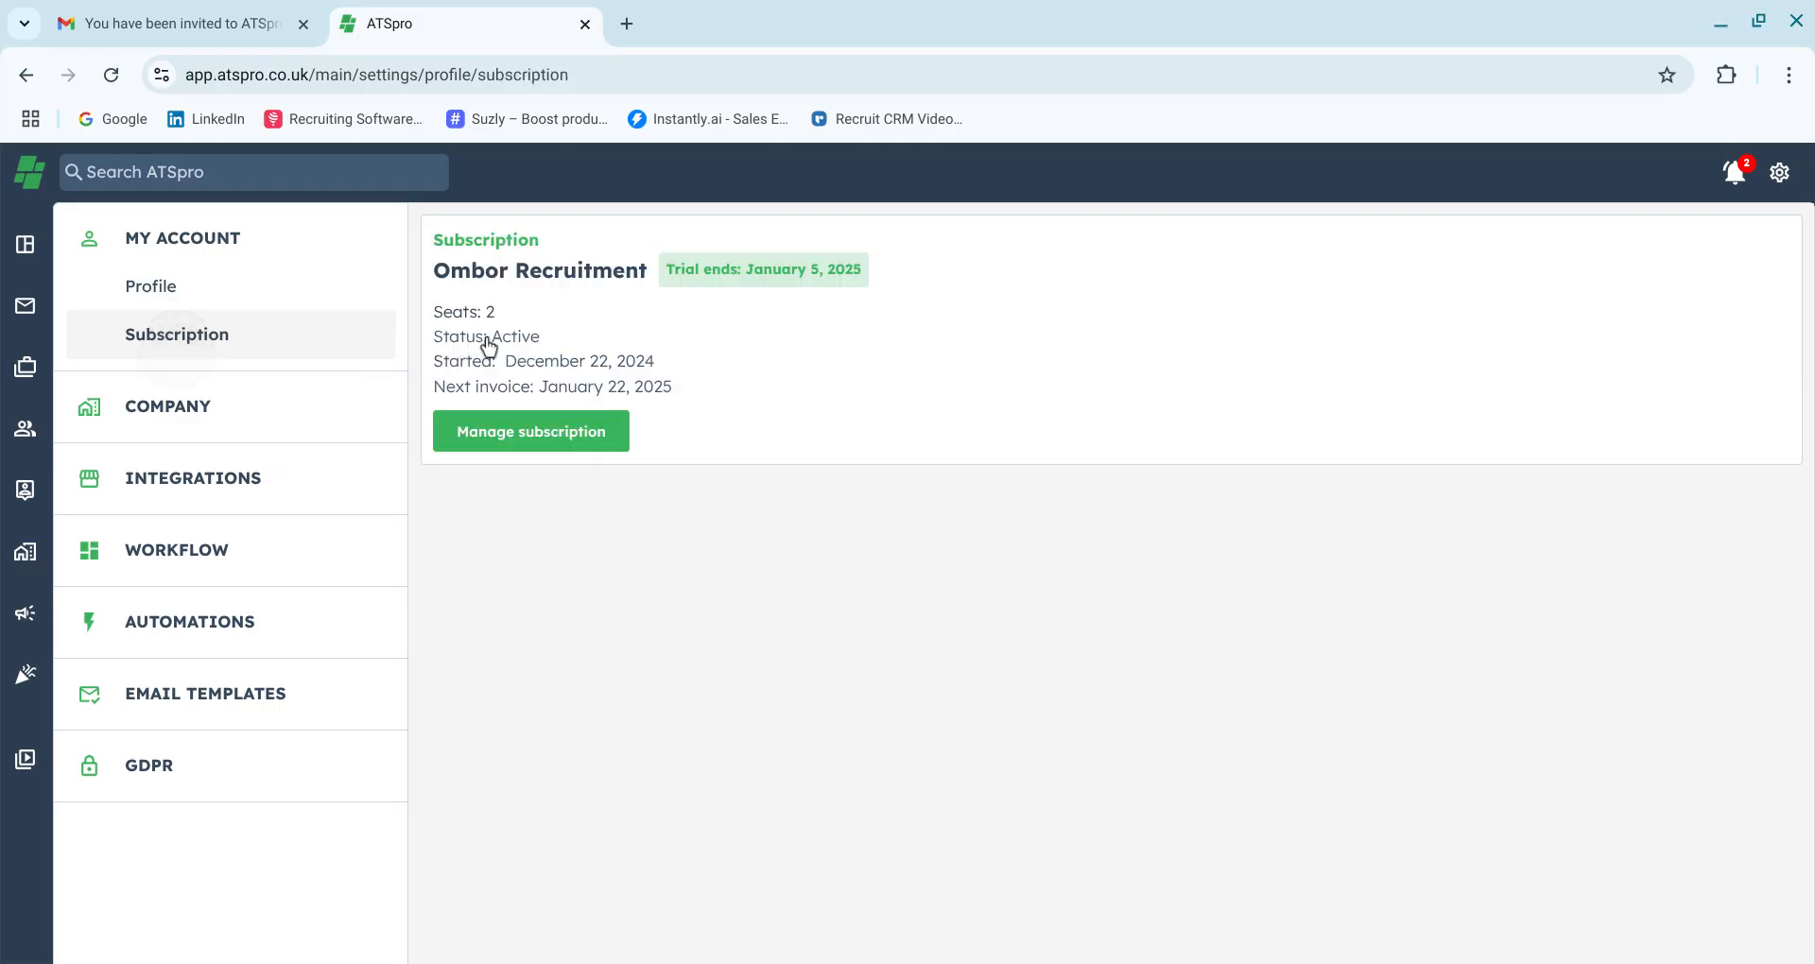
left_click(194, 408)
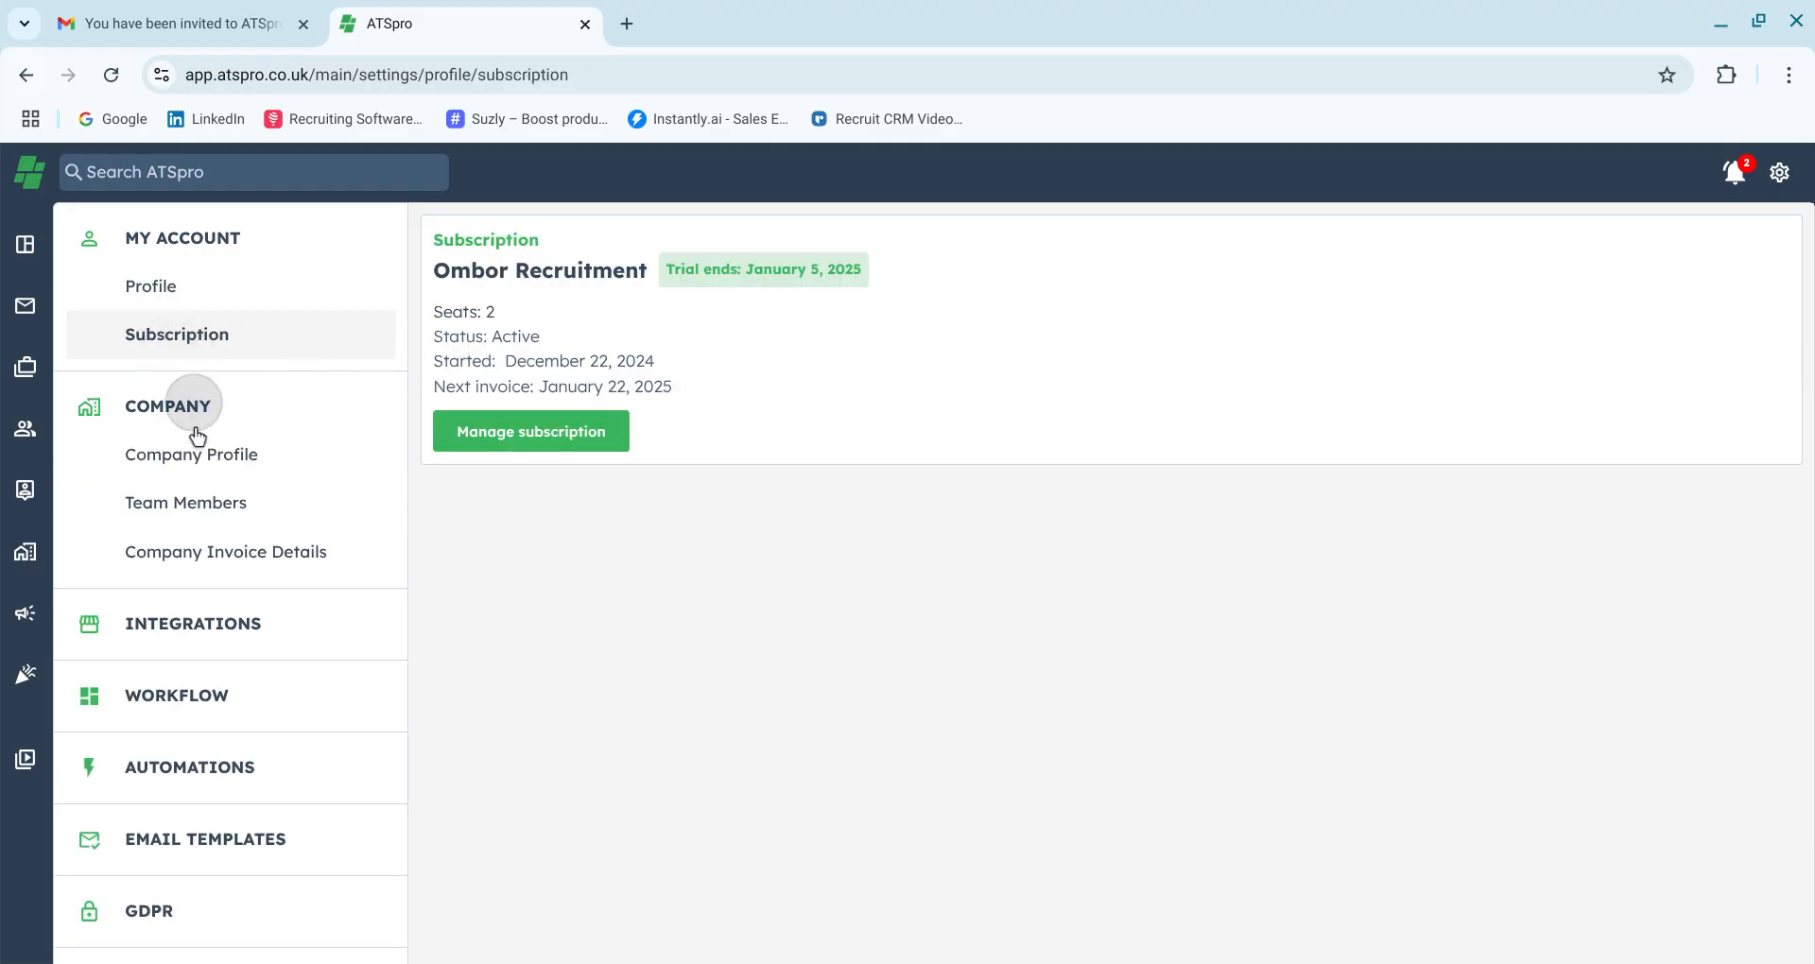
left_click(202, 504)
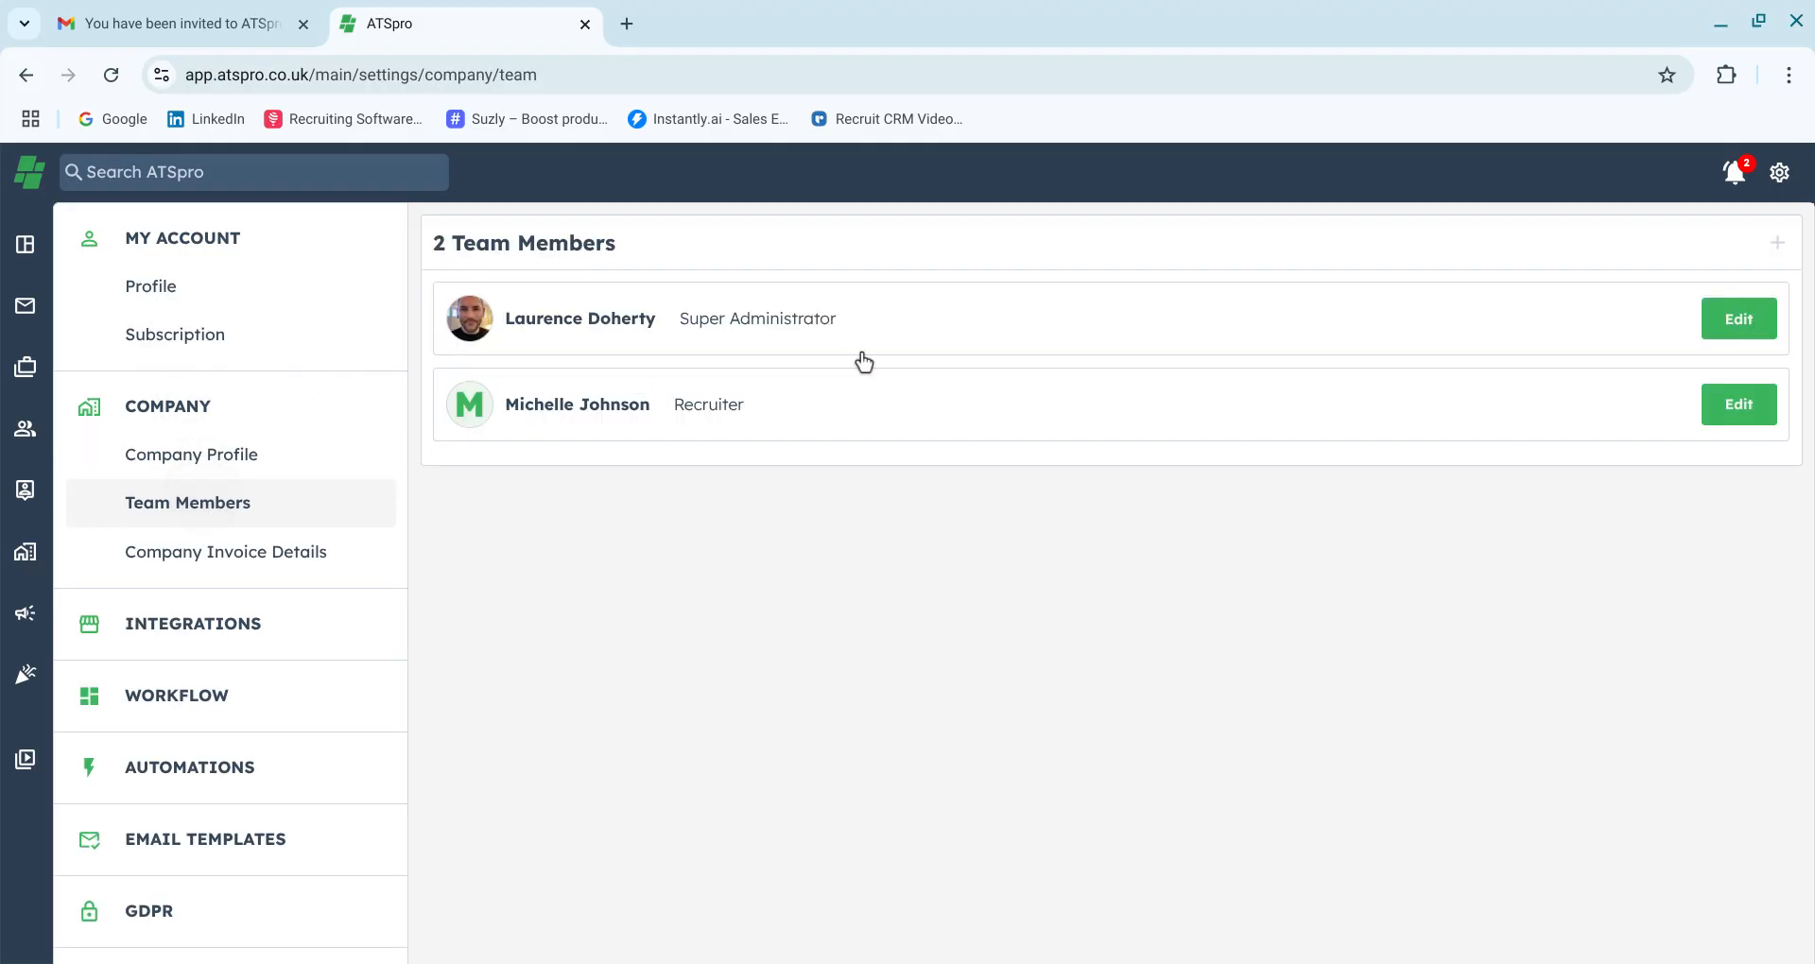
left_click(1777, 244)
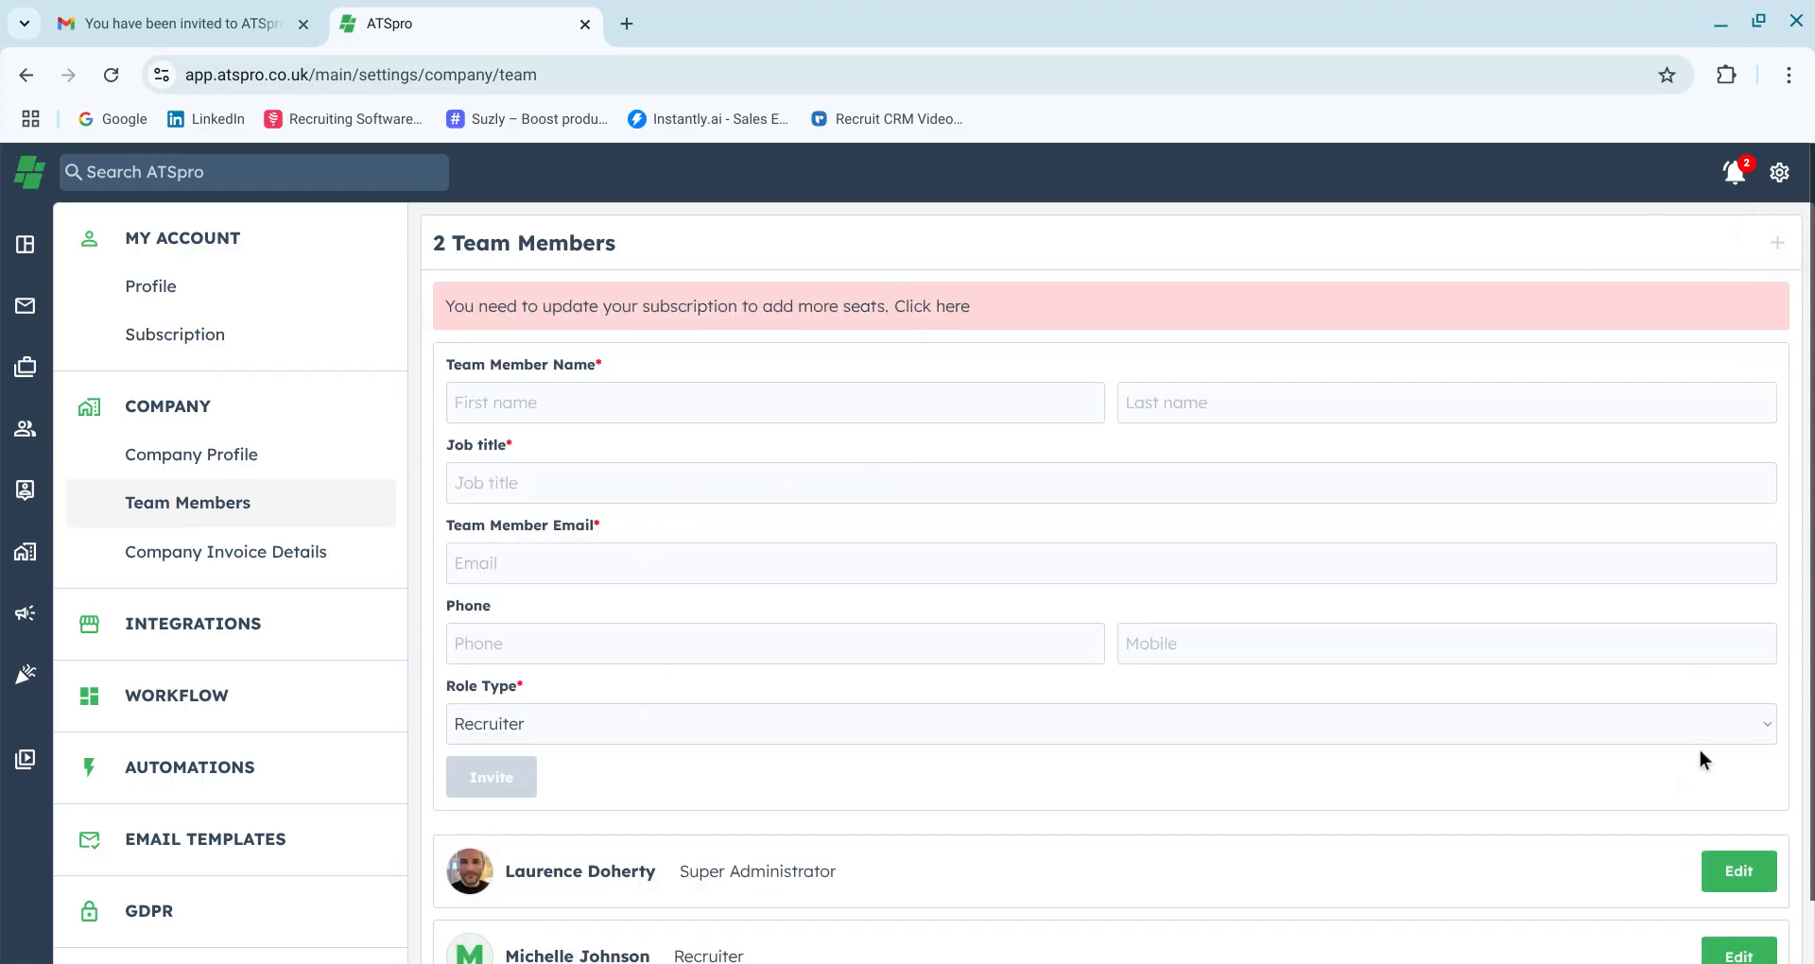
left_click(1777, 244)
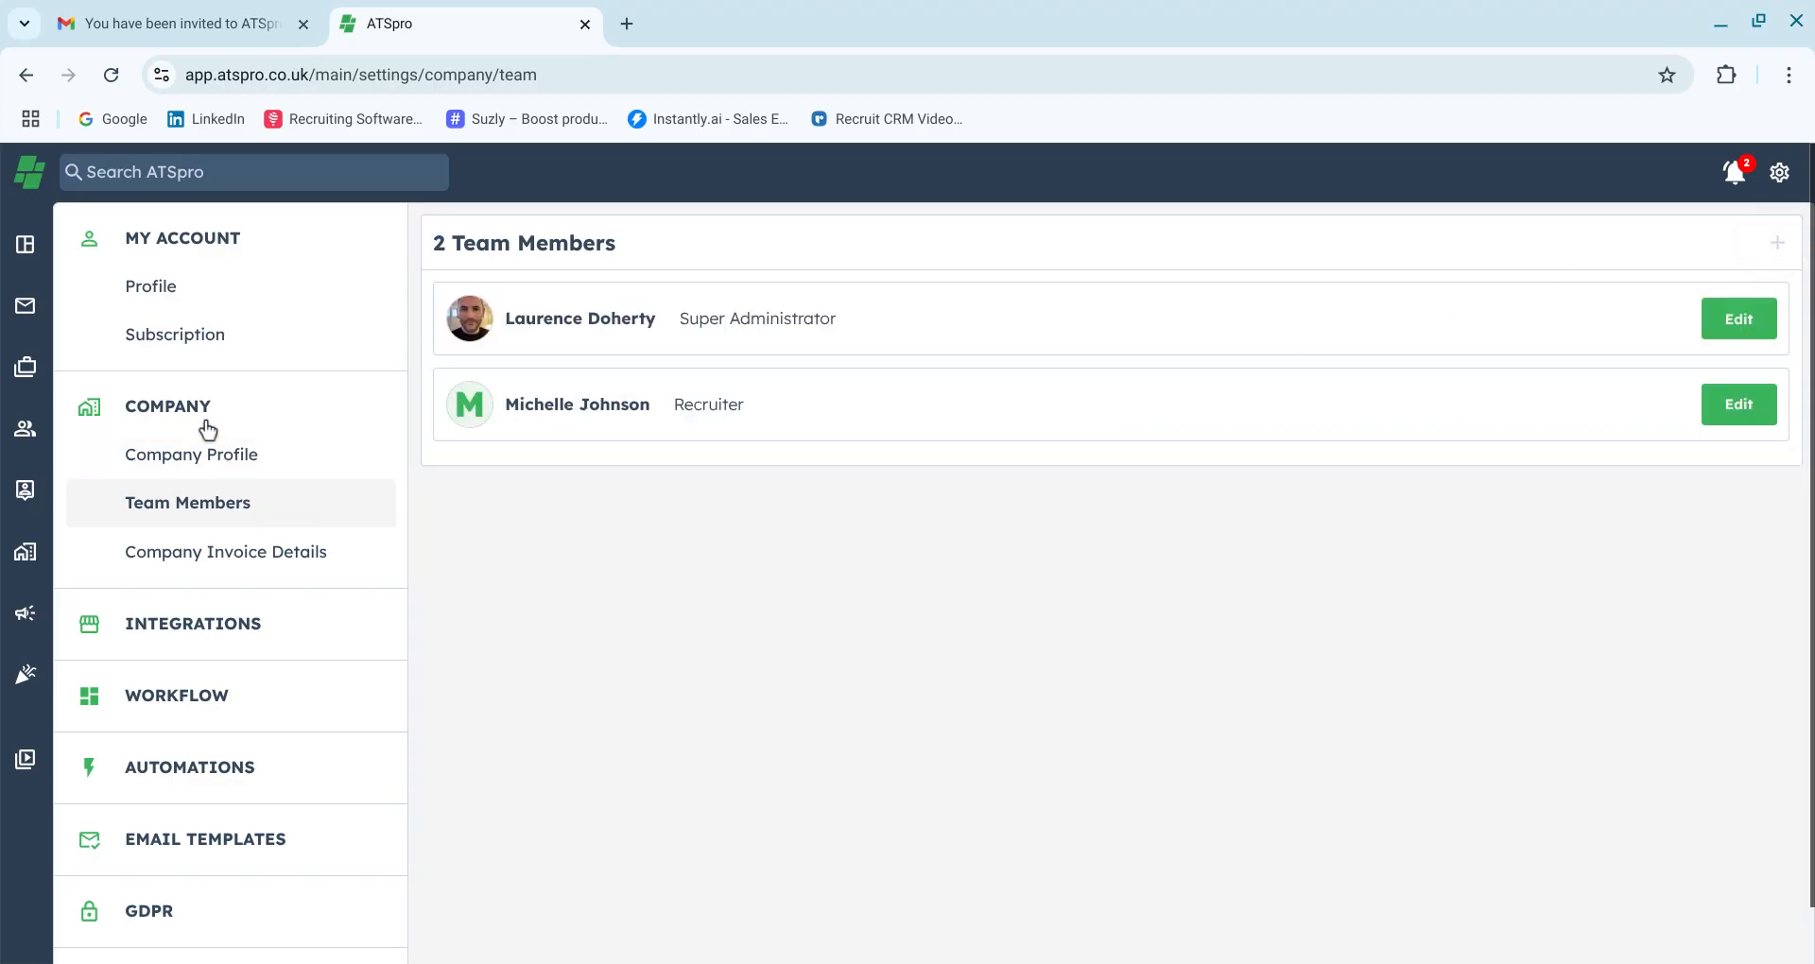
Reduce the subscription quantity to 1 seat, confirm the update, and return to ATSpro
left_click(191, 376)
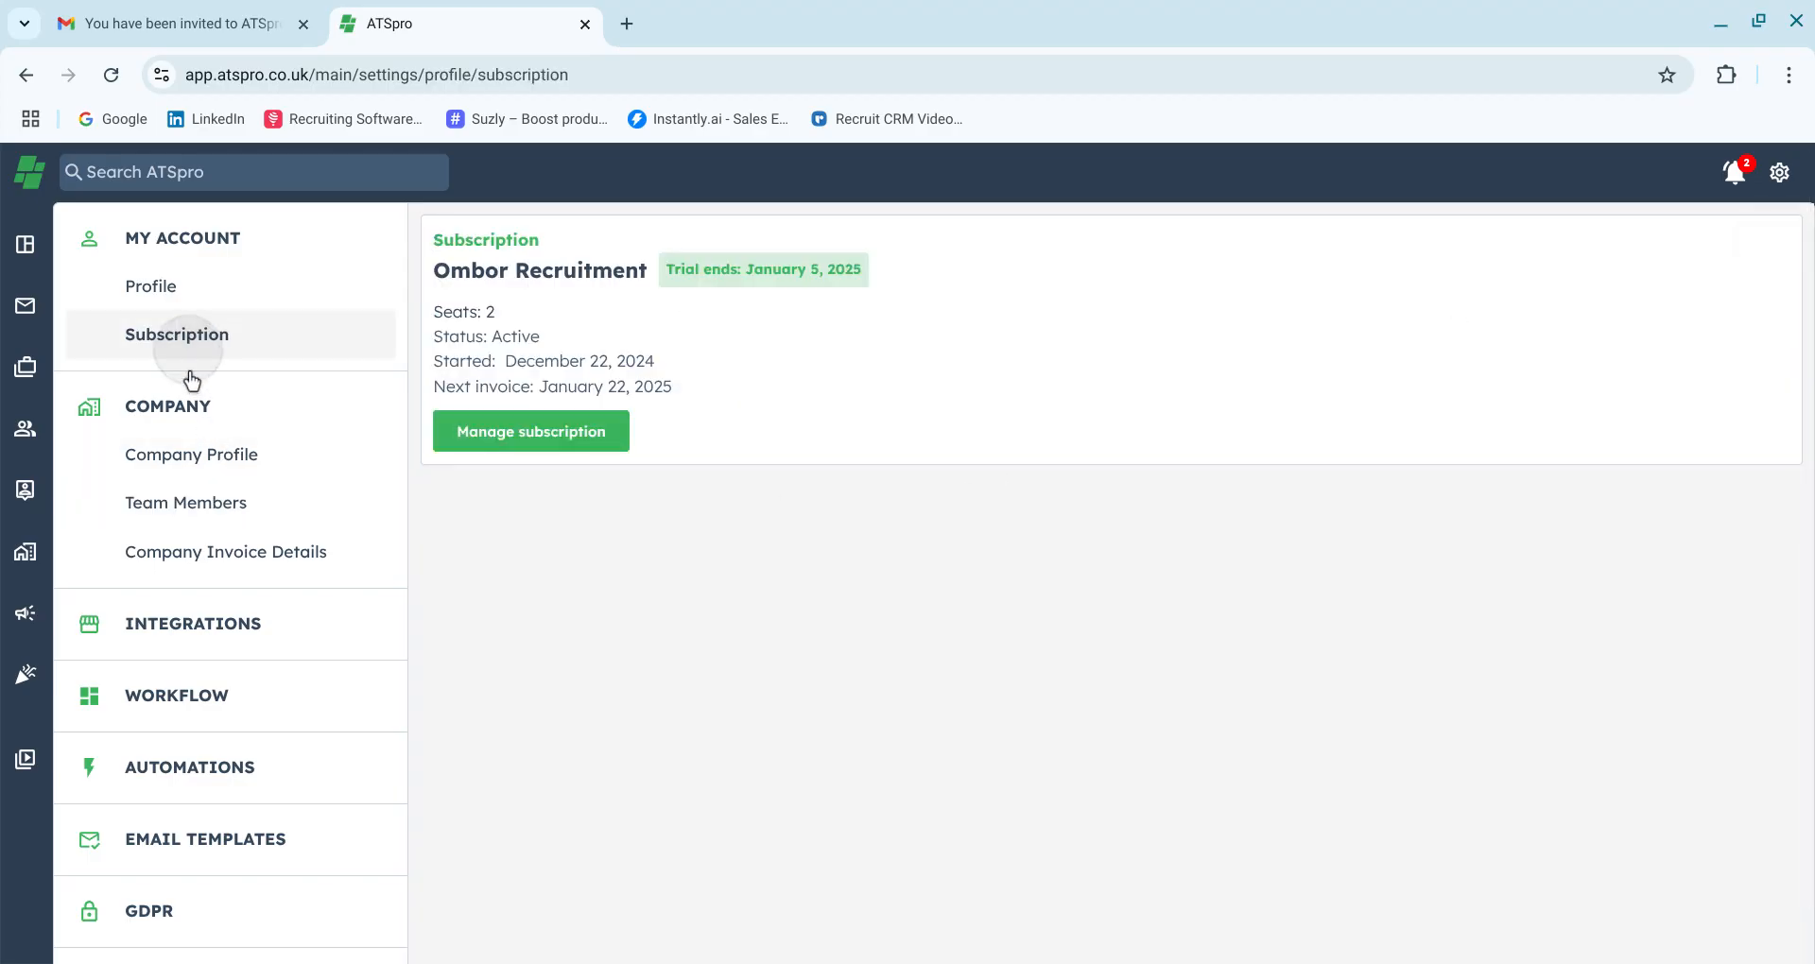
left_click(582, 460)
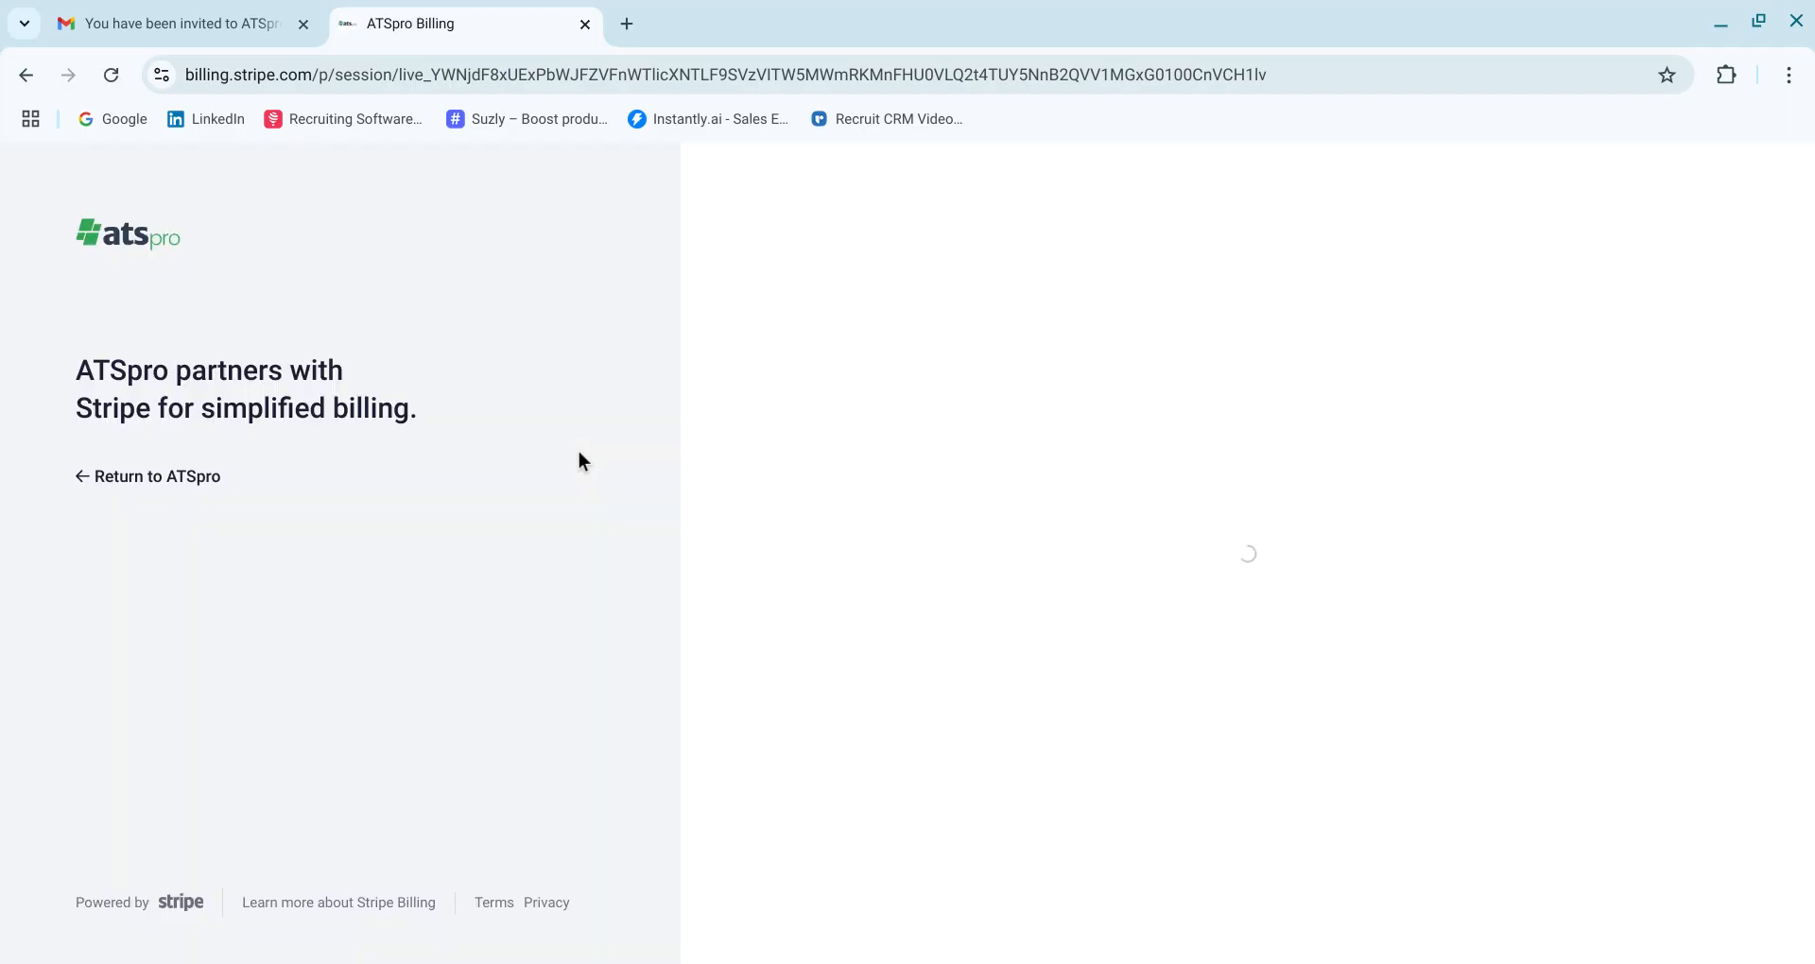
left_click(1504, 452)
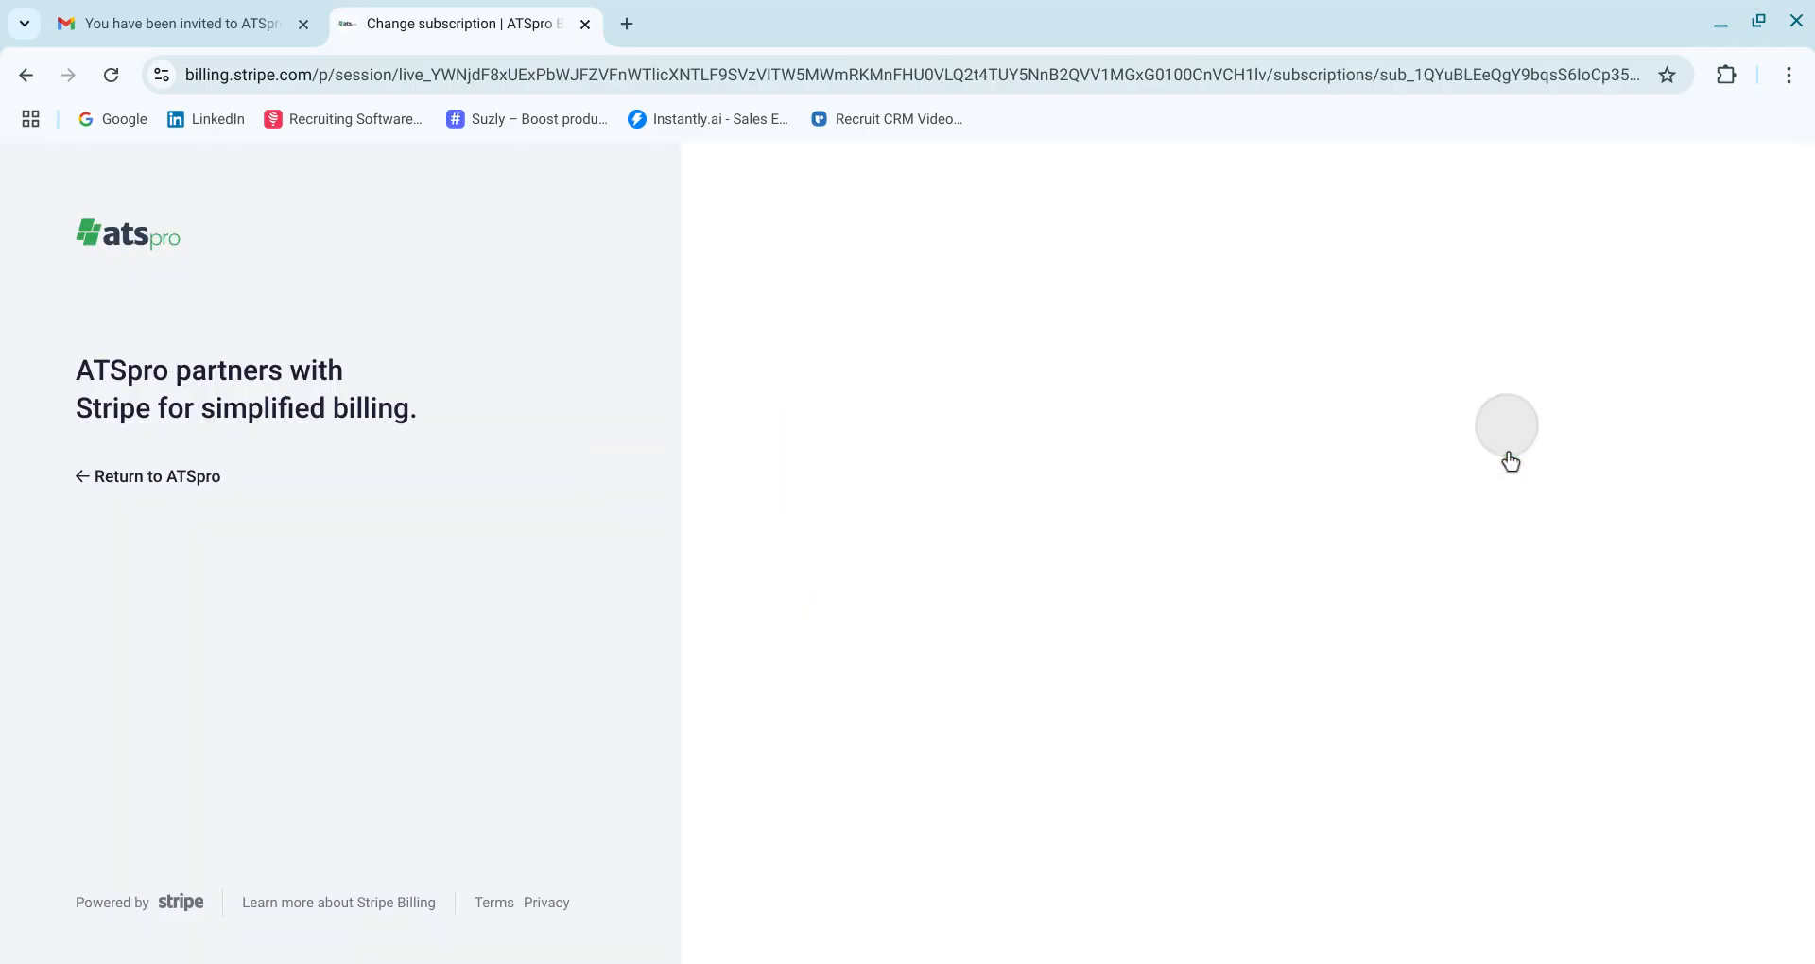
left_click(1402, 623)
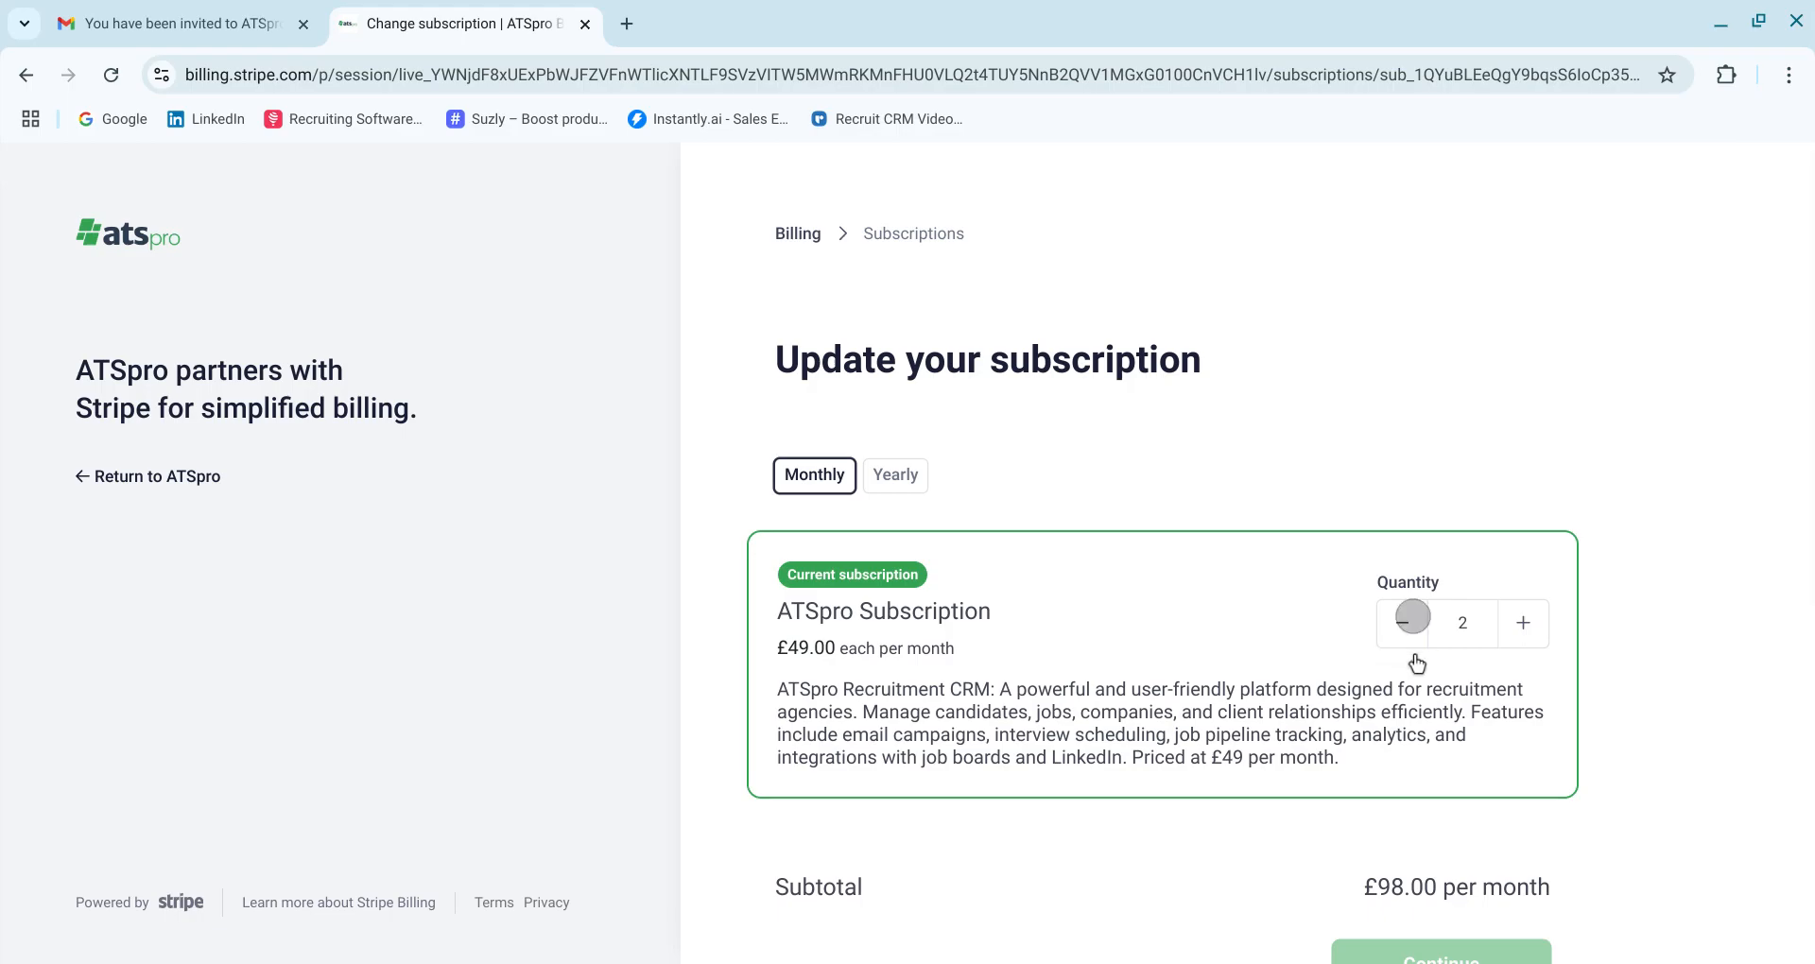
left_click(1429, 950)
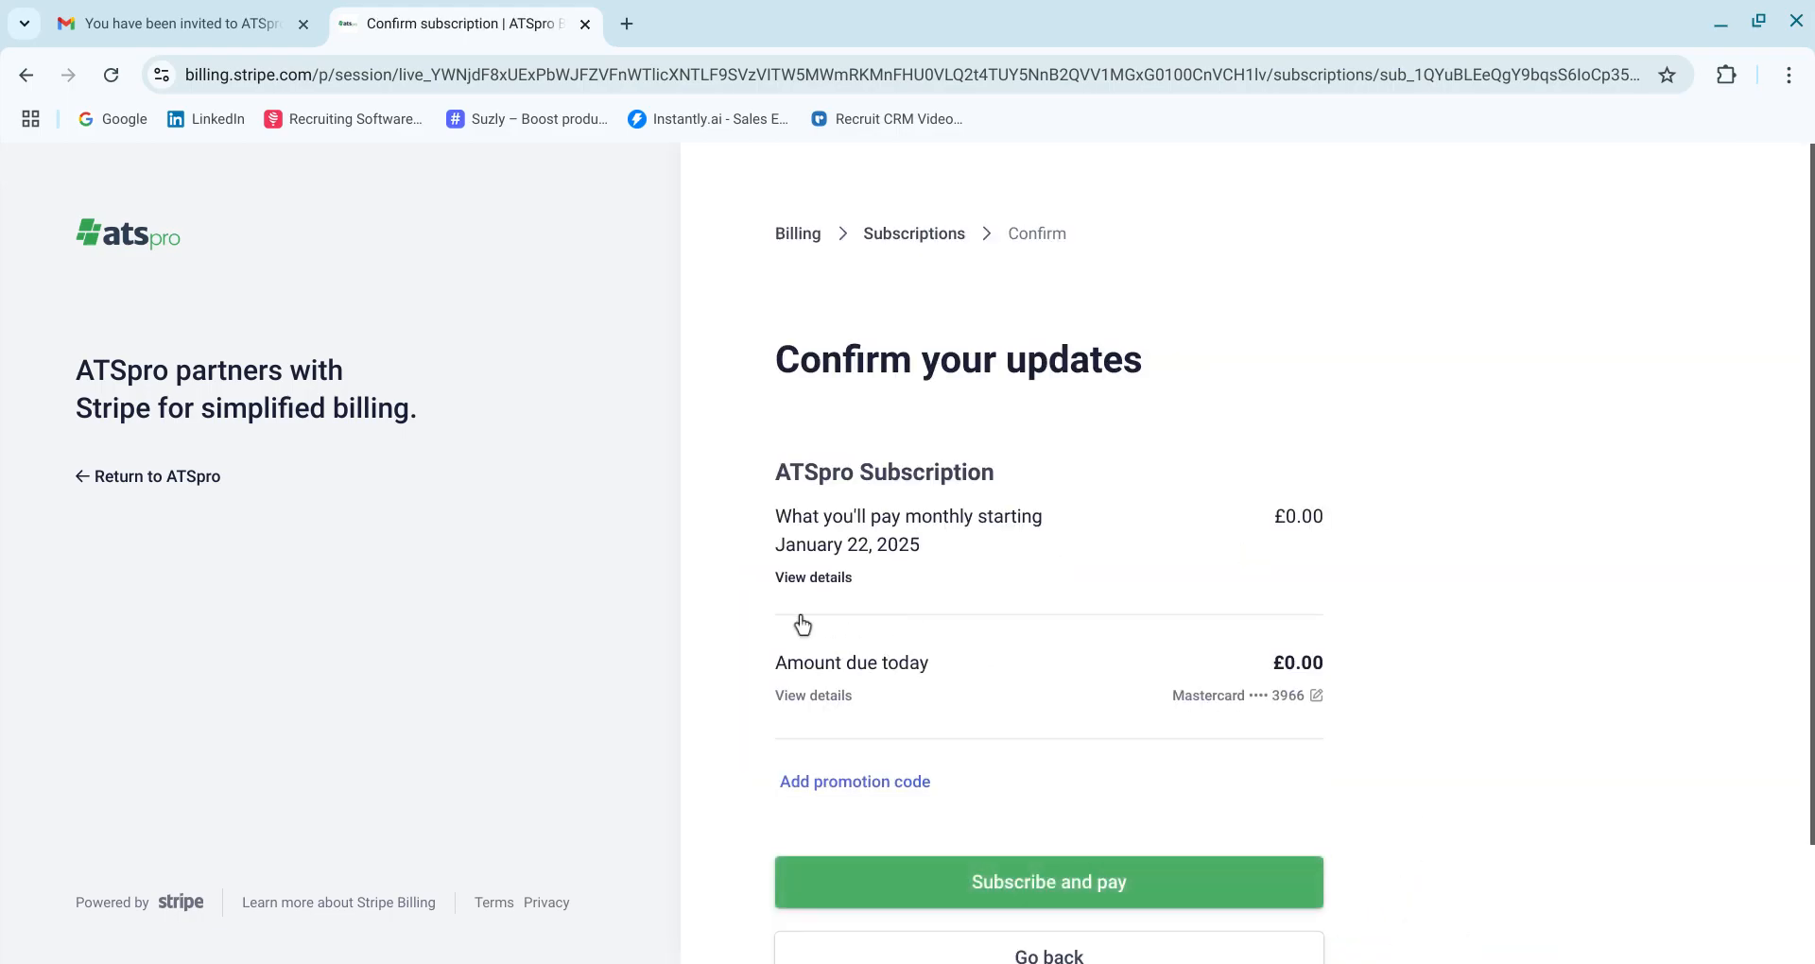
left_click(922, 906)
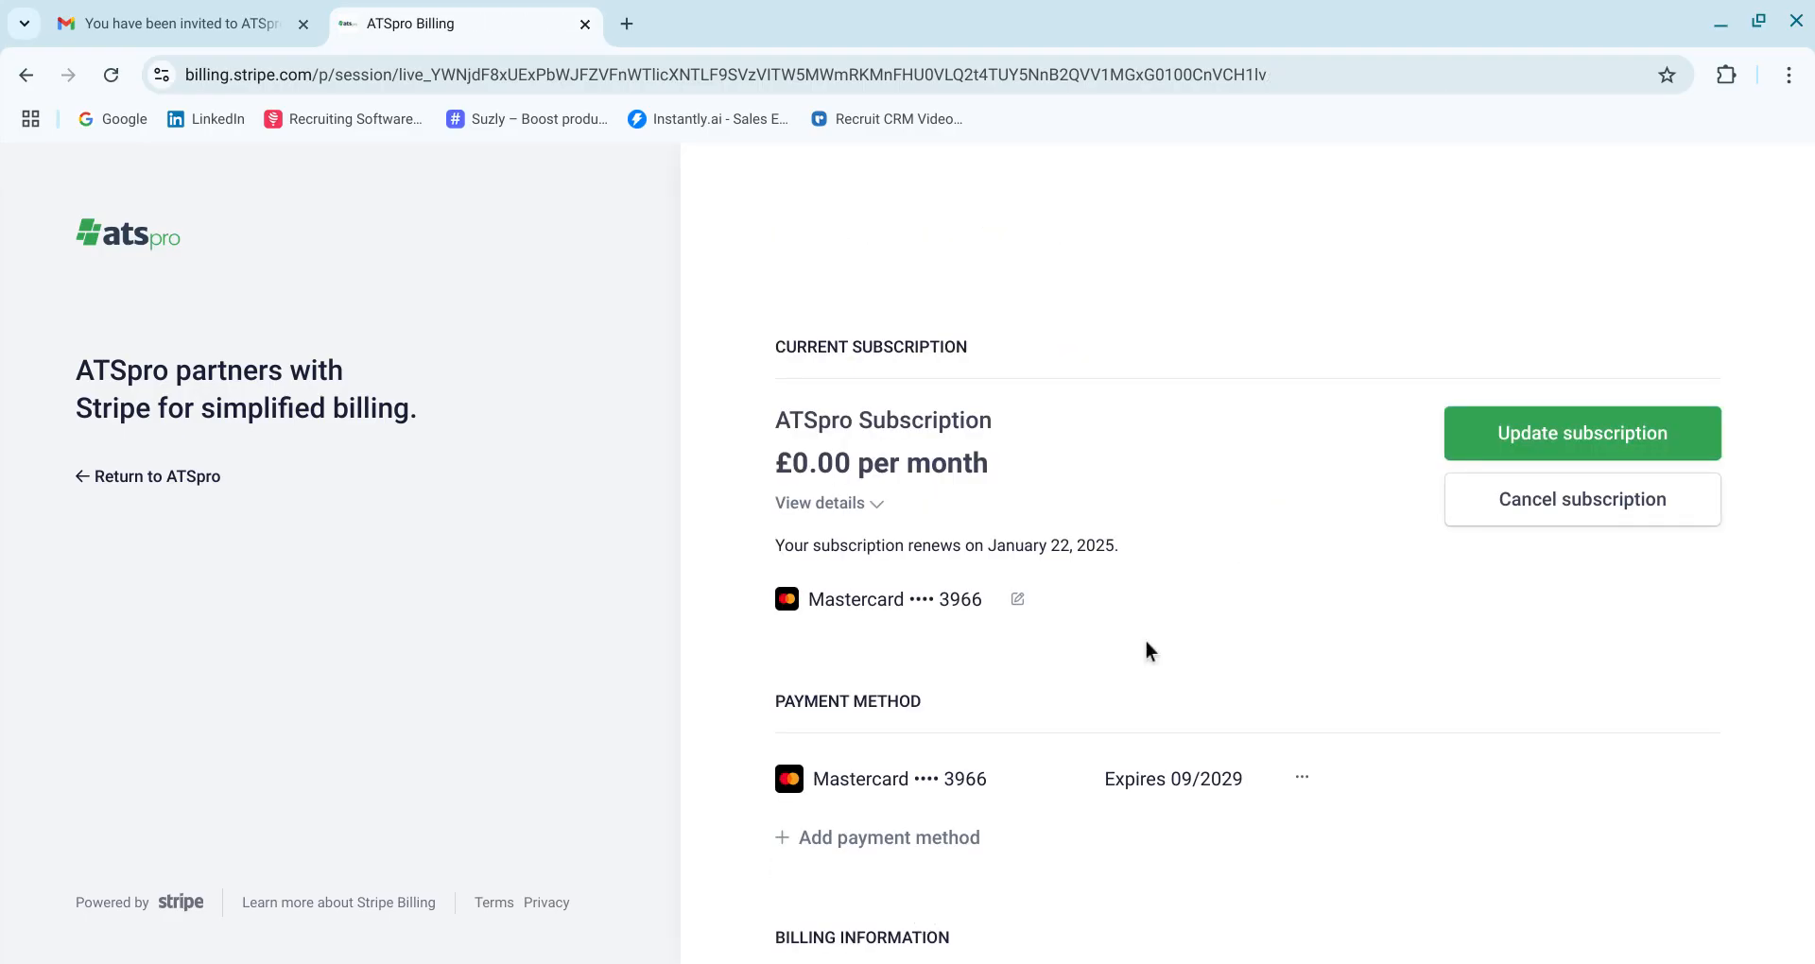
left_click(183, 506)
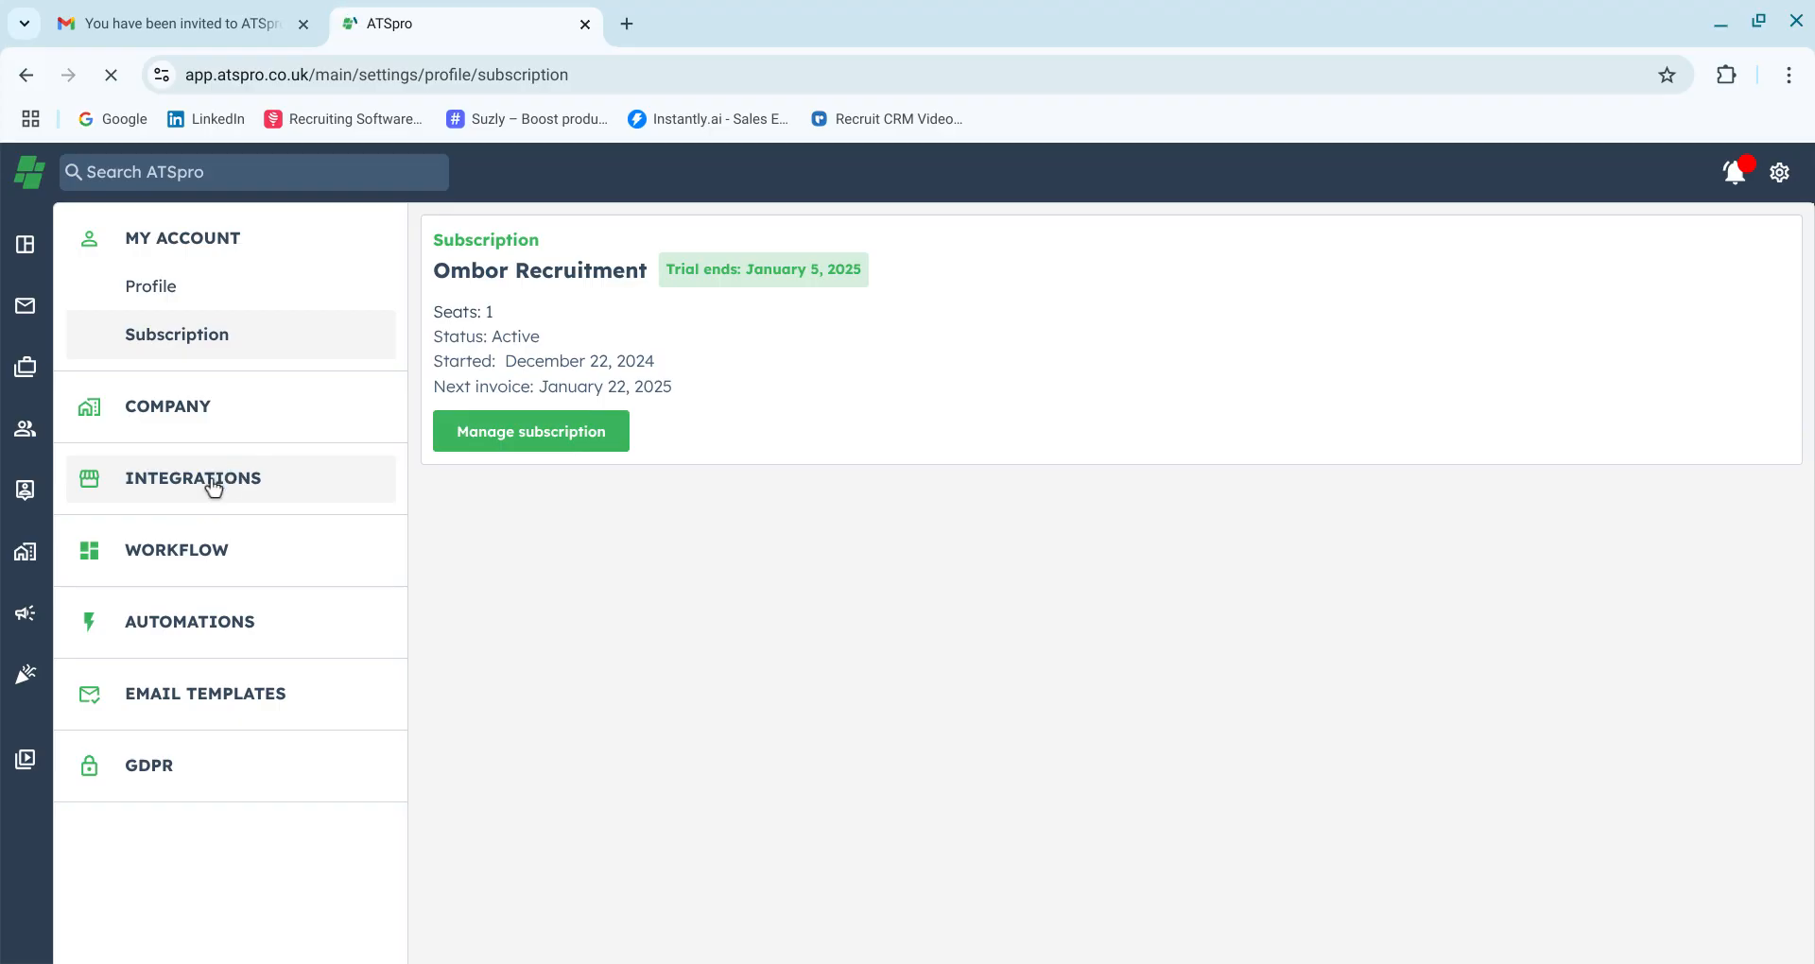
Open the team members list and view the recruiter member's edit profile form, cancelling without changes
left_click(213, 488)
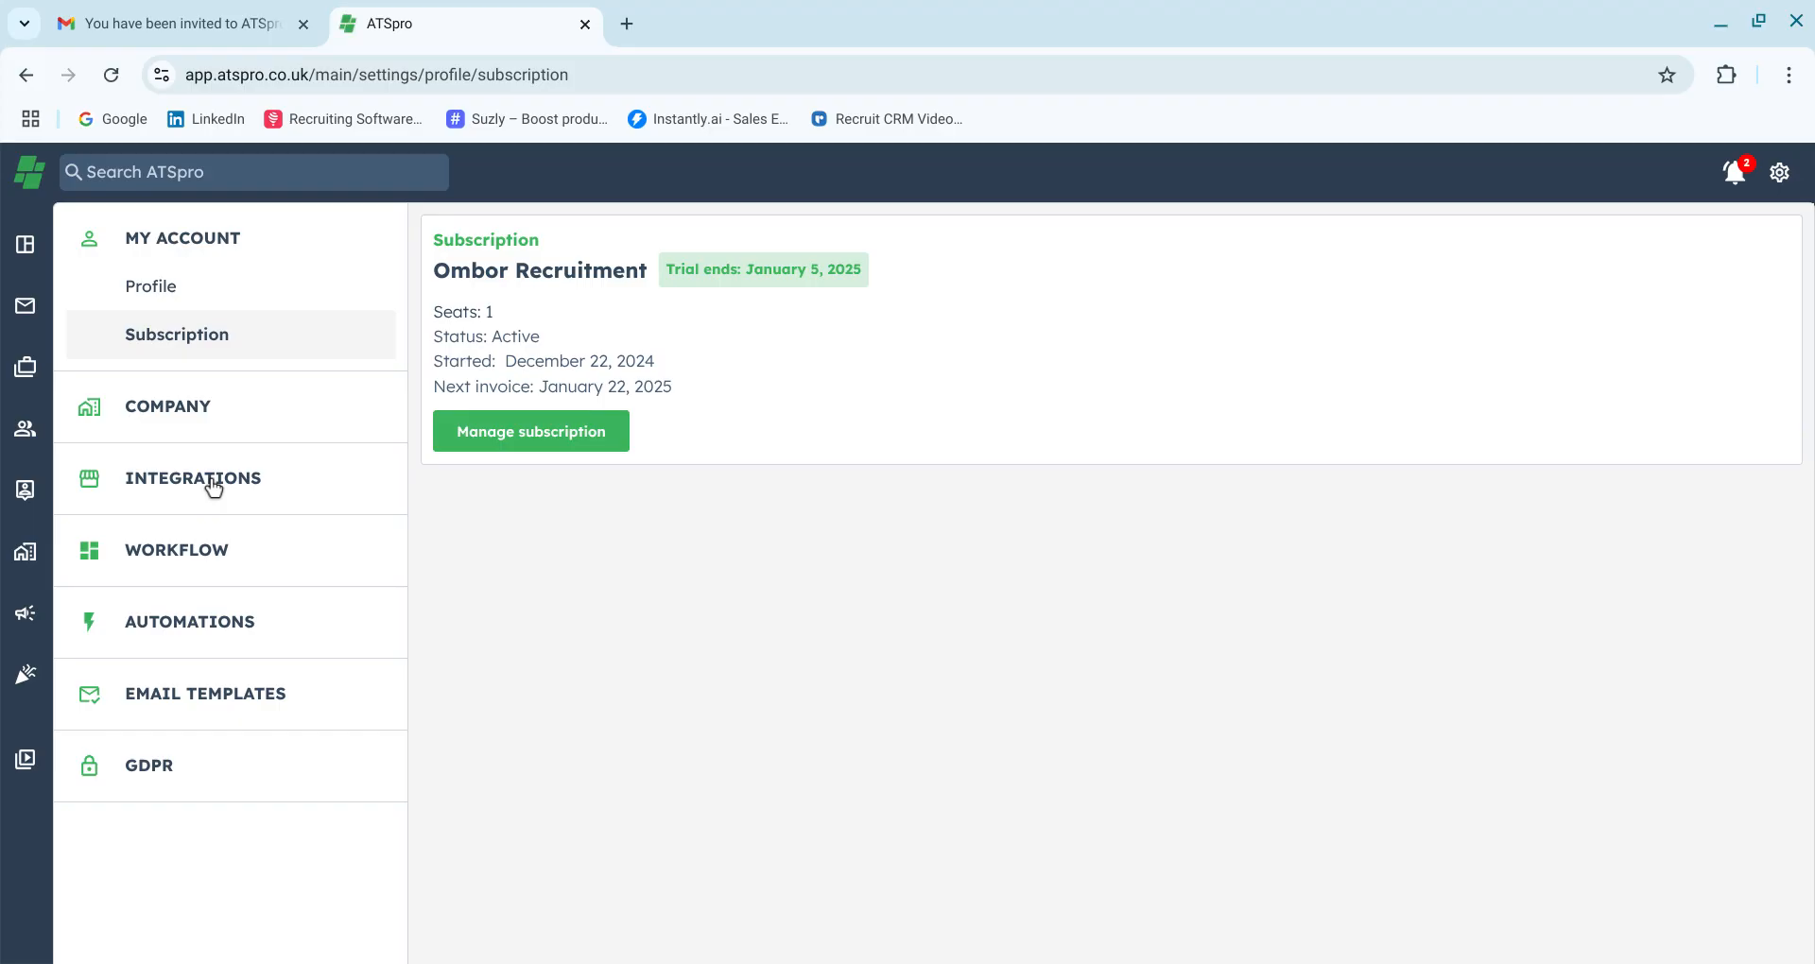
left_click(185, 442)
left_click(190, 507)
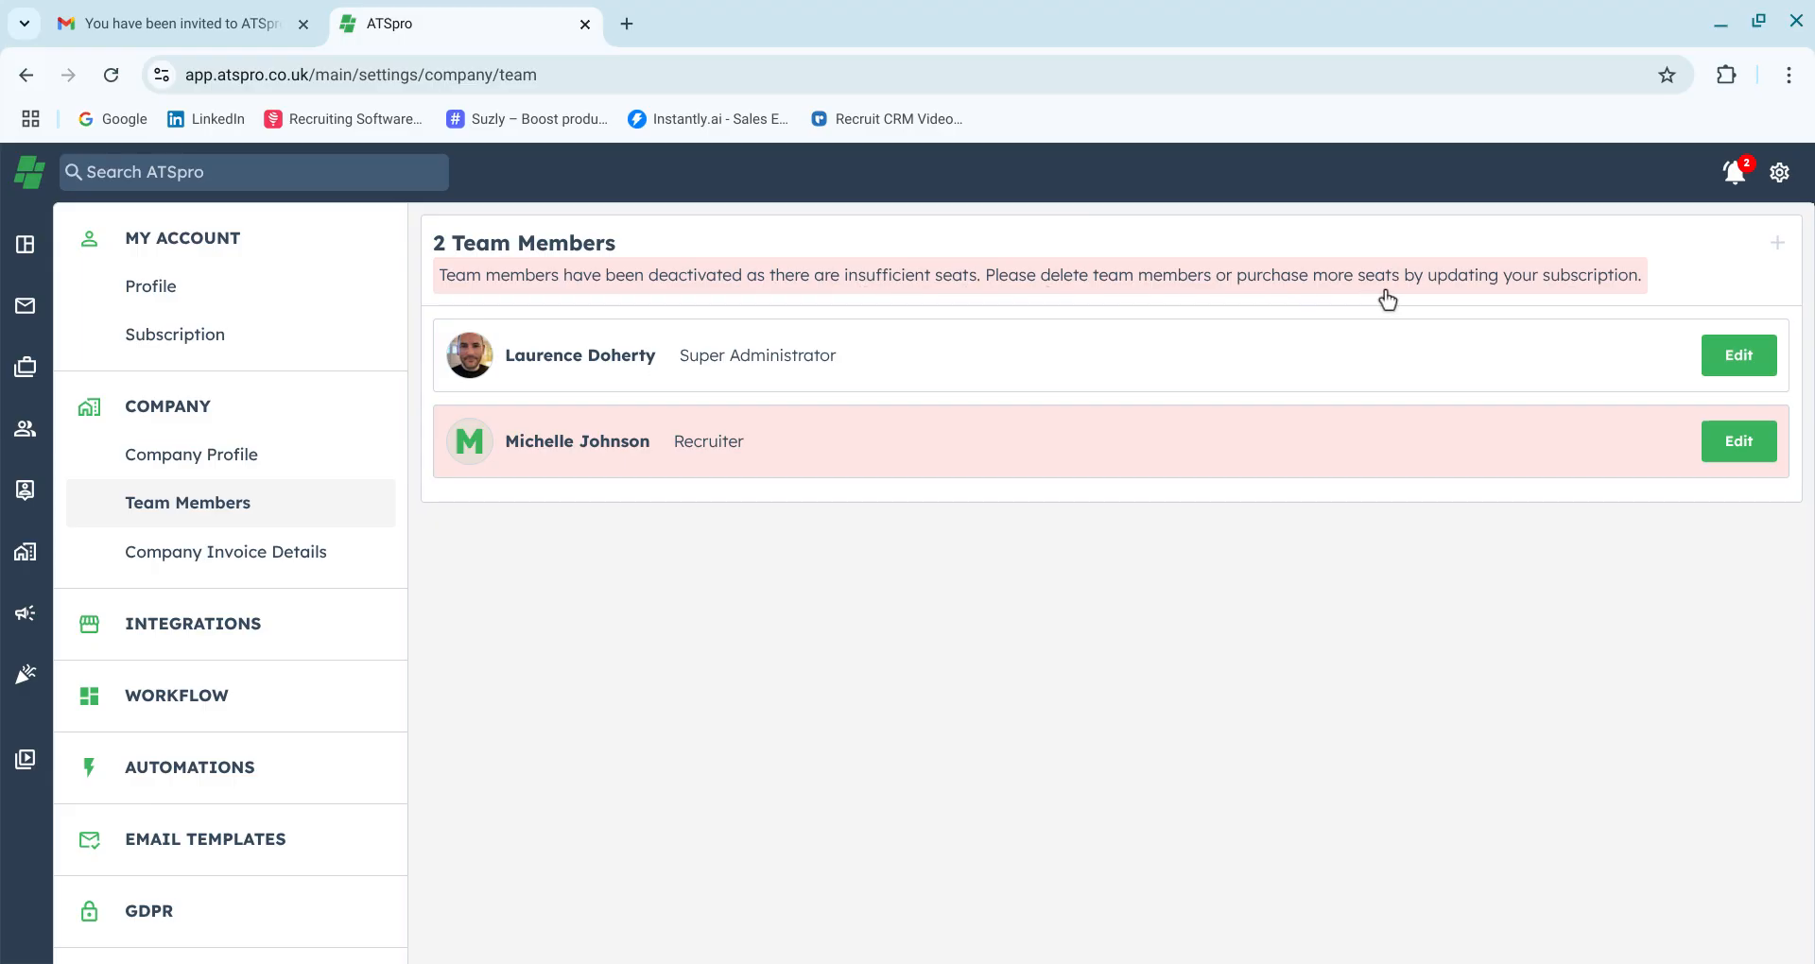
left_click(1728, 465)
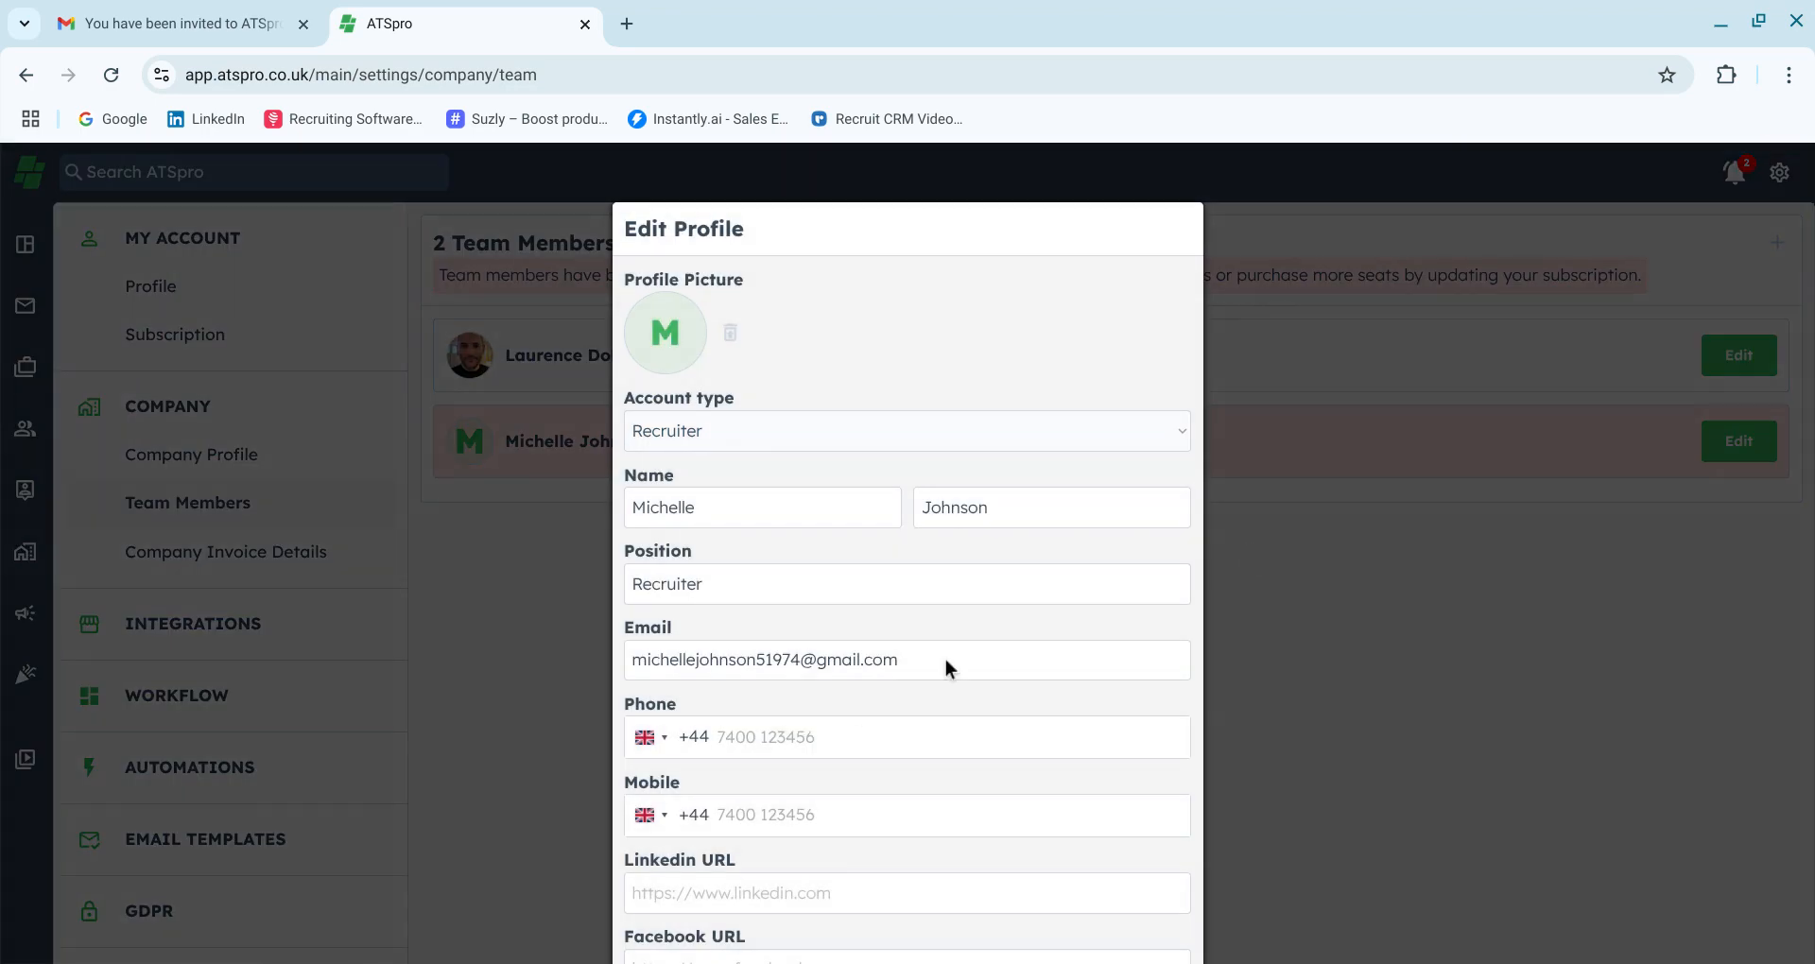
scroll(858, 728, "down", 3)
scroll(817, 814, "down", 2)
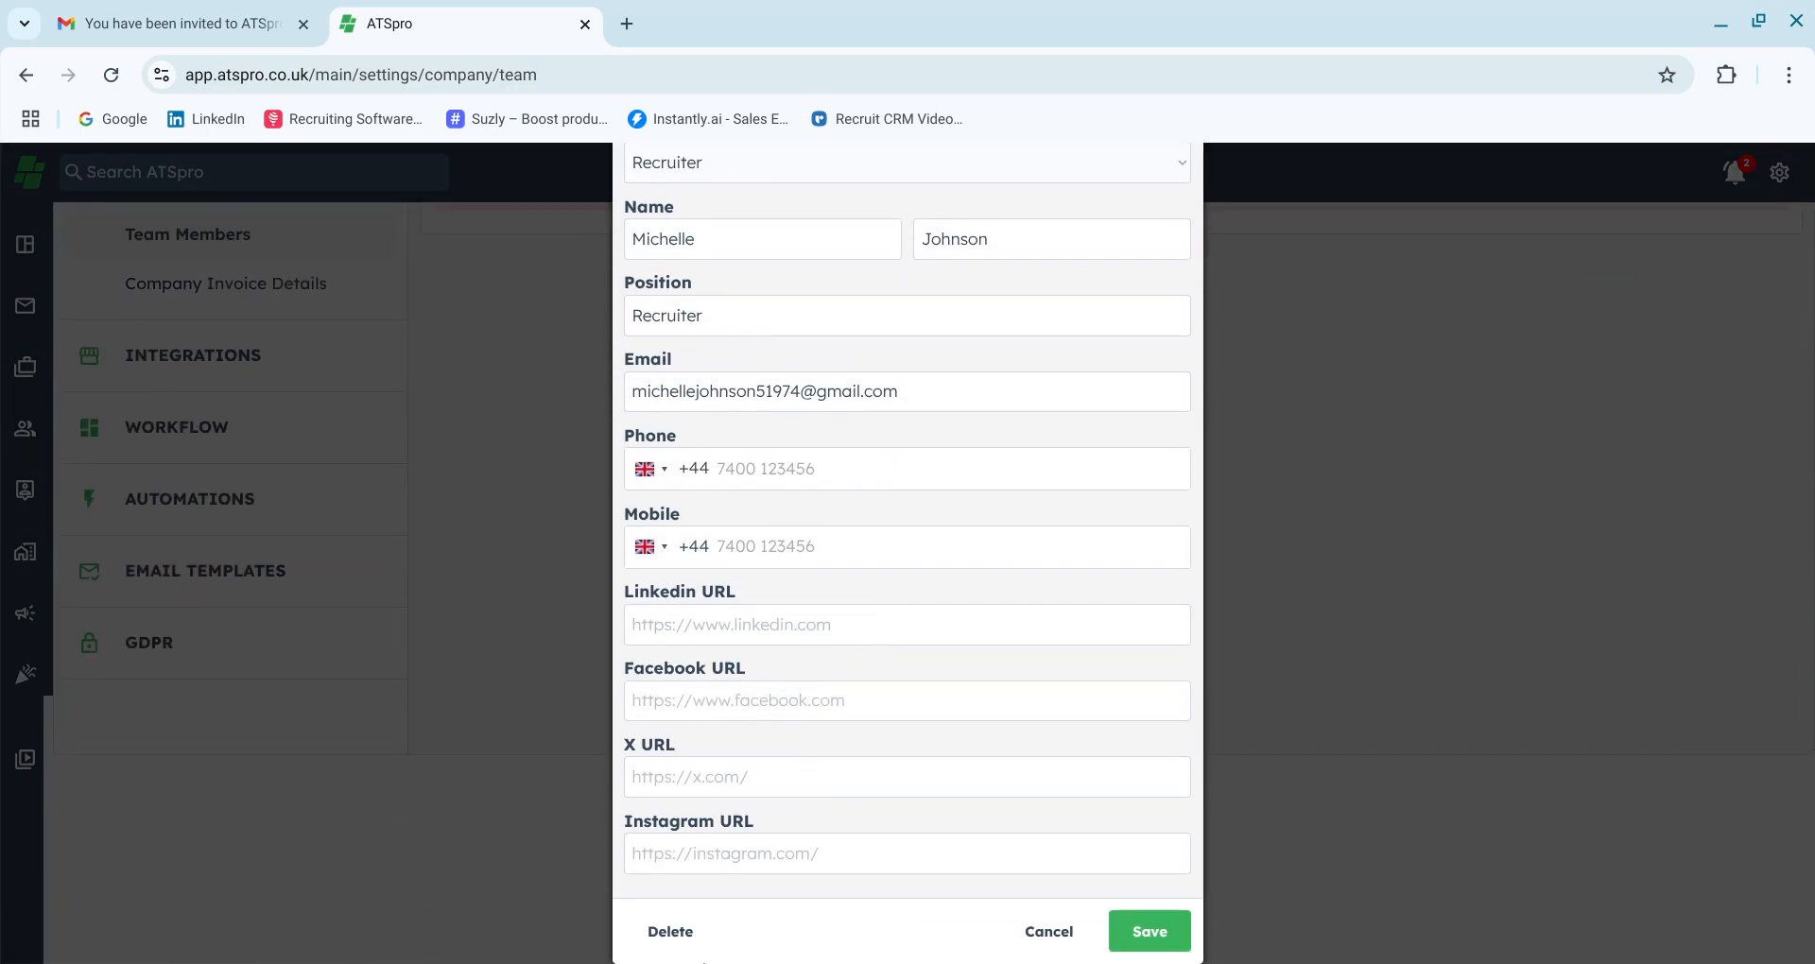
left_click(1029, 929)
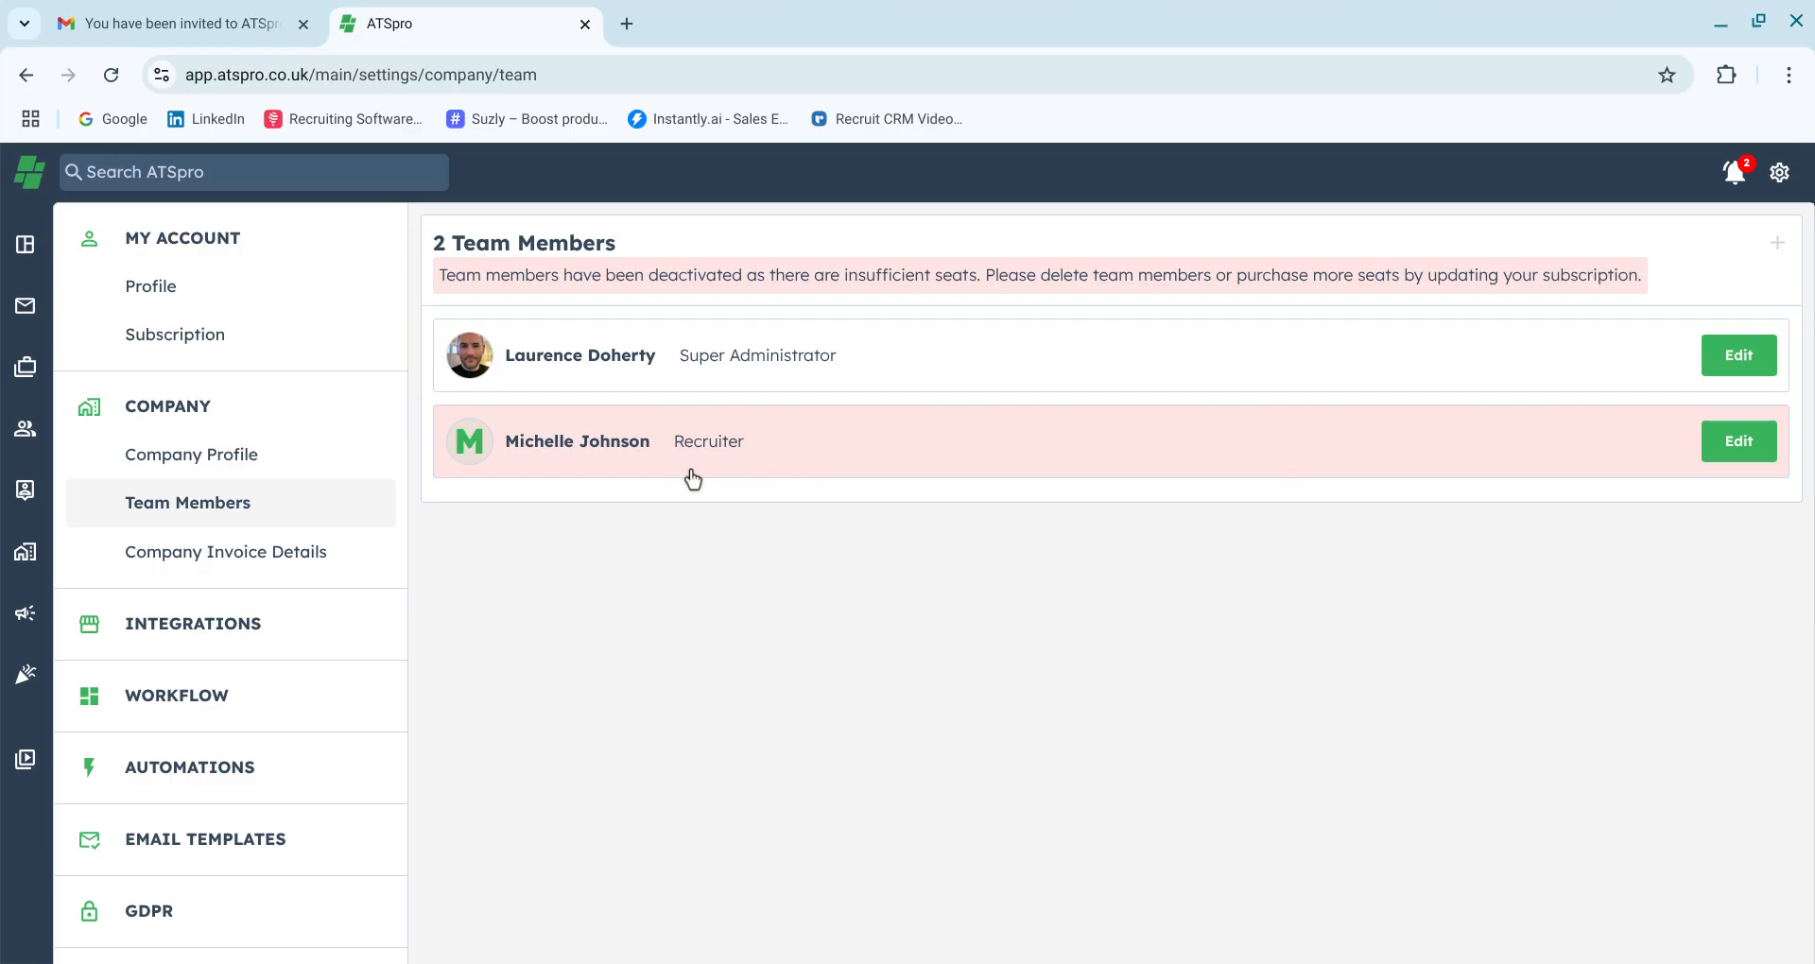
Increase the subscription quantity to 2 seats, confirm with Subscribe and pay, and return to the team members list
left_click(171, 346)
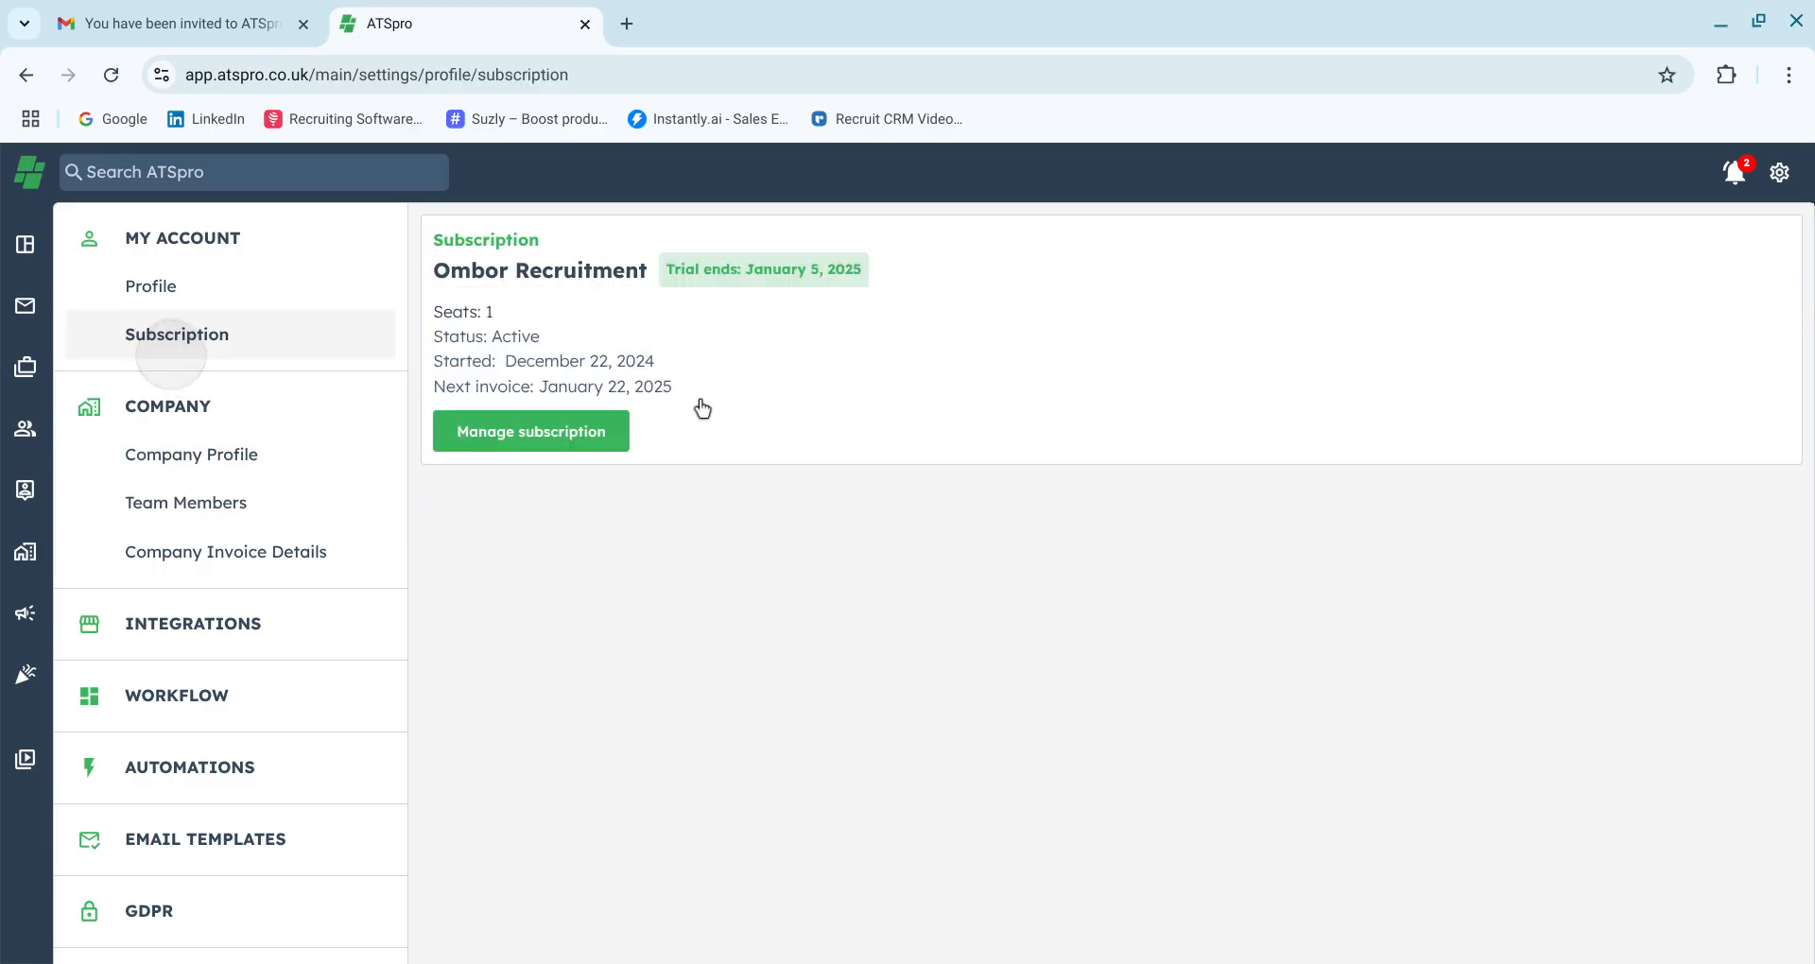
left_click(596, 440)
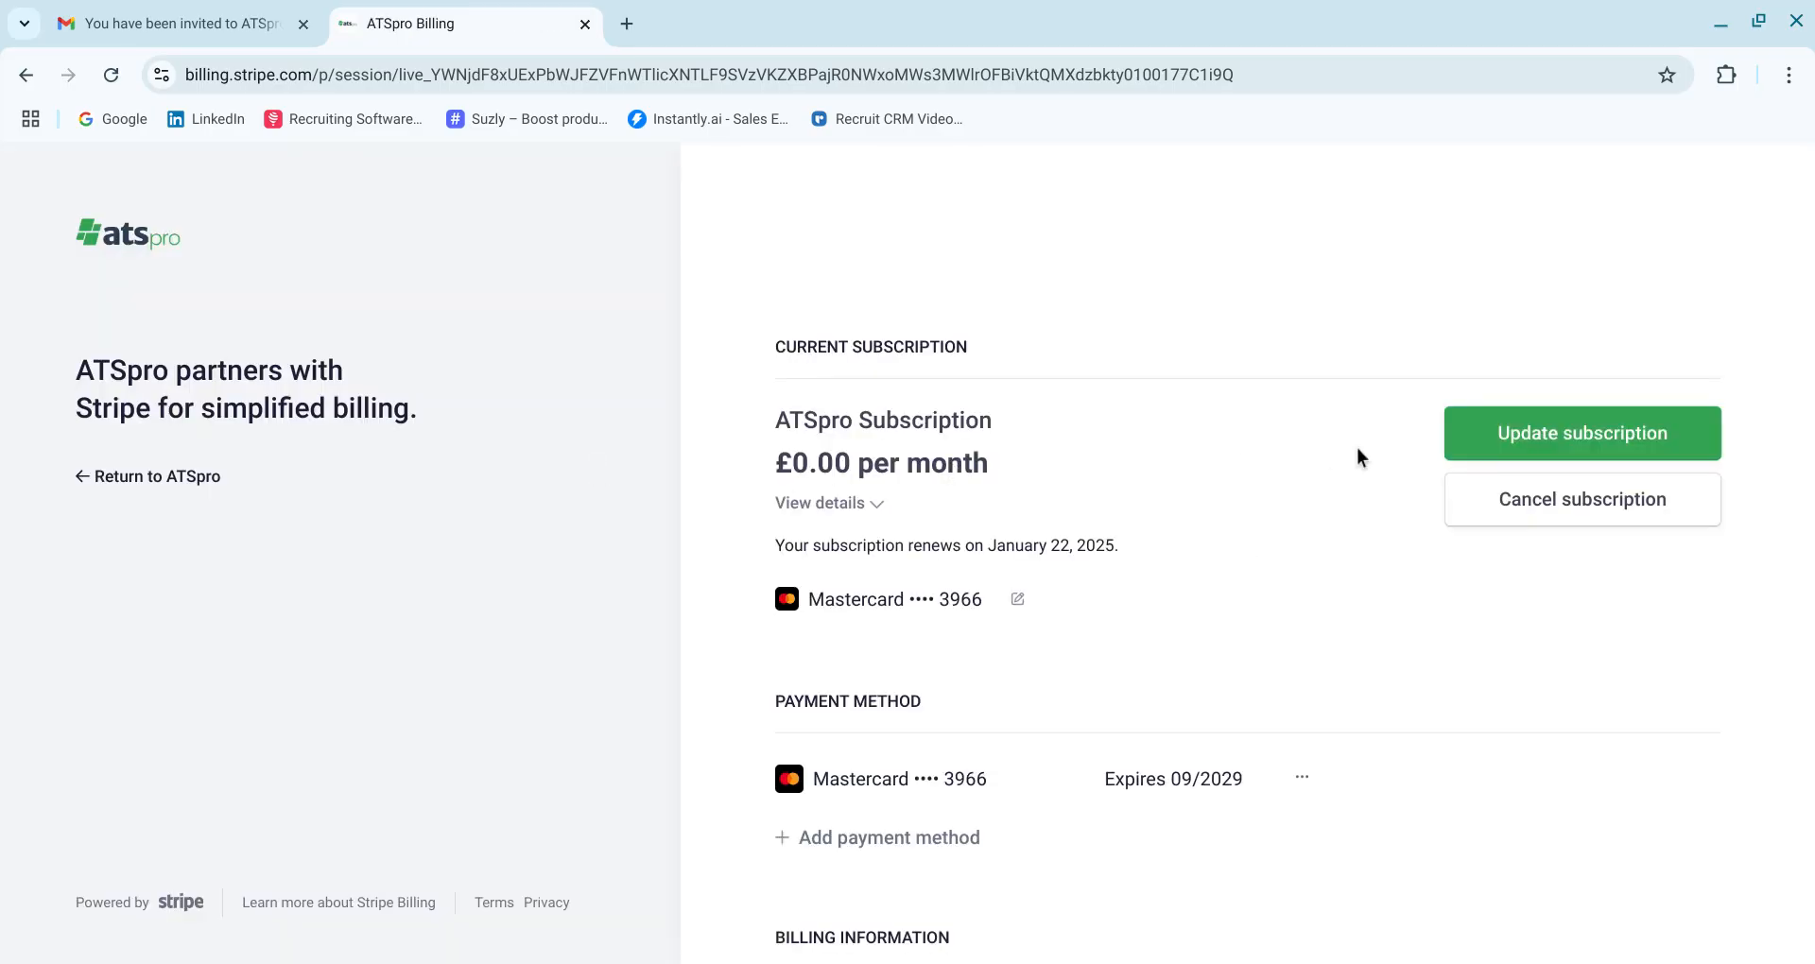
left_click(1505, 465)
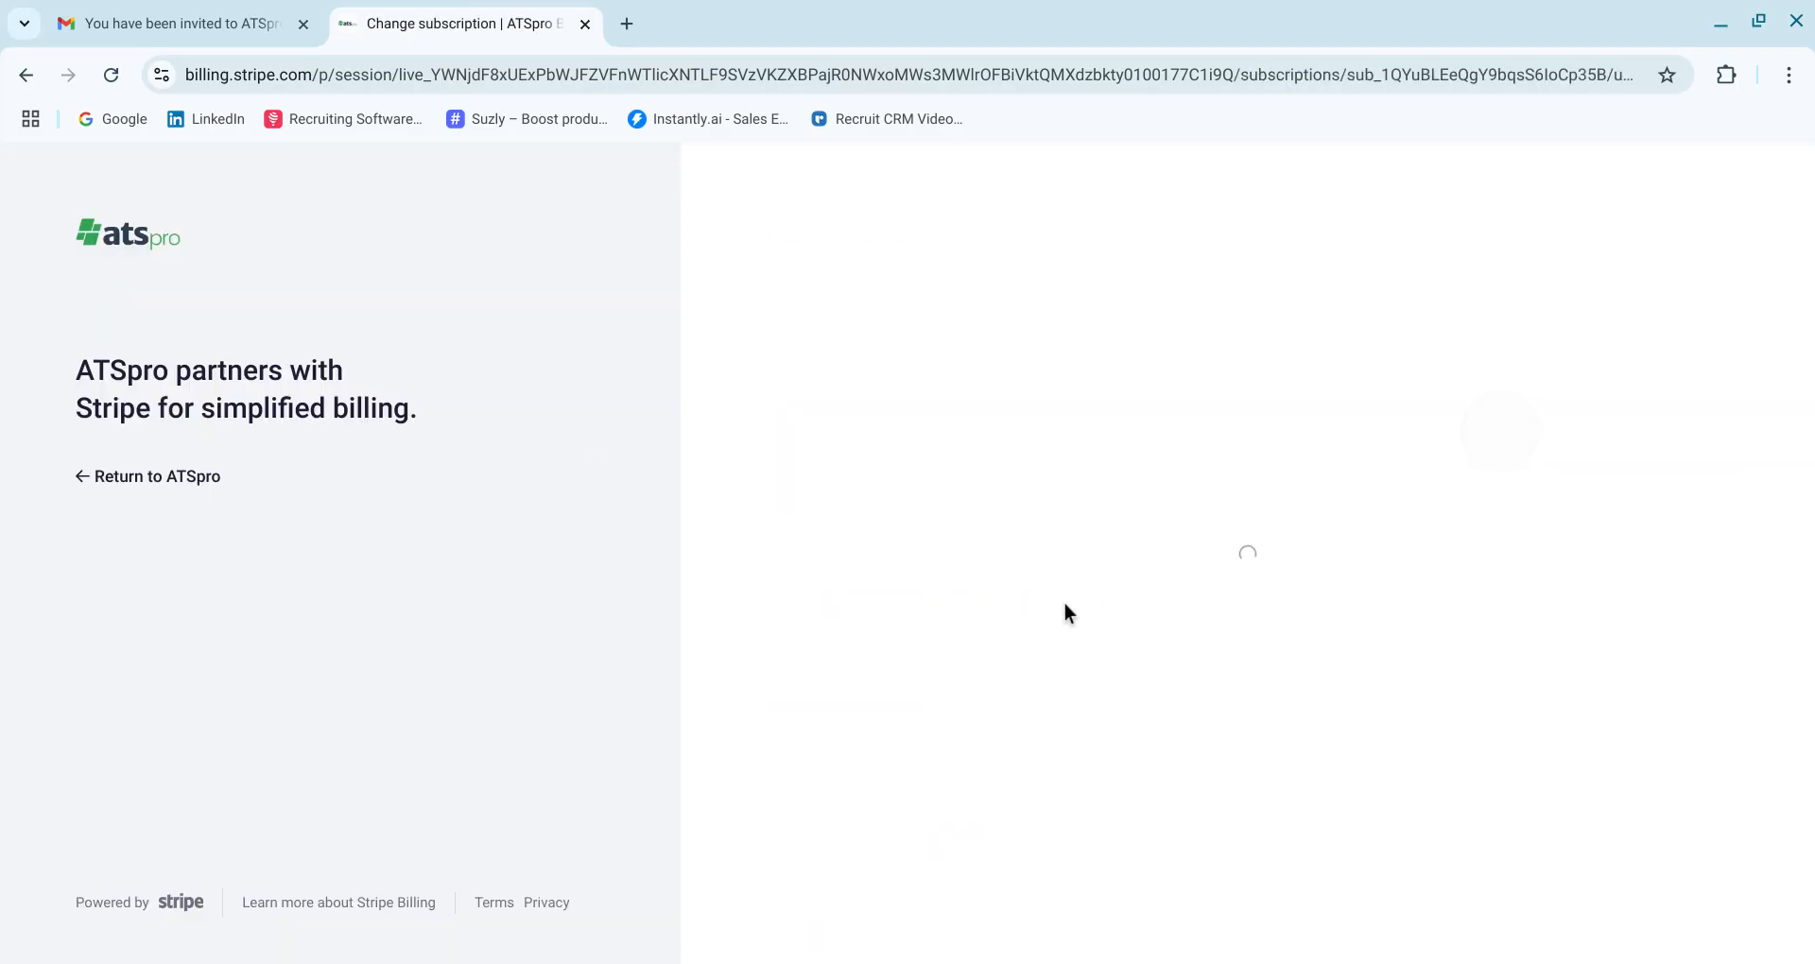
left_click(1523, 623)
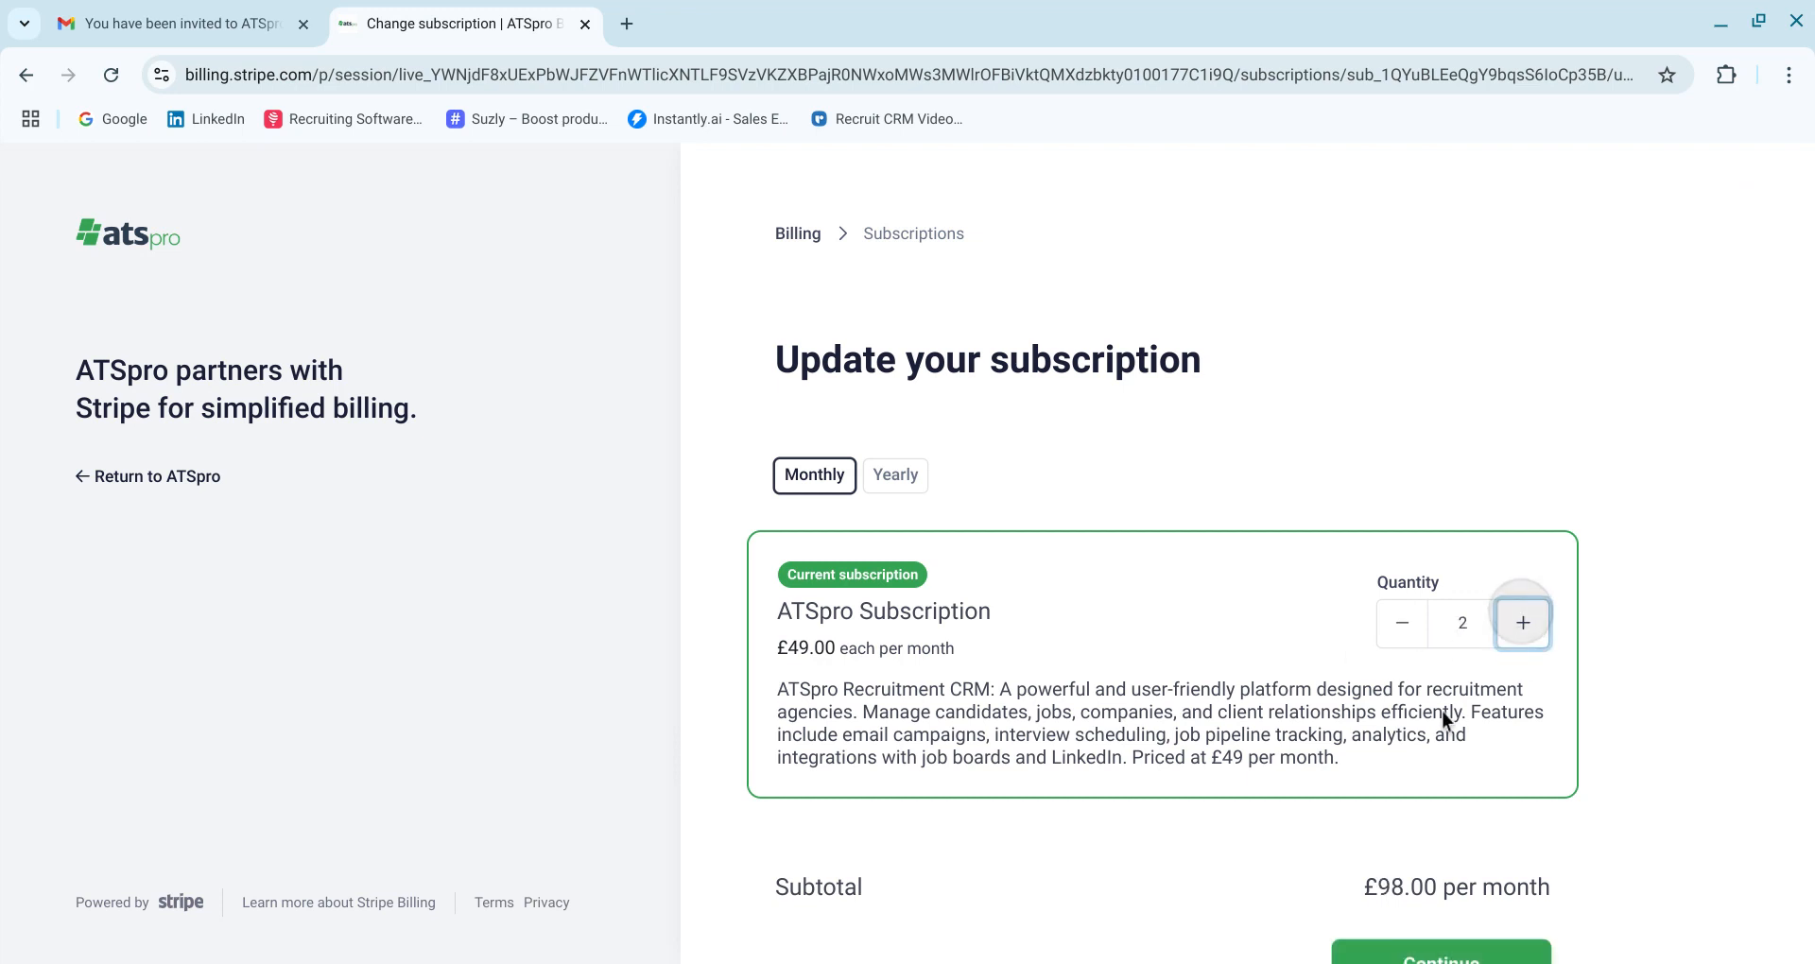
scroll(1438, 719, "down", 2)
left_click(1438, 860)
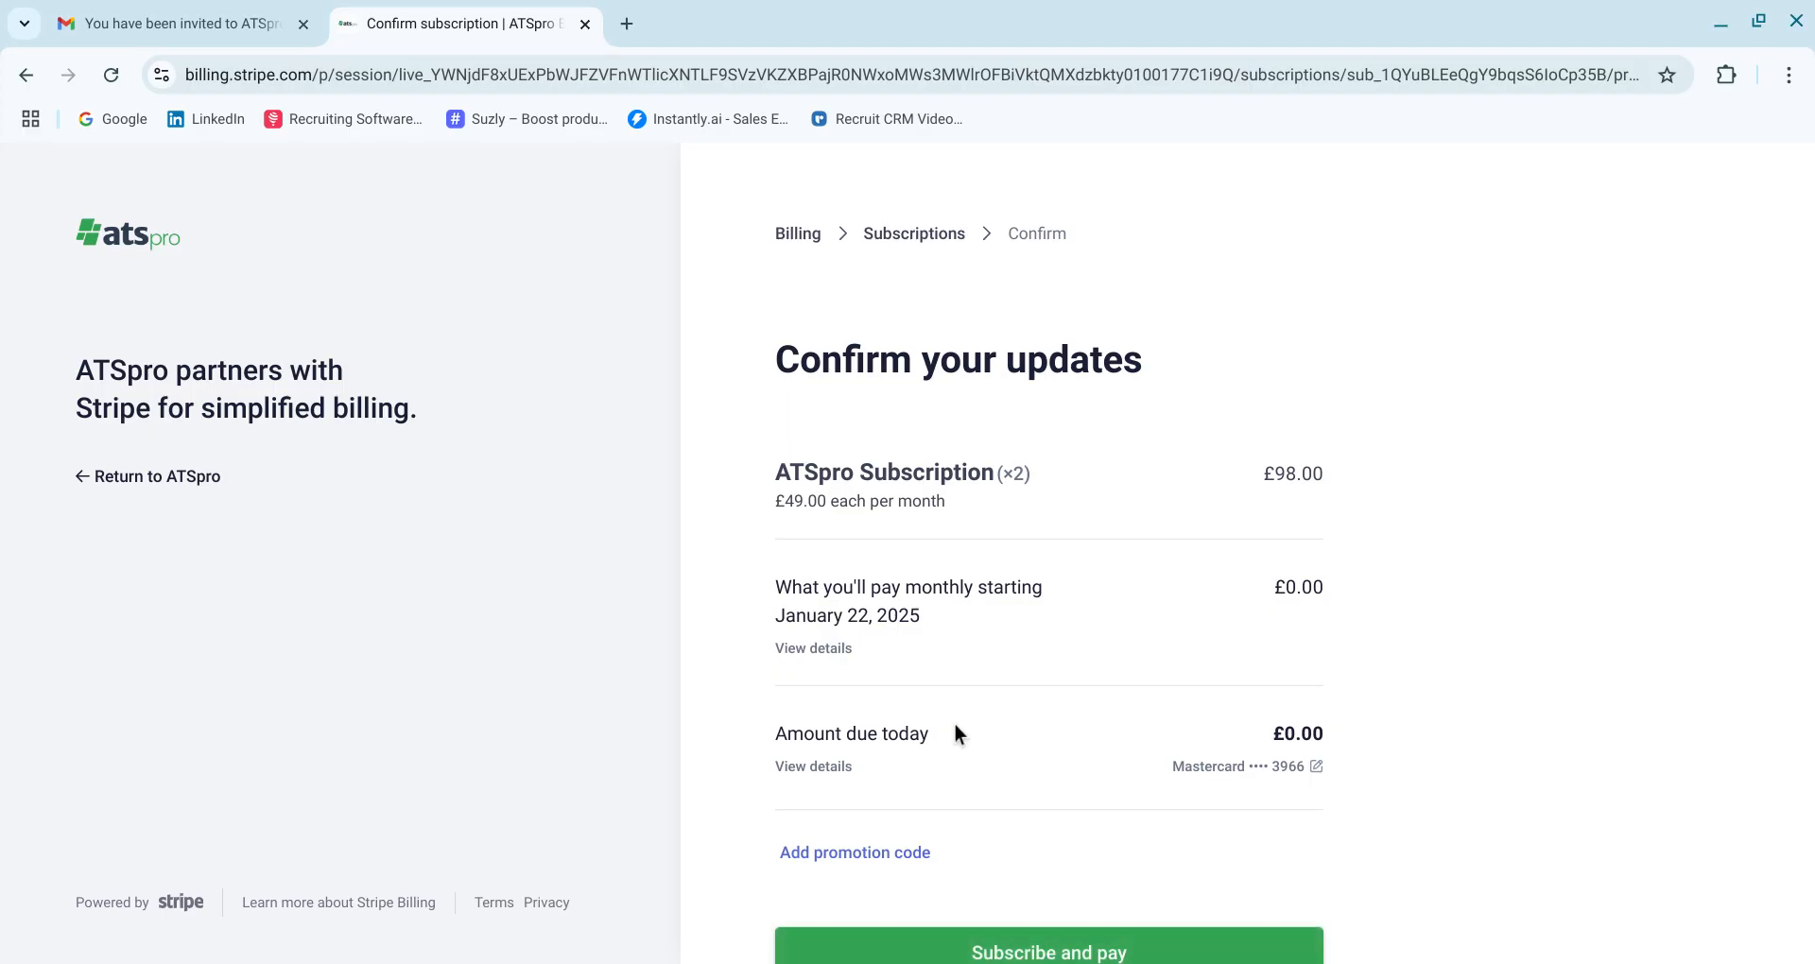
scroll(794, 850, "down", 1)
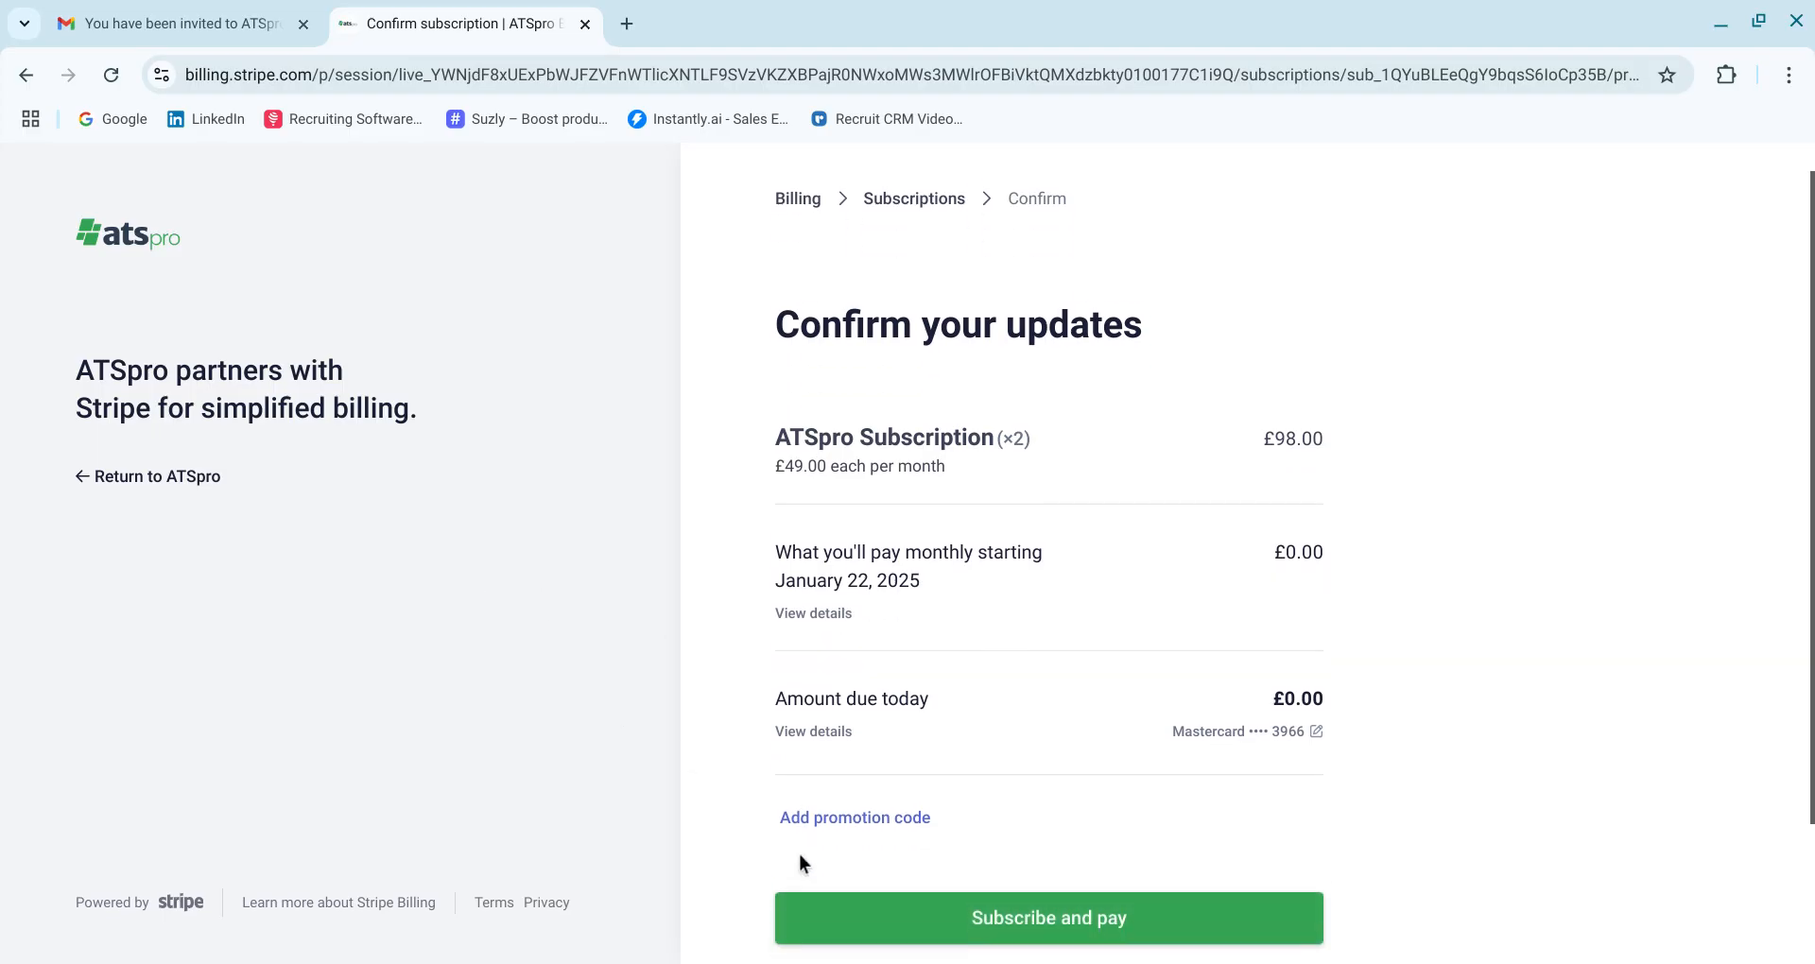
left_click(878, 909)
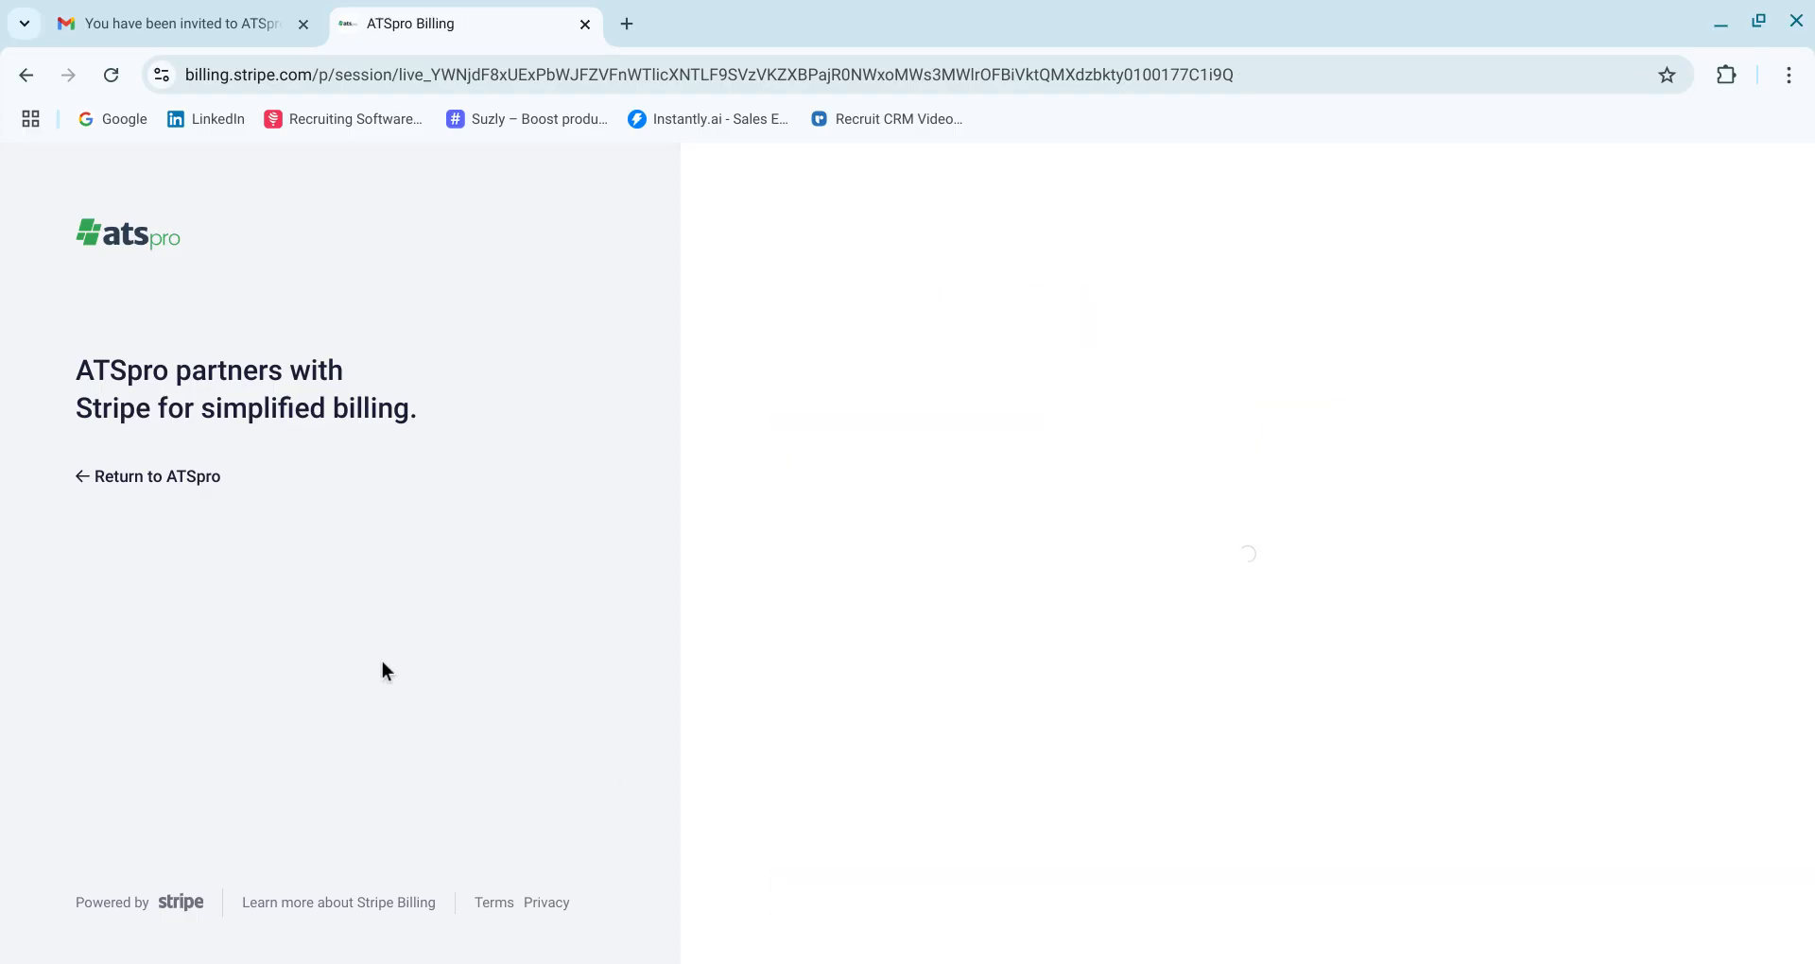
left_click(149, 518)
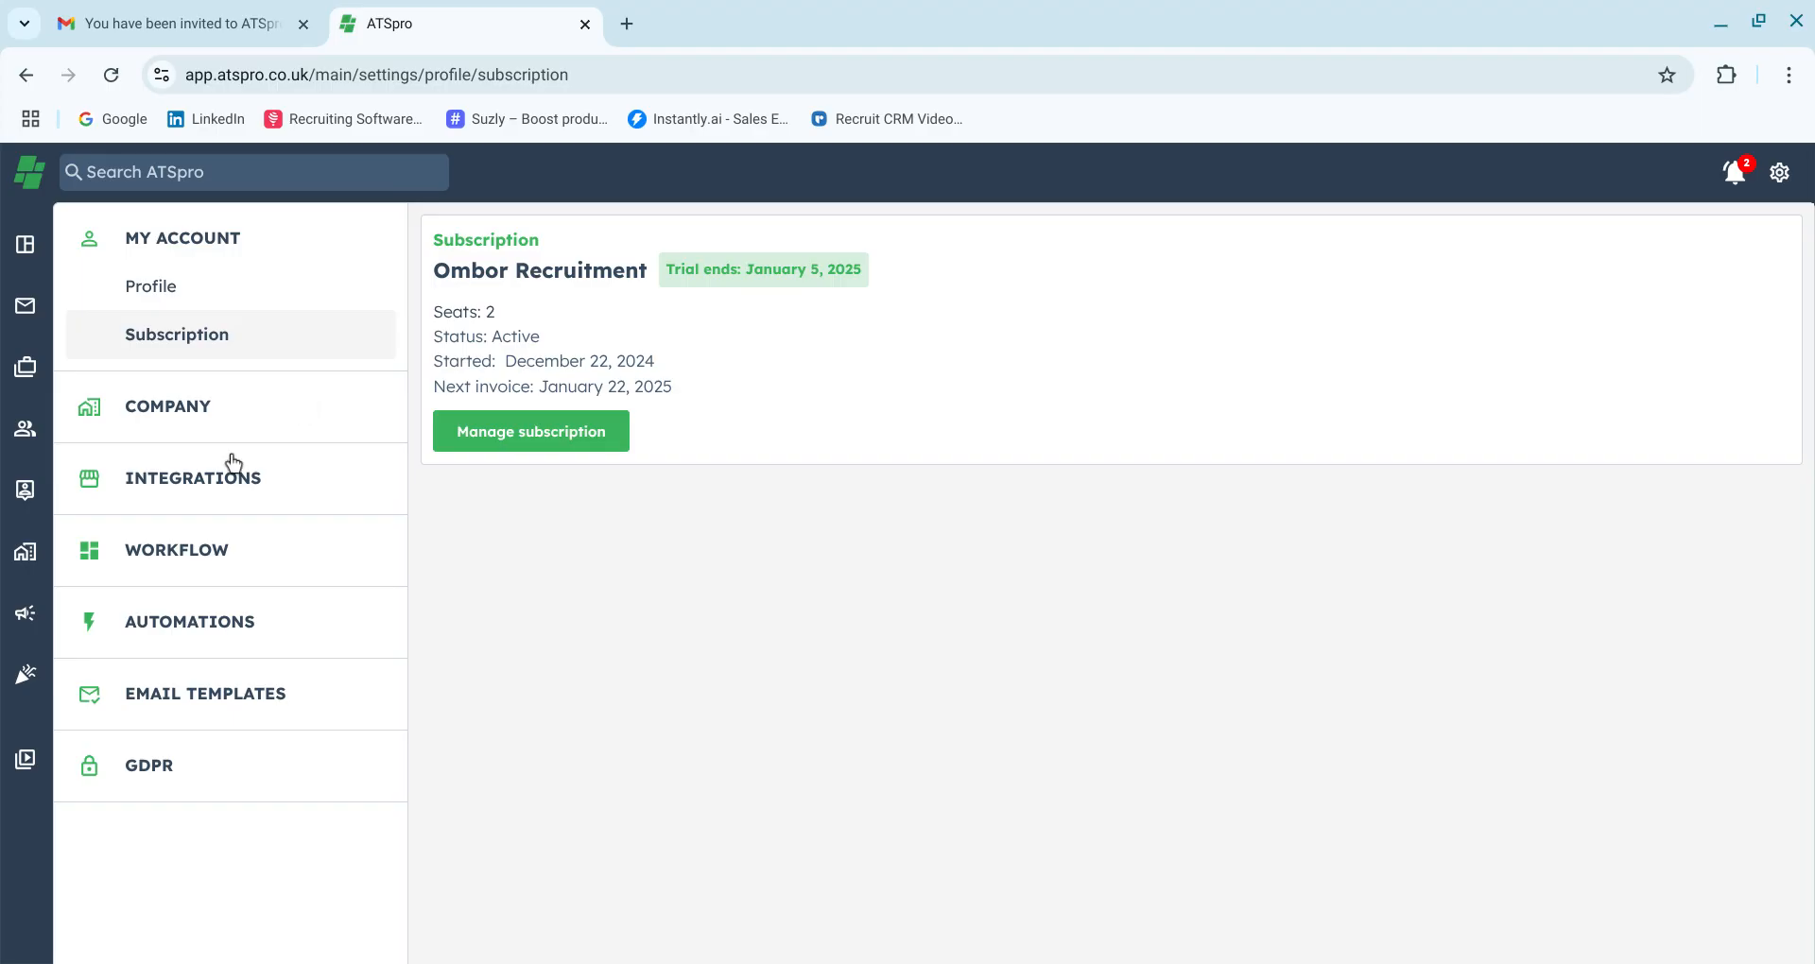
left_click(203, 437)
left_click(204, 498)
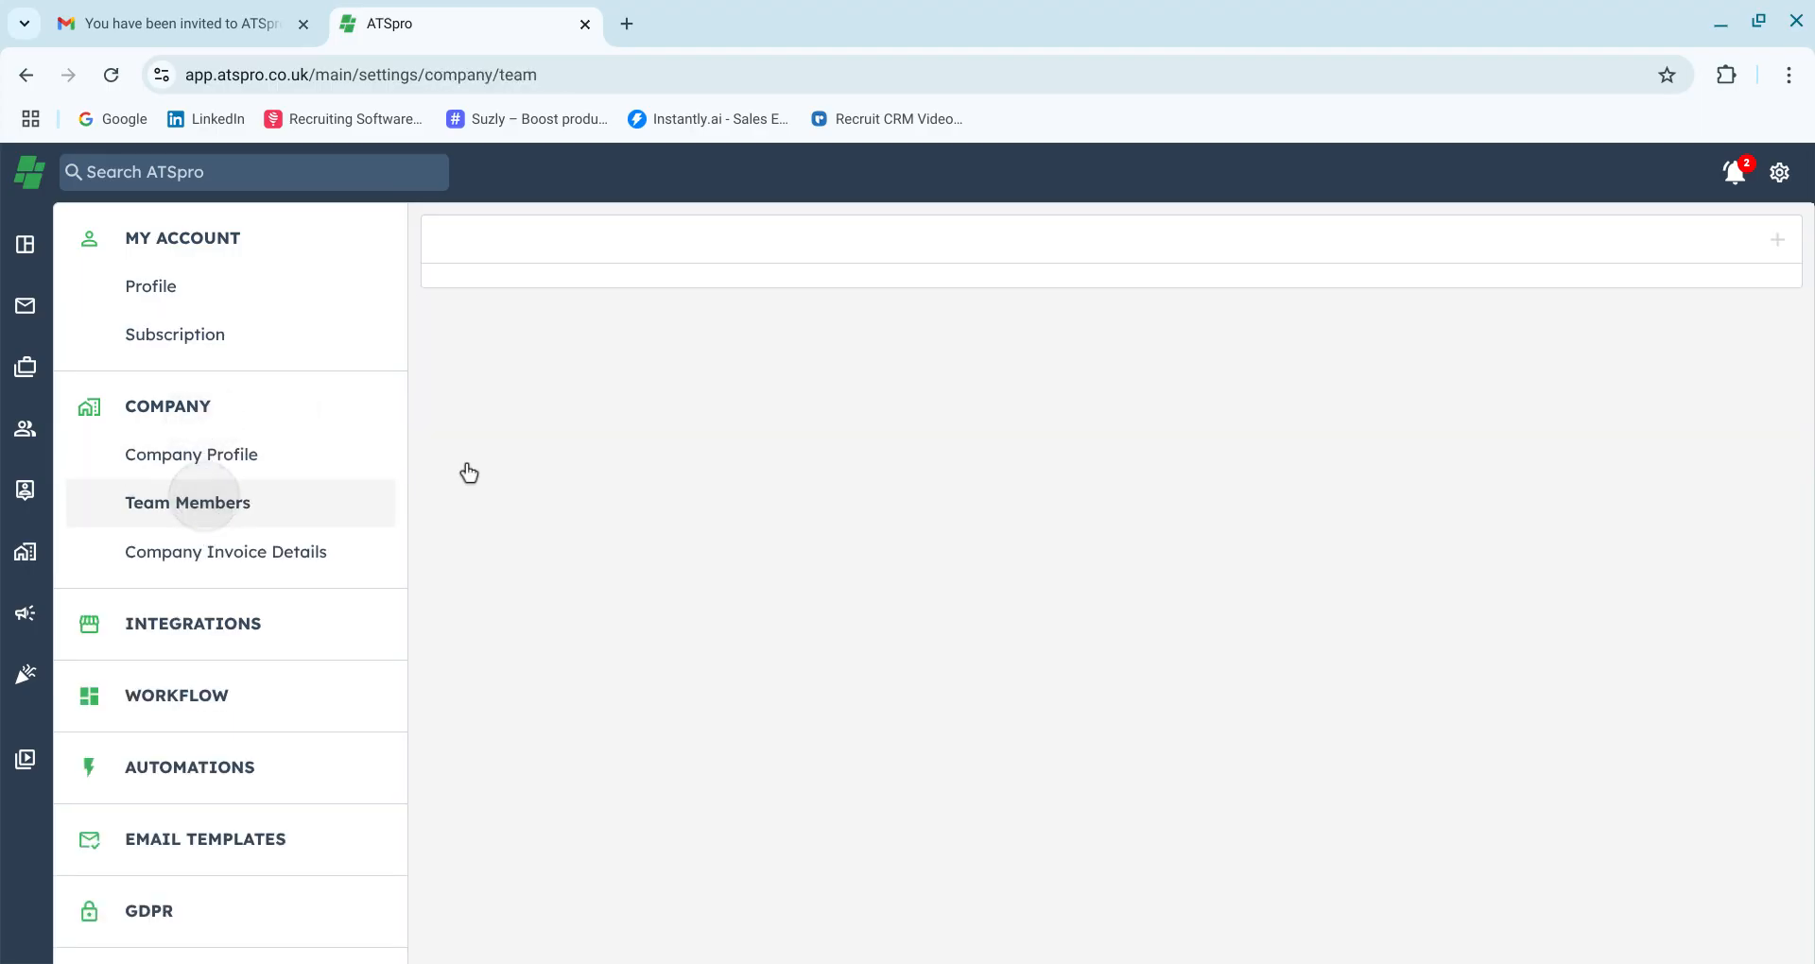